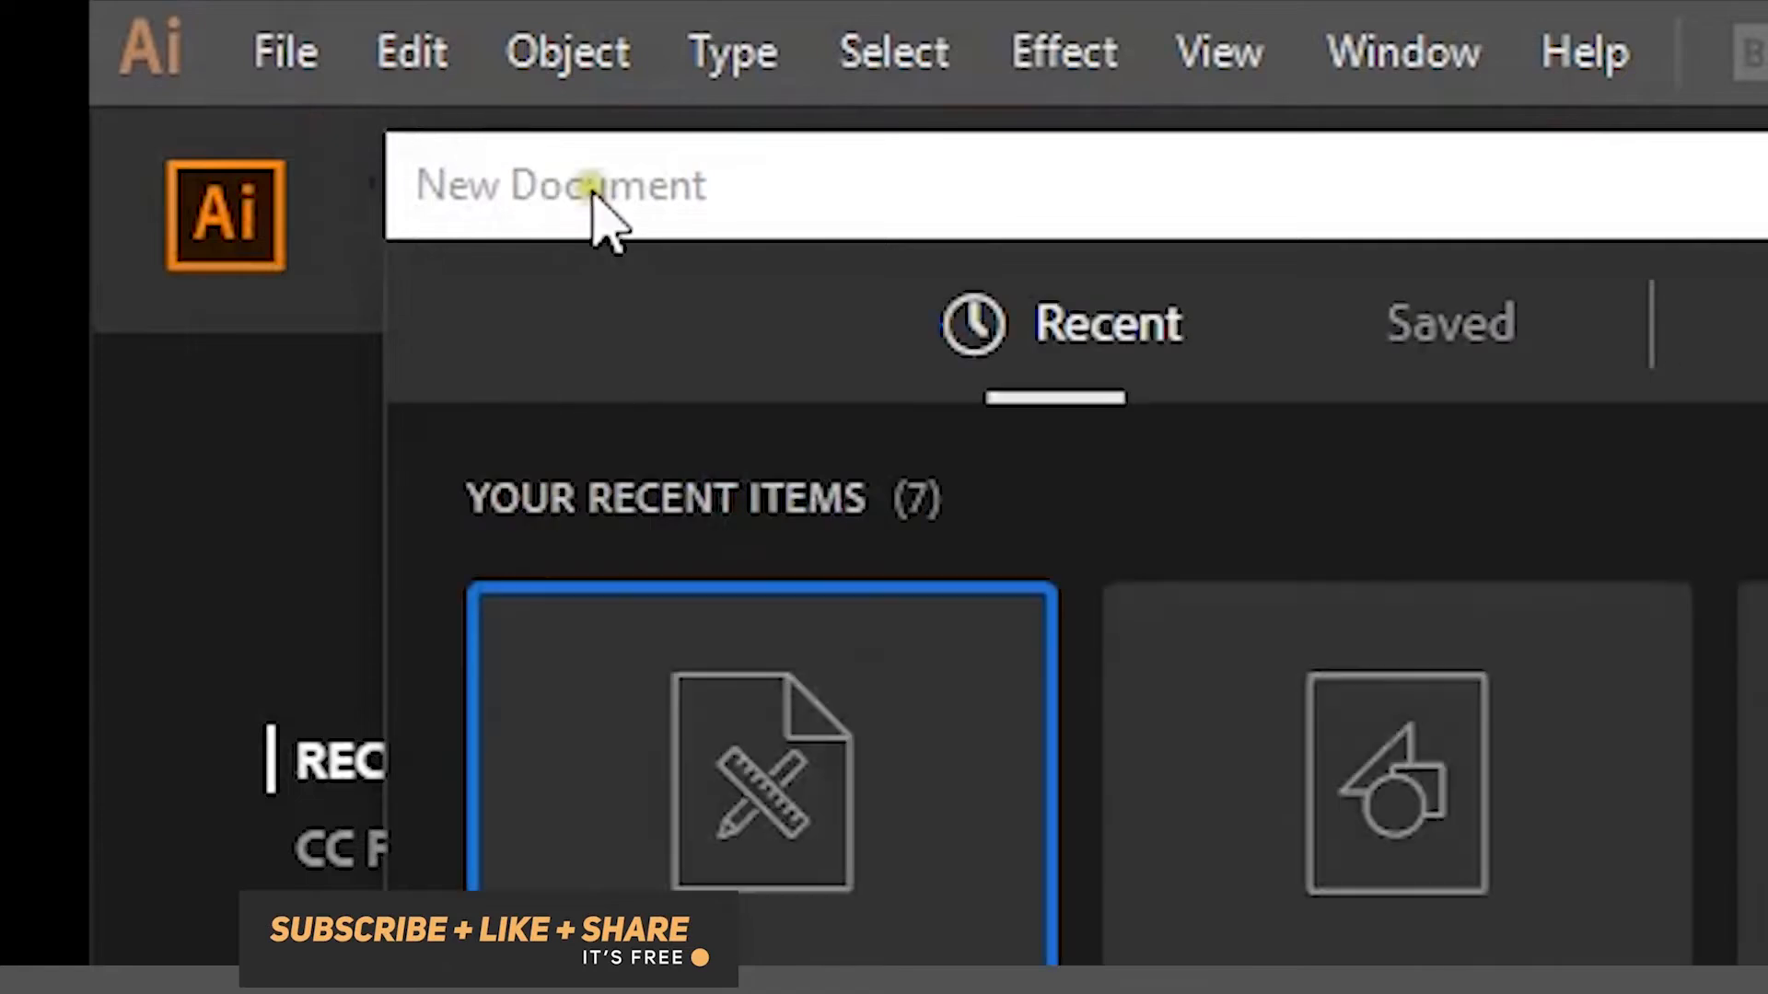
Step: Create a new portrait document 565 pt wide and 785 pt high with one artboard
{"action": "left_click_drag", "start_coordinate": [584, 181], "coordinate": [991, 373]}
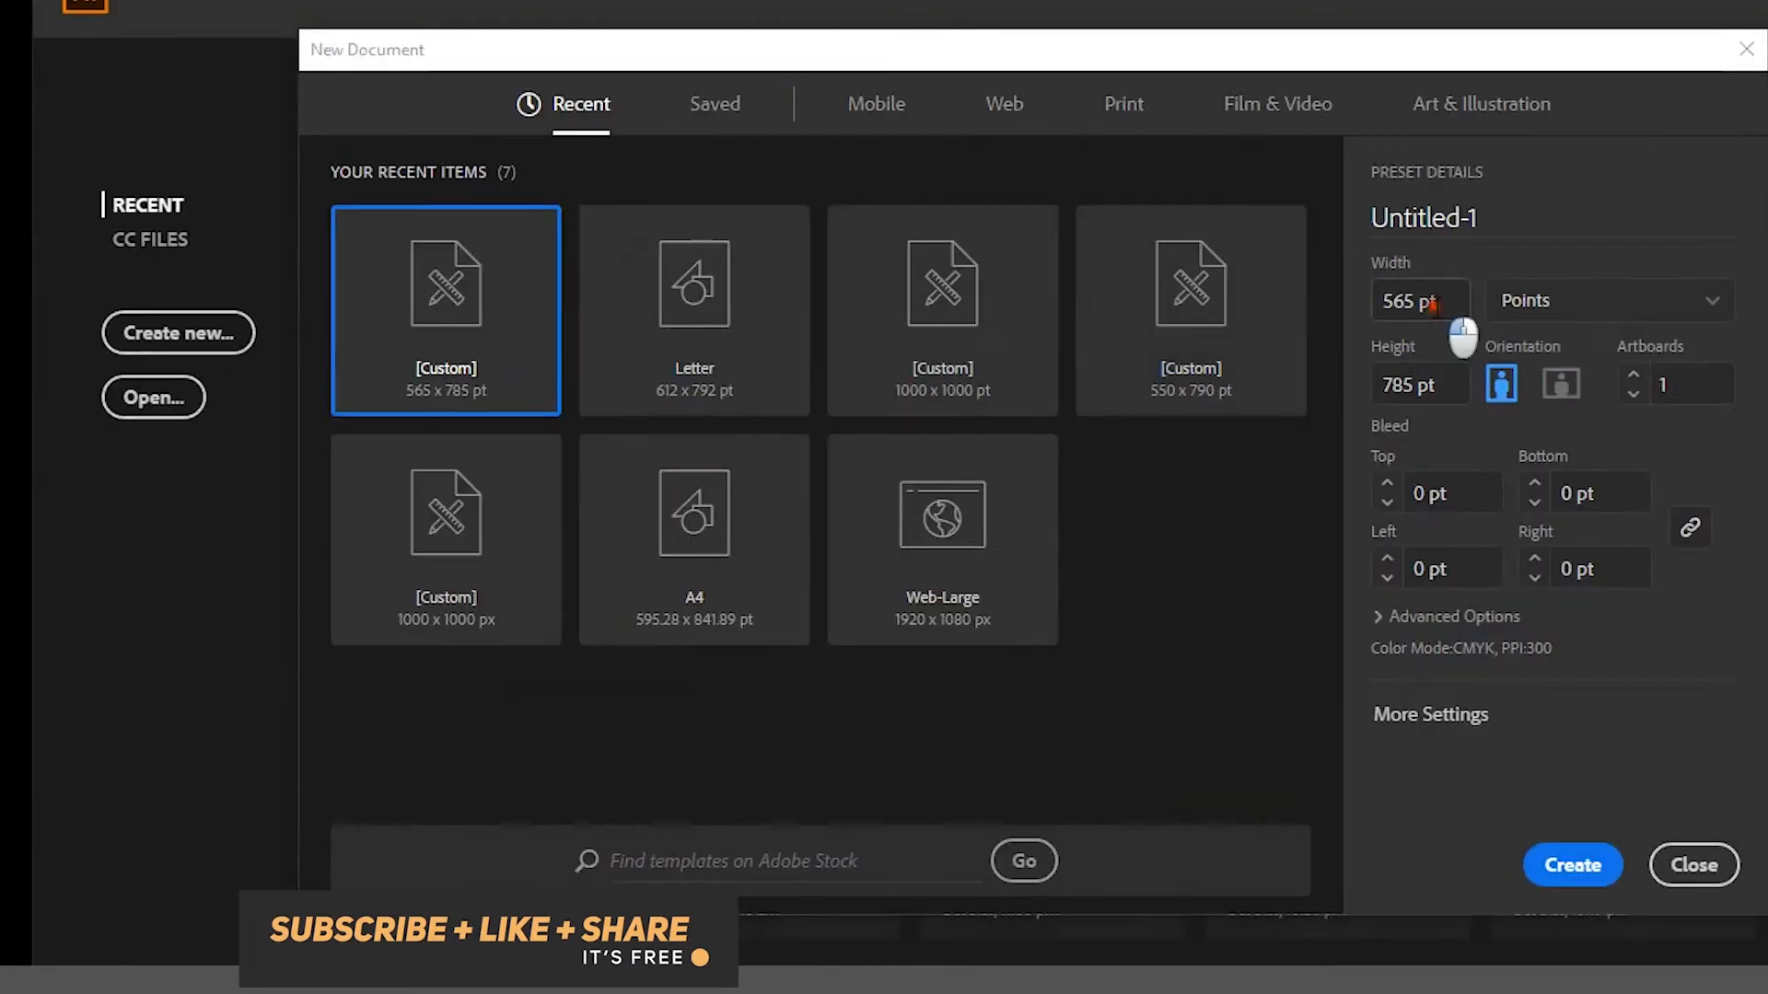
{"action": "left_click", "coordinate": [1423, 304]}
{"action": "left_click", "coordinate": [1449, 390]}
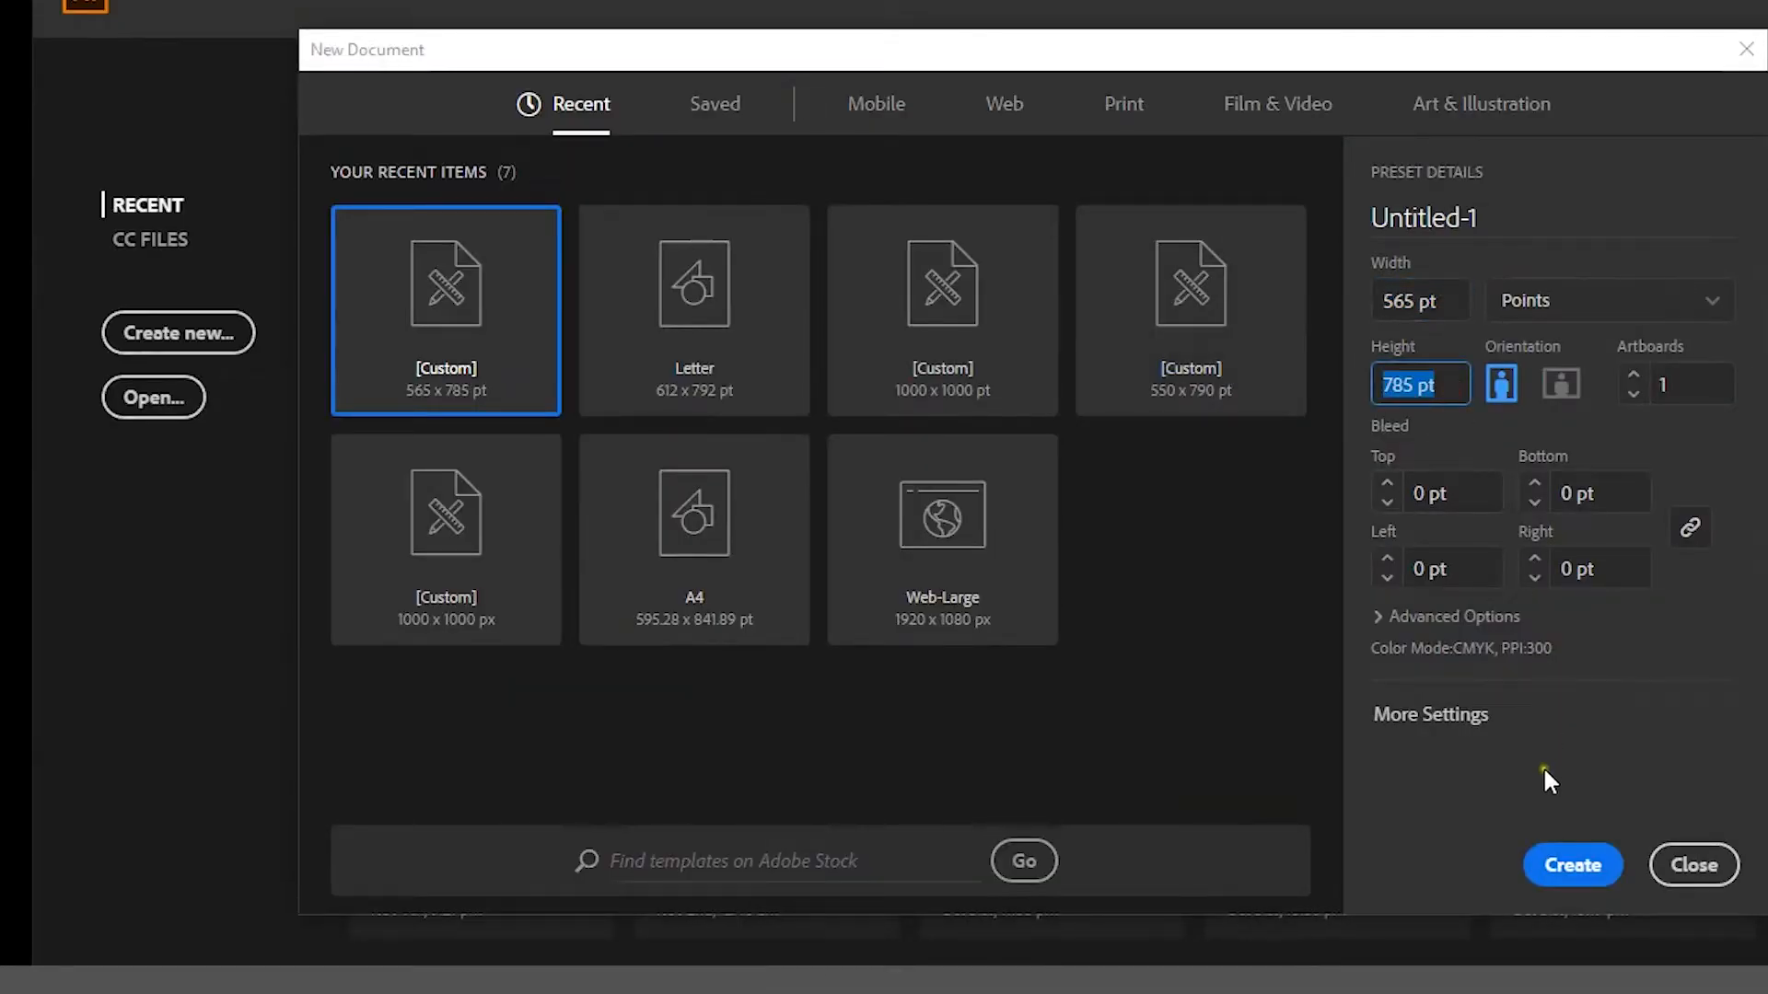
{"action": "left_click", "coordinate": [1556, 866]}
Step: Create a 140 × 140 pt square with the Rectangle tool
{"action": "left_click_drag", "start_coordinate": [20, 200], "coordinate": [67, 205]}
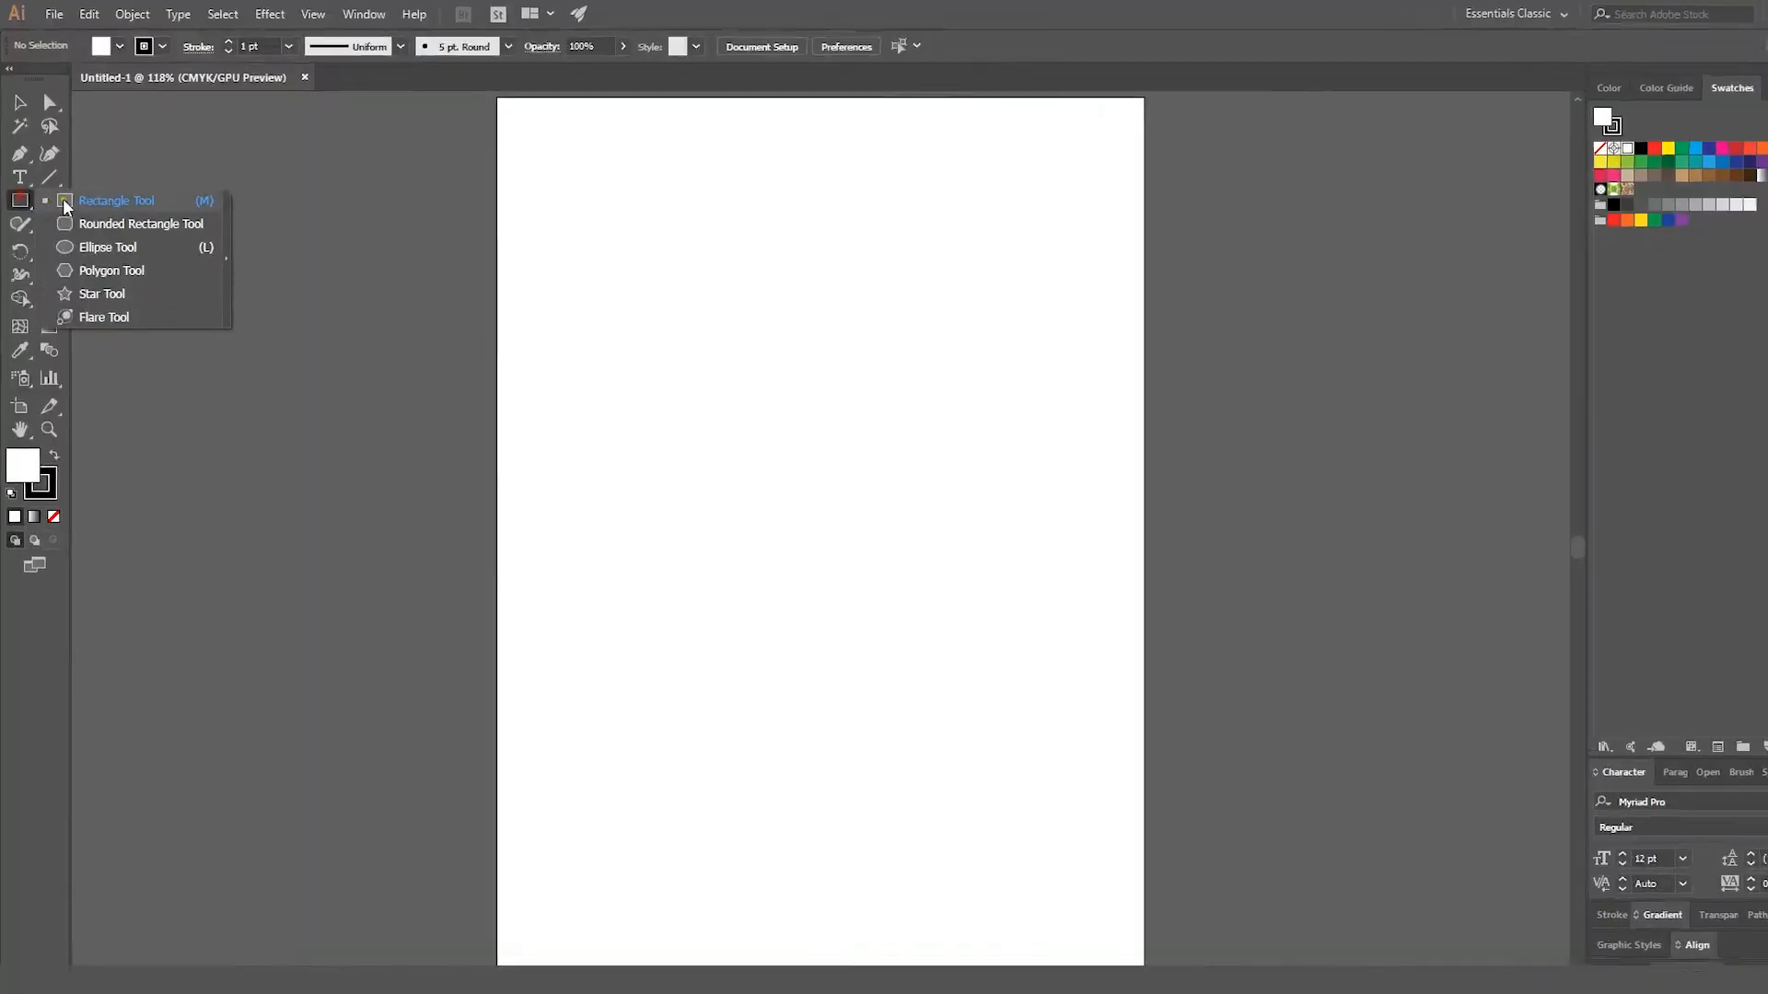
{"action": "left_click", "coordinate": [844, 359]}
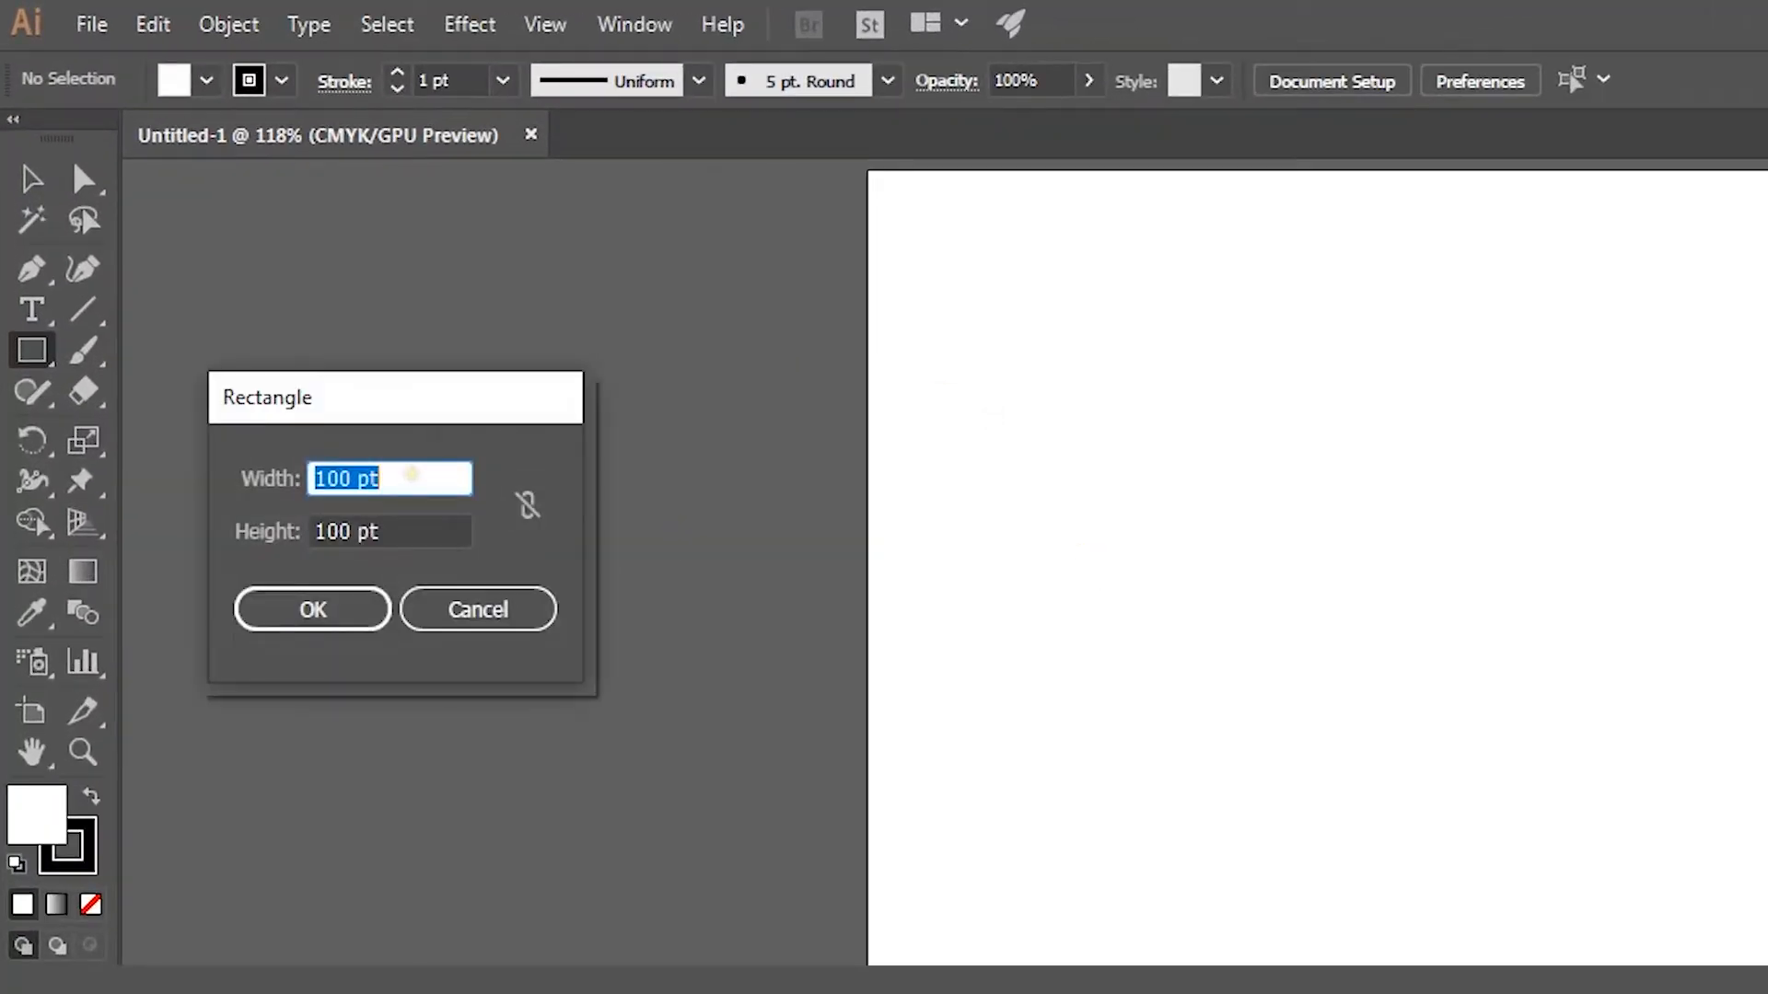
{"action": "type", "text": "140"}
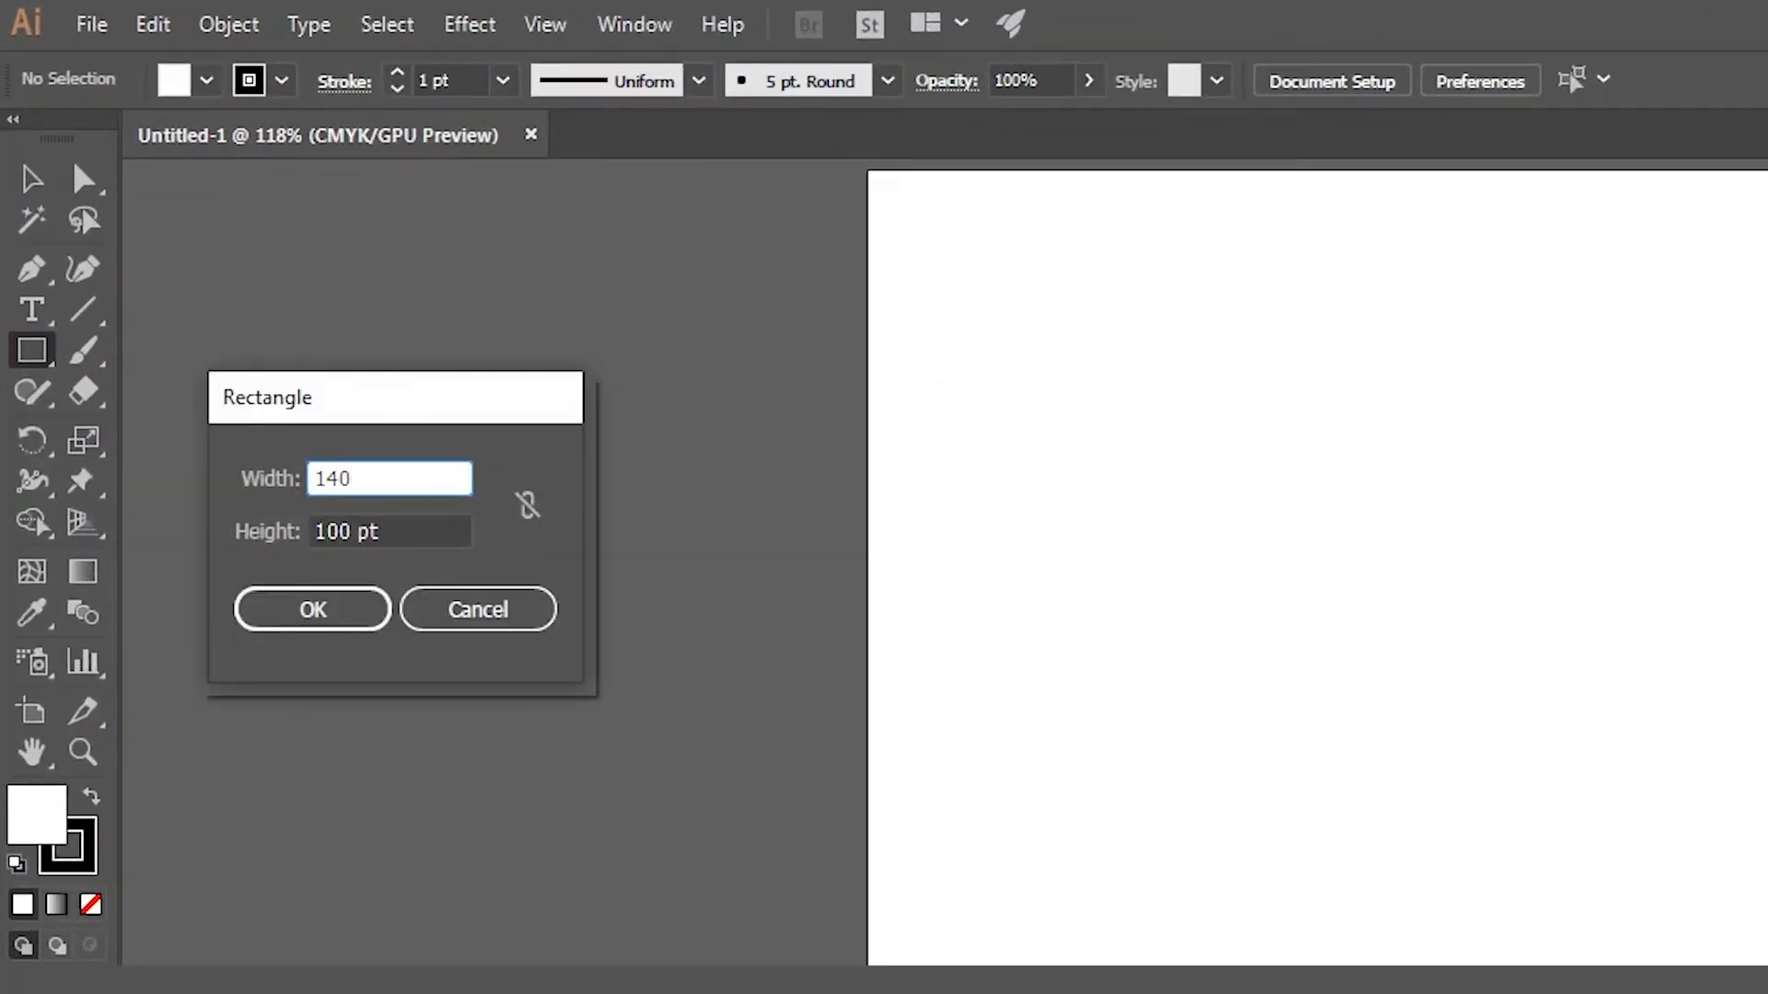
{"action": "left_click", "coordinate": [398, 527]}
{"action": "type", "text": "140"}
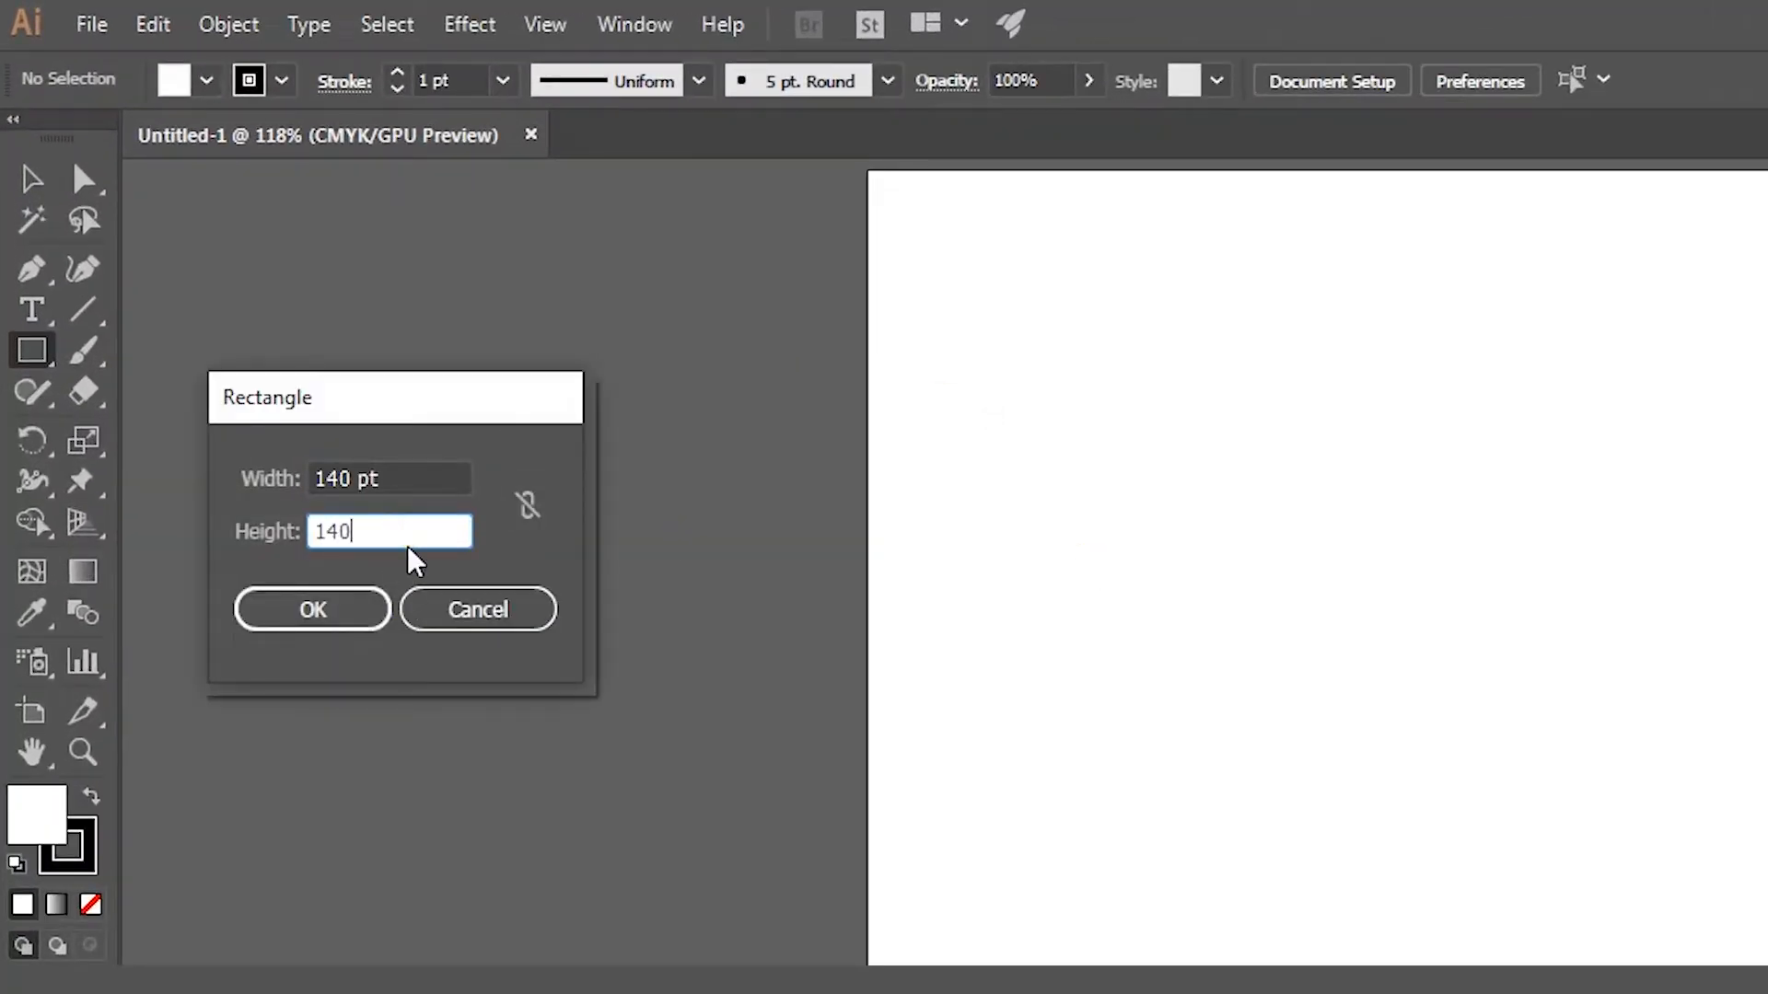
{"action": "left_click", "coordinate": [276, 610]}
Step: Fill the square with bright blue and align it to the artboard's top-left corner
{"action": "left_click", "coordinate": [208, 81]}
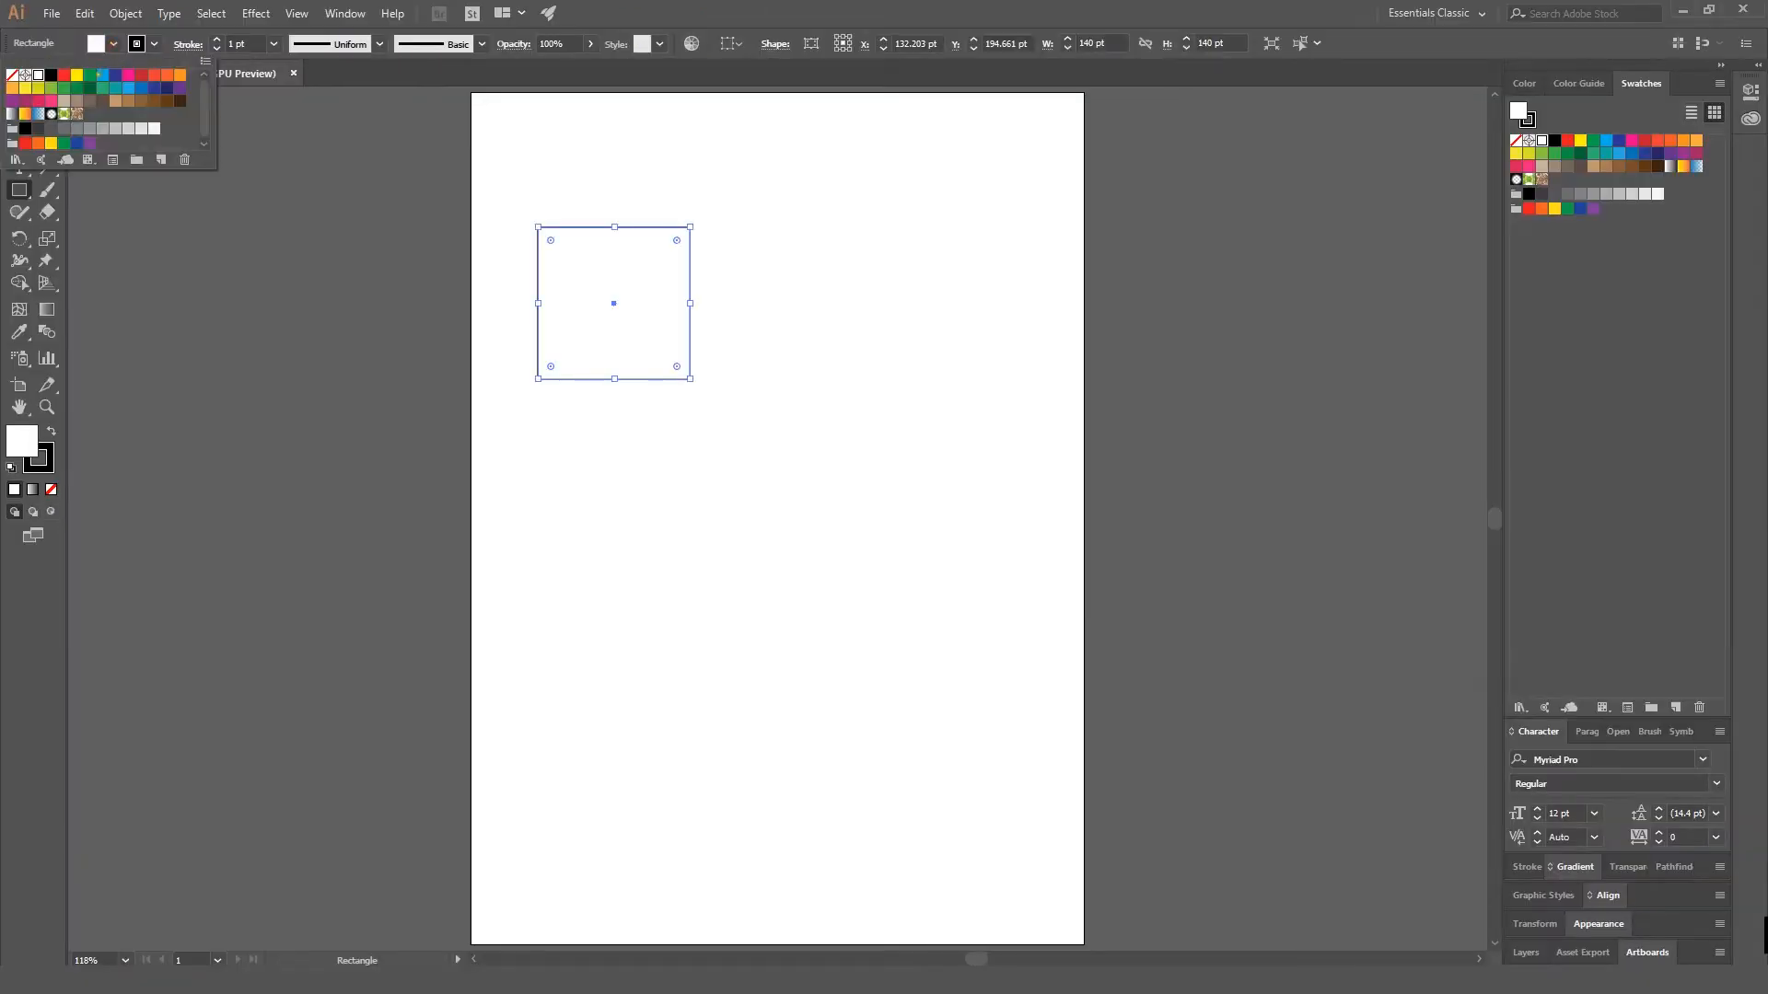
{"action": "left_click", "coordinate": [197, 135]}
{"action": "left_click", "coordinate": [113, 51]}
{"action": "left_click", "coordinate": [22, 97]}
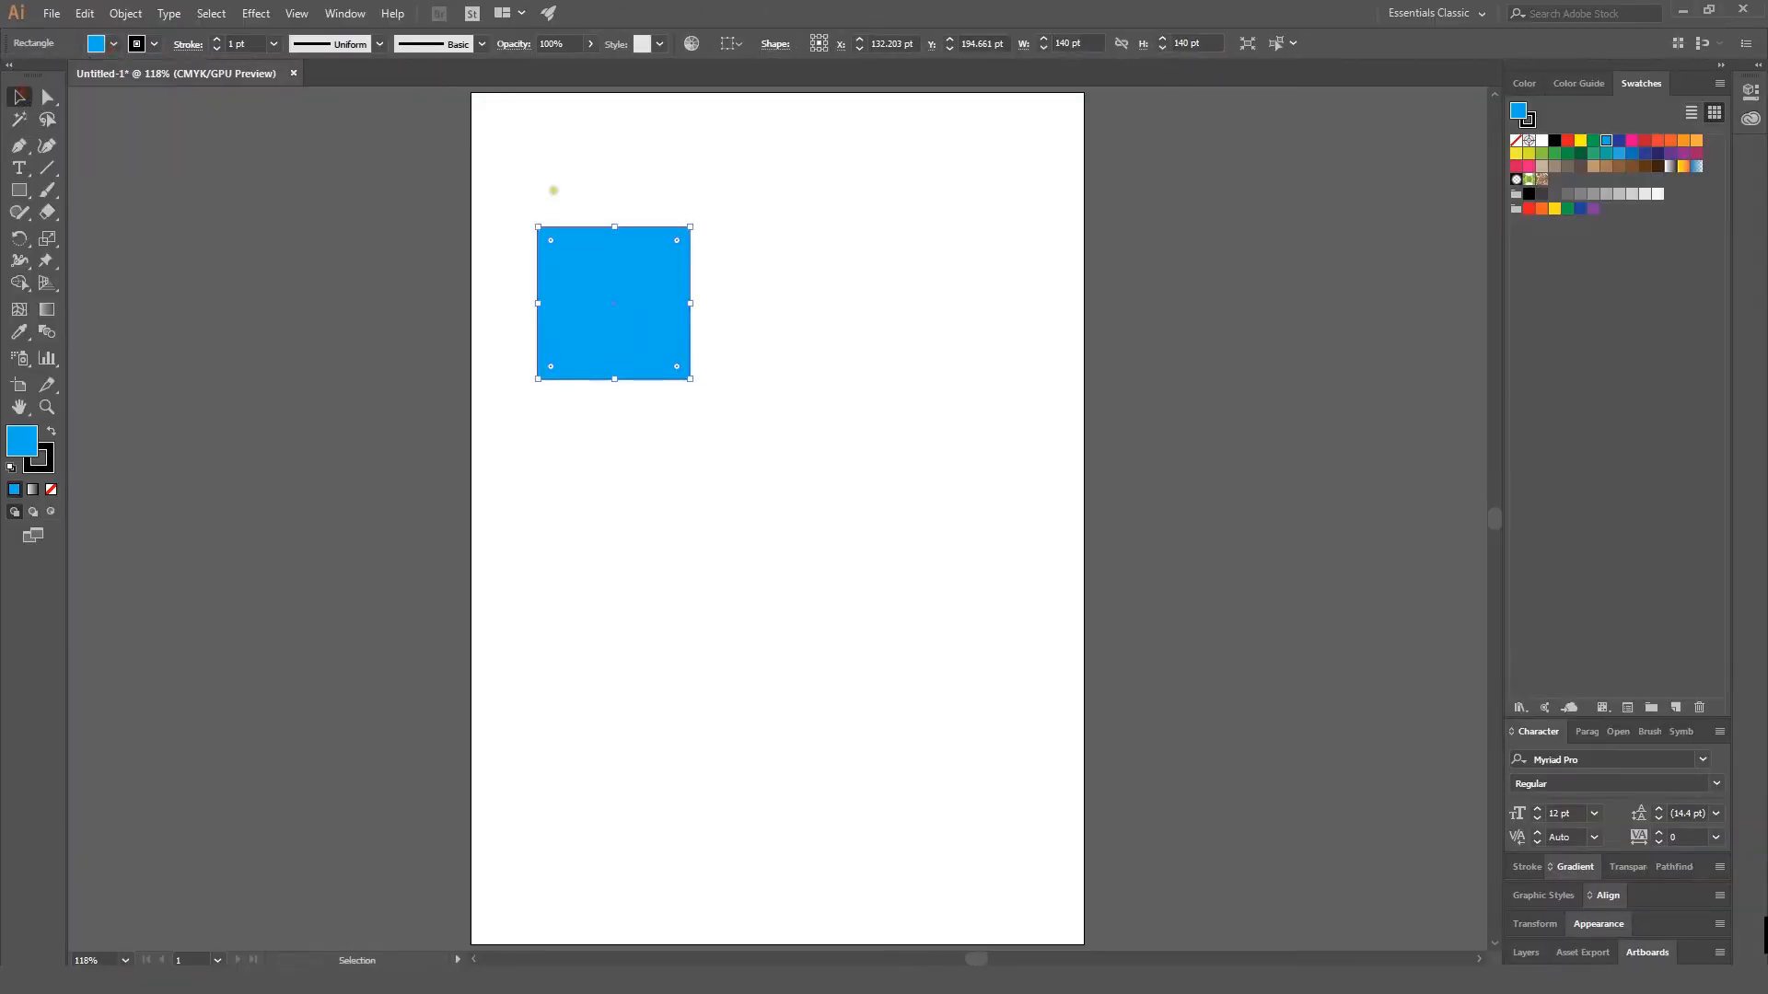
{"action": "left_click_drag", "start_coordinate": [666, 323], "coordinate": [592, 182]}
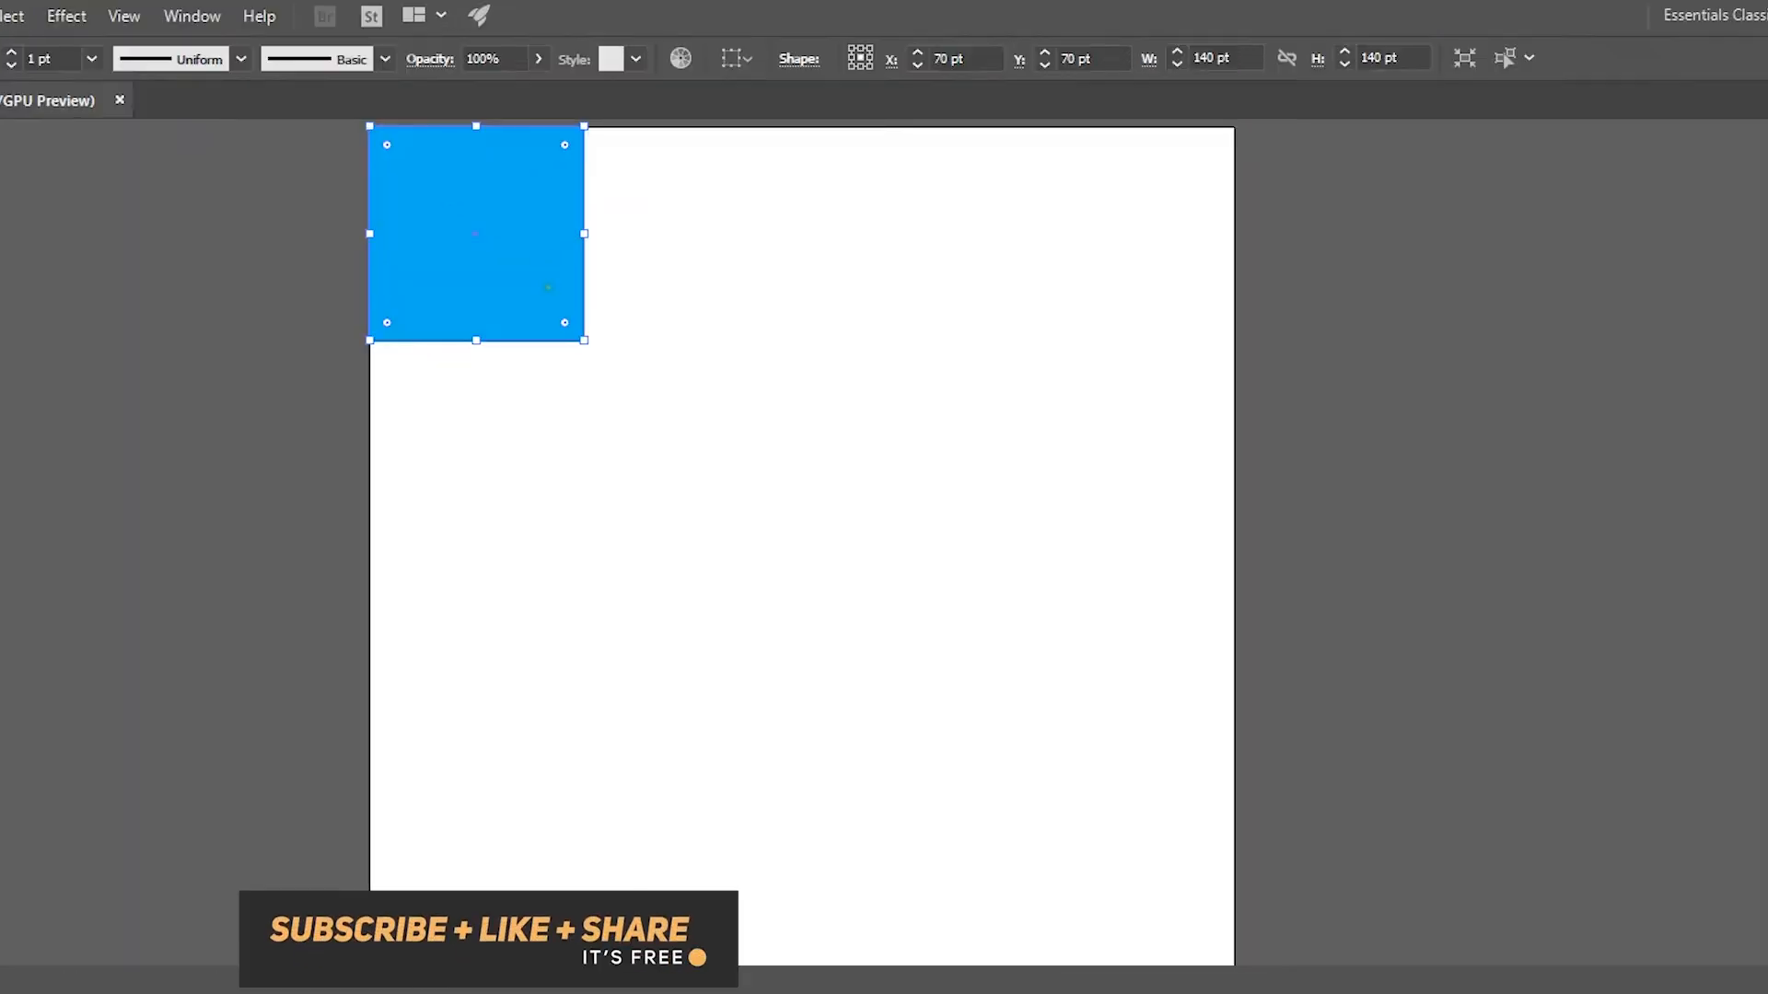
Step: Duplicate the blue square edge to edge along the artboard's top to make a row of four
{"action": "left_click_drag", "start_coordinate": [488, 267], "coordinate": [704, 283]}
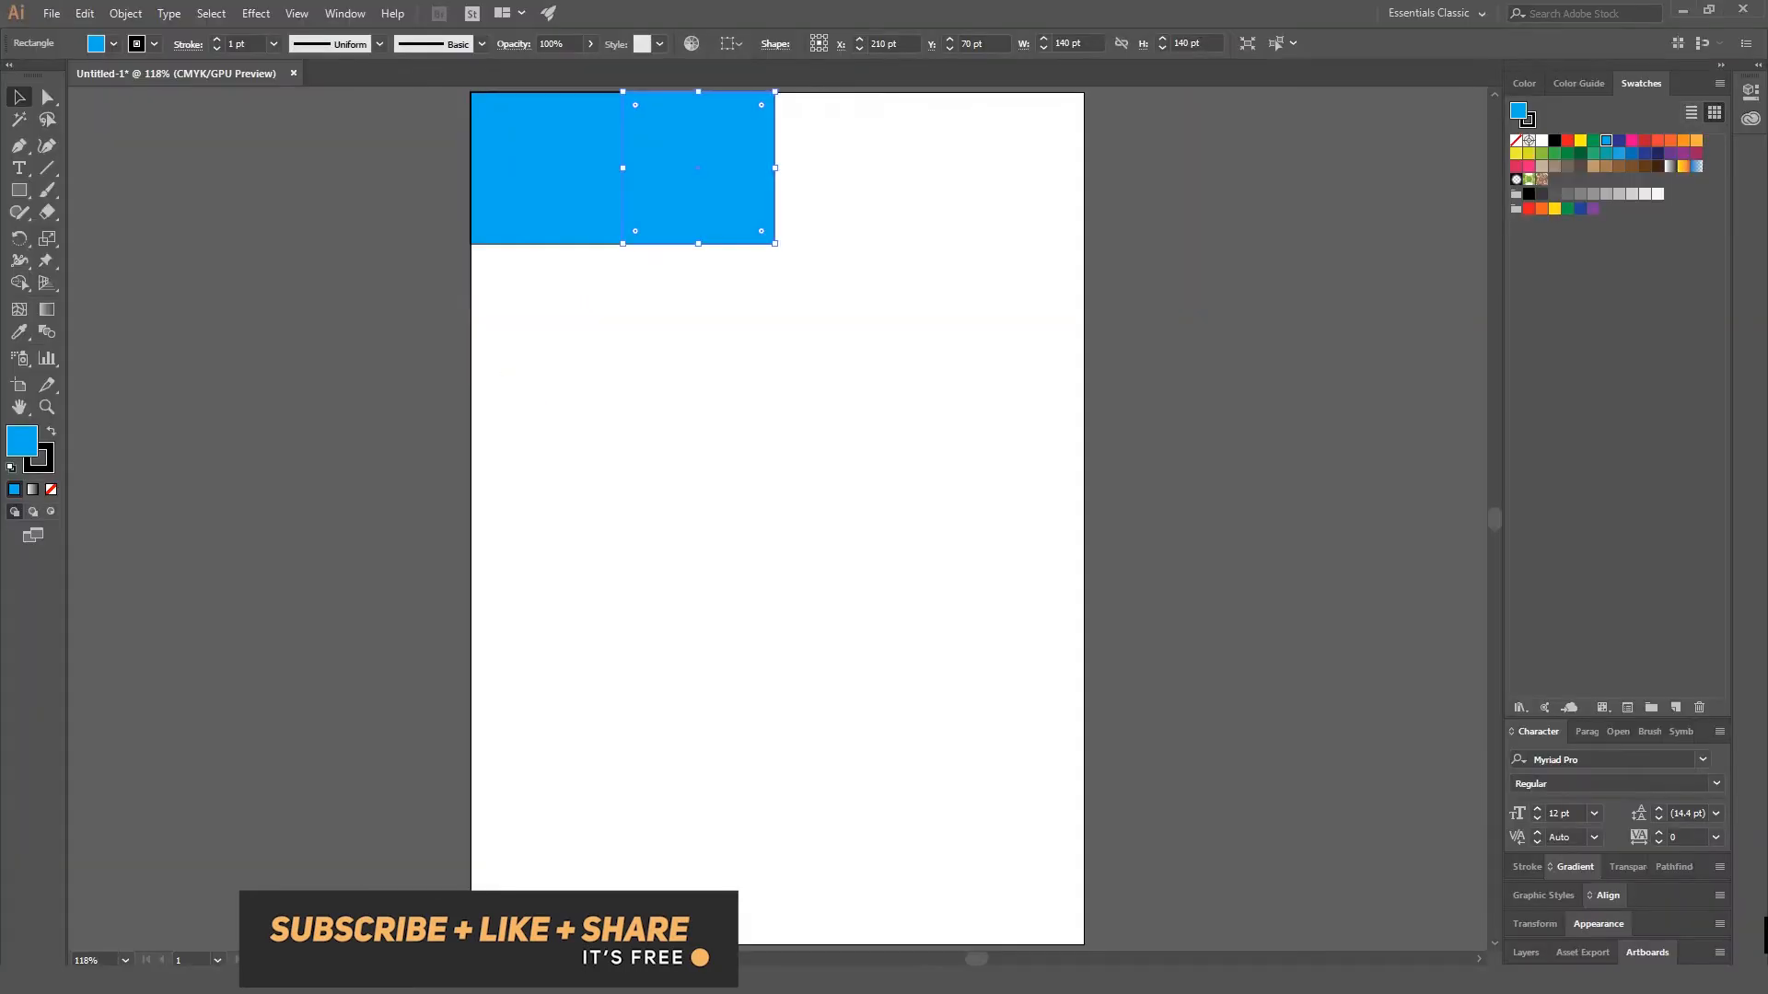
{"action": "key", "text": "ctrl+d"}
{"action": "key", "text": "ctrl+d"}
{"action": "left_click", "coordinate": [608, 300]}
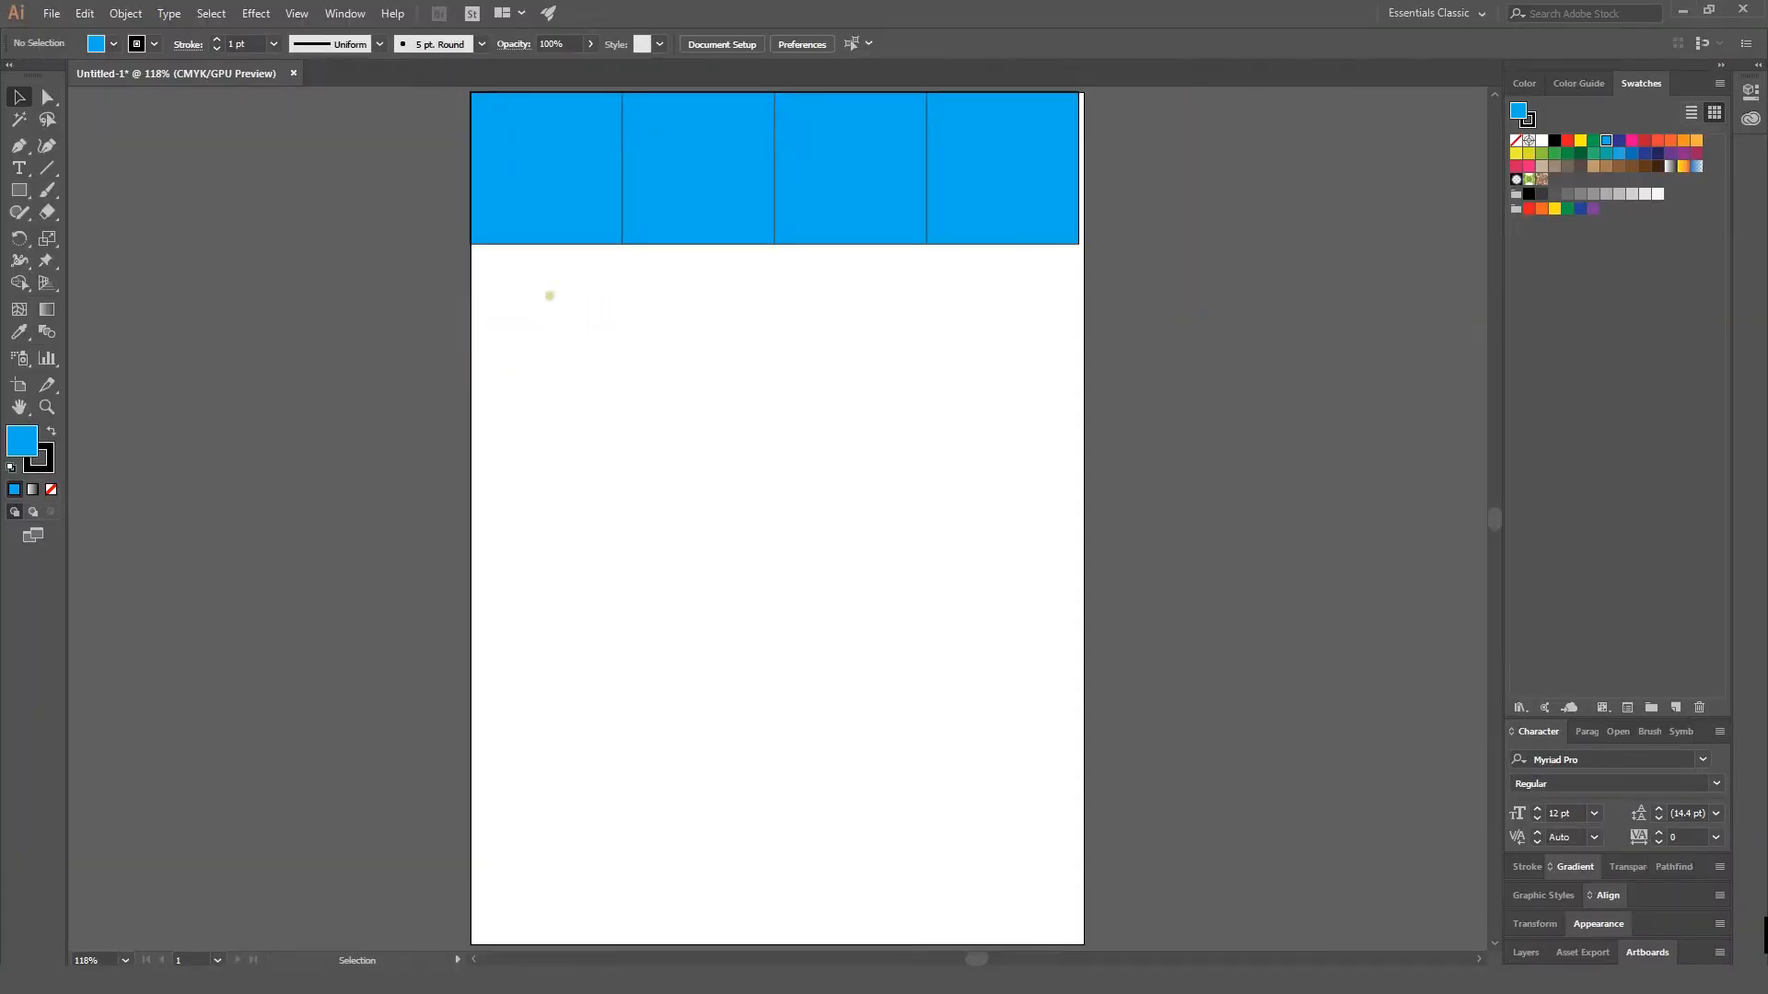
Step: Widen the fourth square slightly so it reaches the artboard's right edge
{"action": "left_click", "coordinate": [971, 142]}
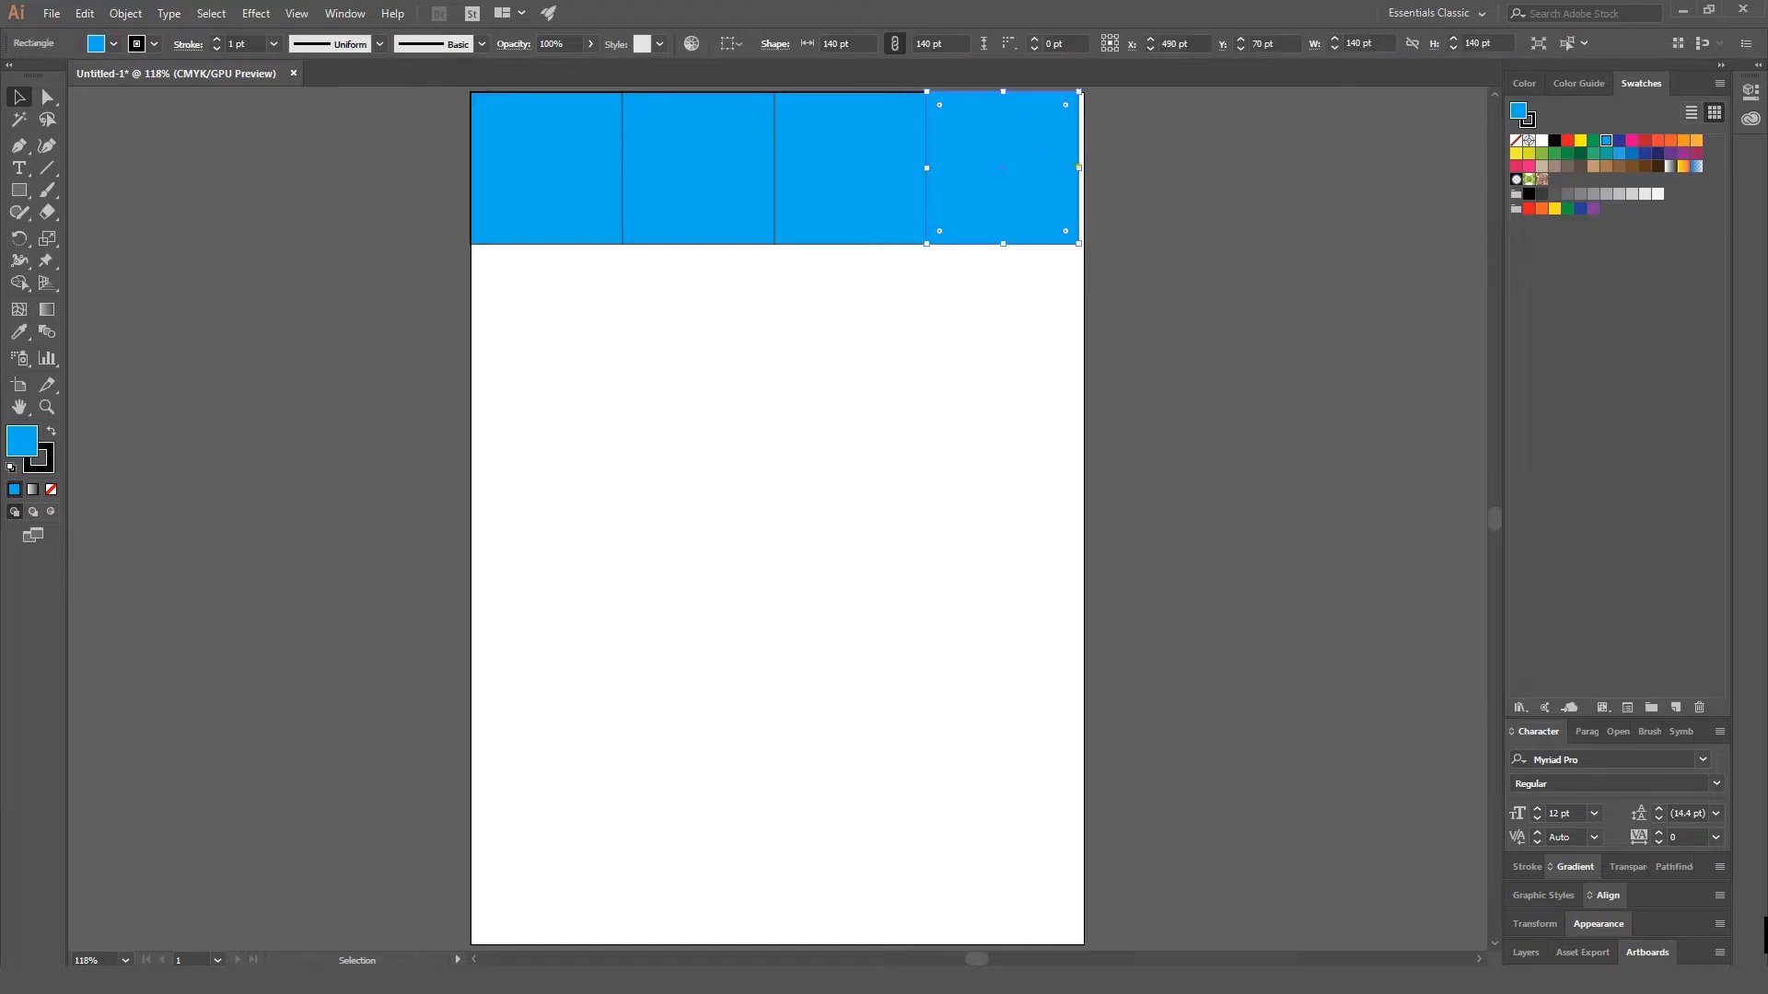
{"action": "left_click_drag", "start_coordinate": [1078, 168], "coordinate": [1085, 168]}
{"action": "left_click", "coordinate": [984, 328]}
Step: Duplicate the whole row of squares downward until there are five adjoining rows
{"action": "left_click_drag", "start_coordinate": [446, 178], "coordinate": [1114, 347]}
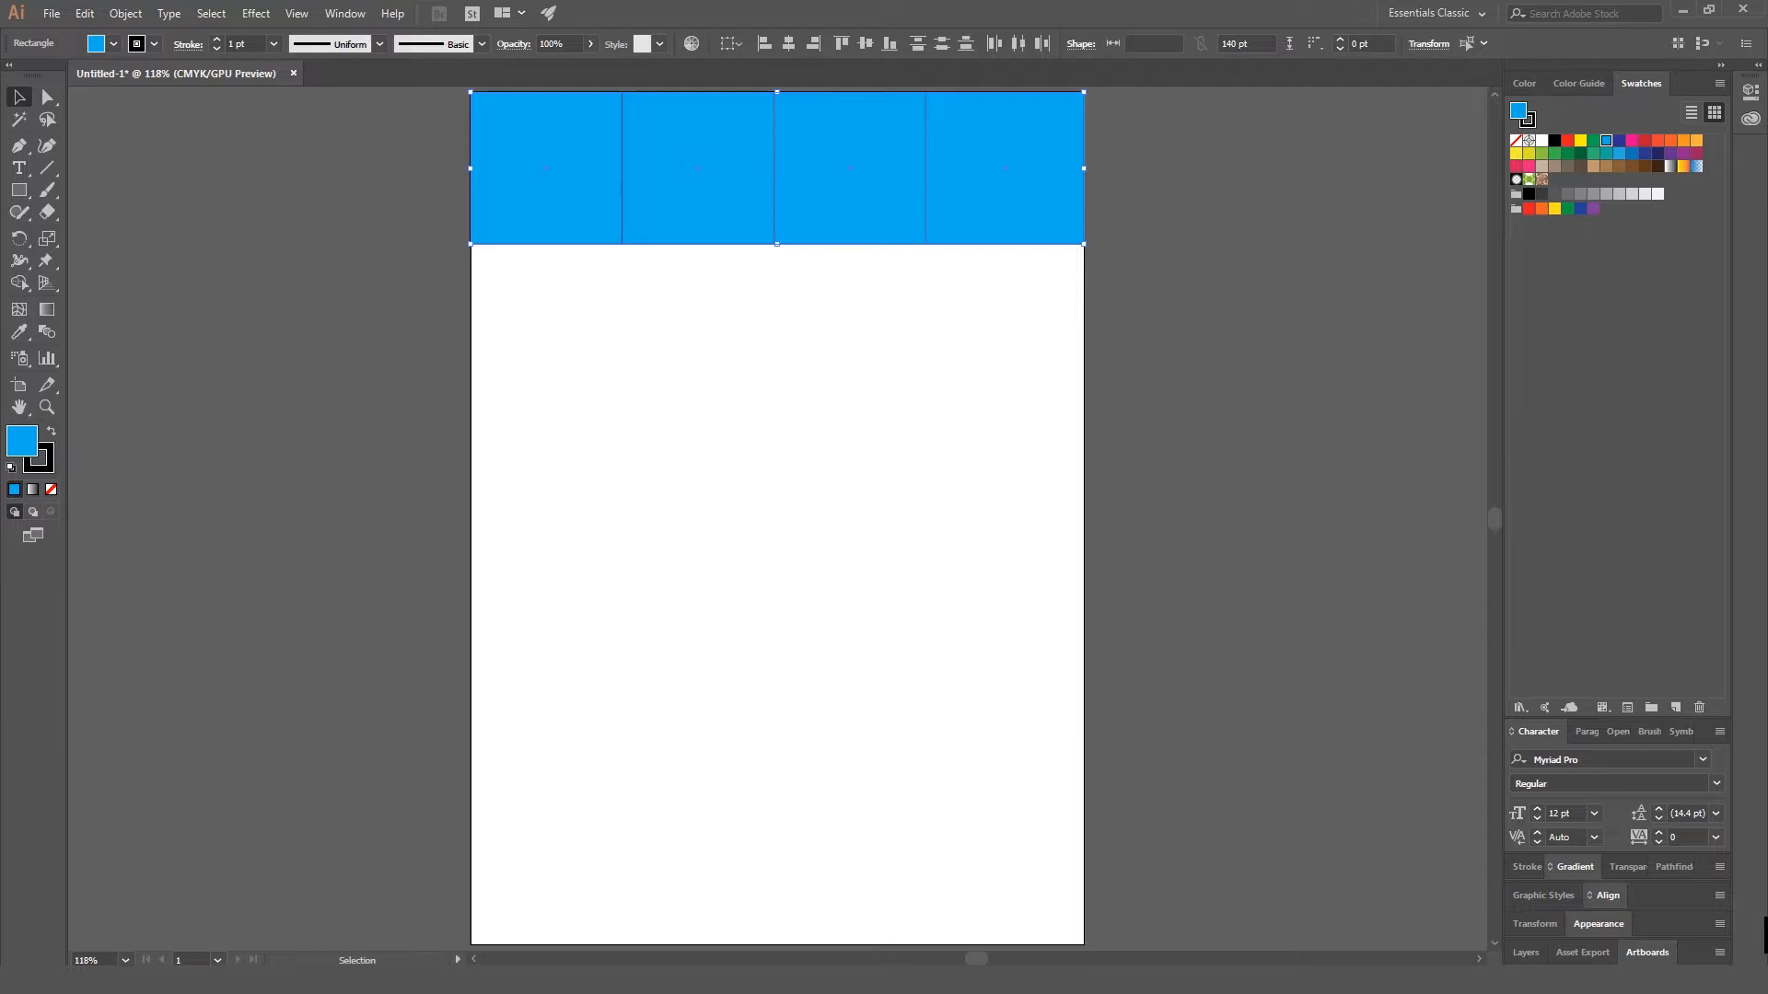
{"action": "left_click_drag", "start_coordinate": [850, 223], "coordinate": [849, 376]}
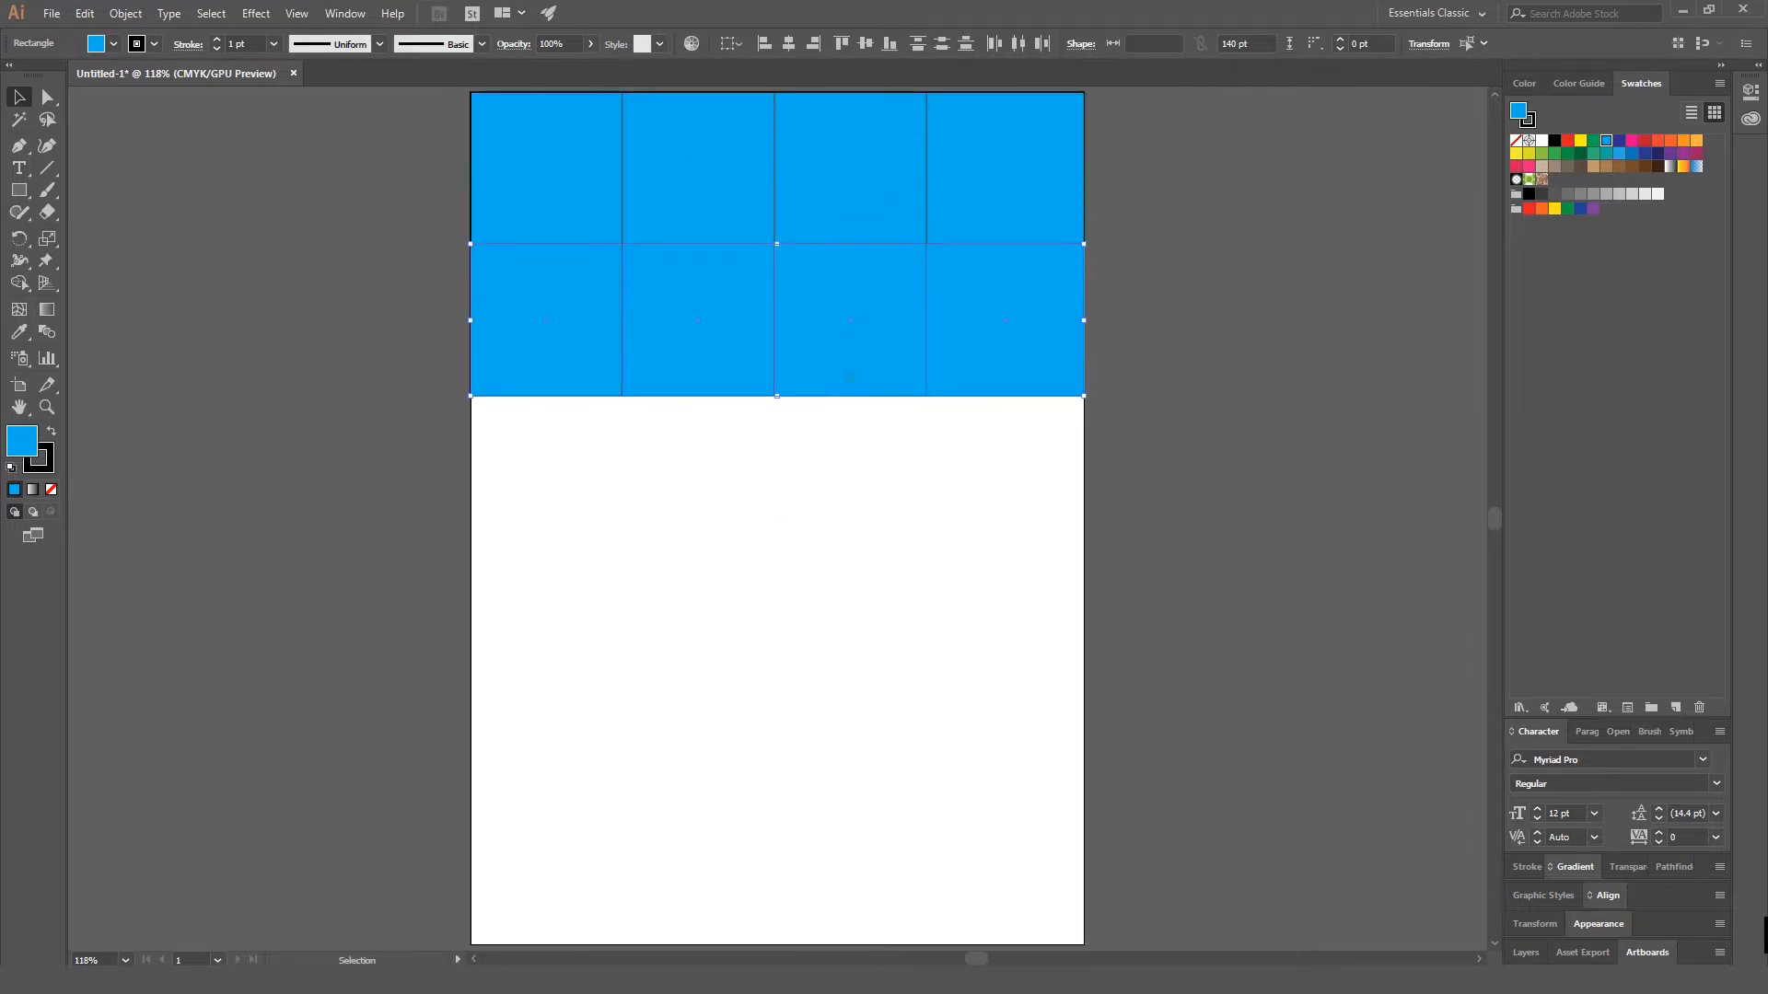
{"action": "key", "text": "ctrl+d"}
{"action": "key", "text": "ctrl+d"}
{"action": "key", "text": "ctrl+d"}
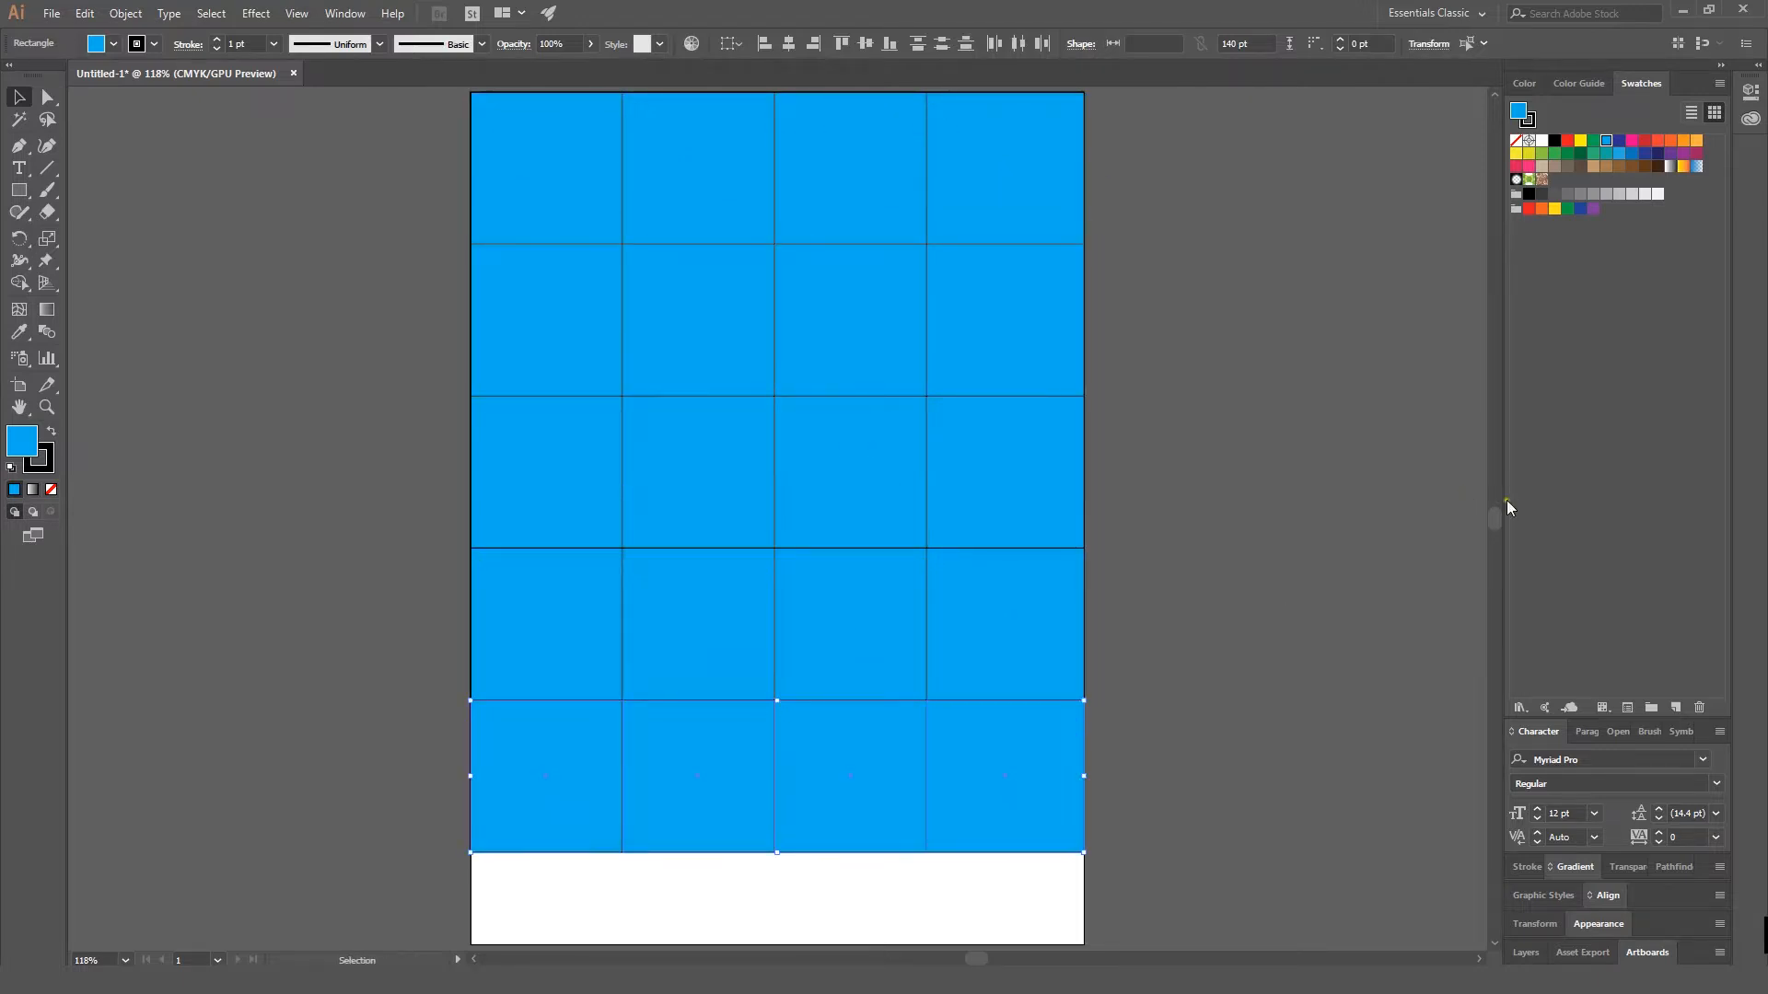
{"action": "left_click", "coordinate": [340, 288]}
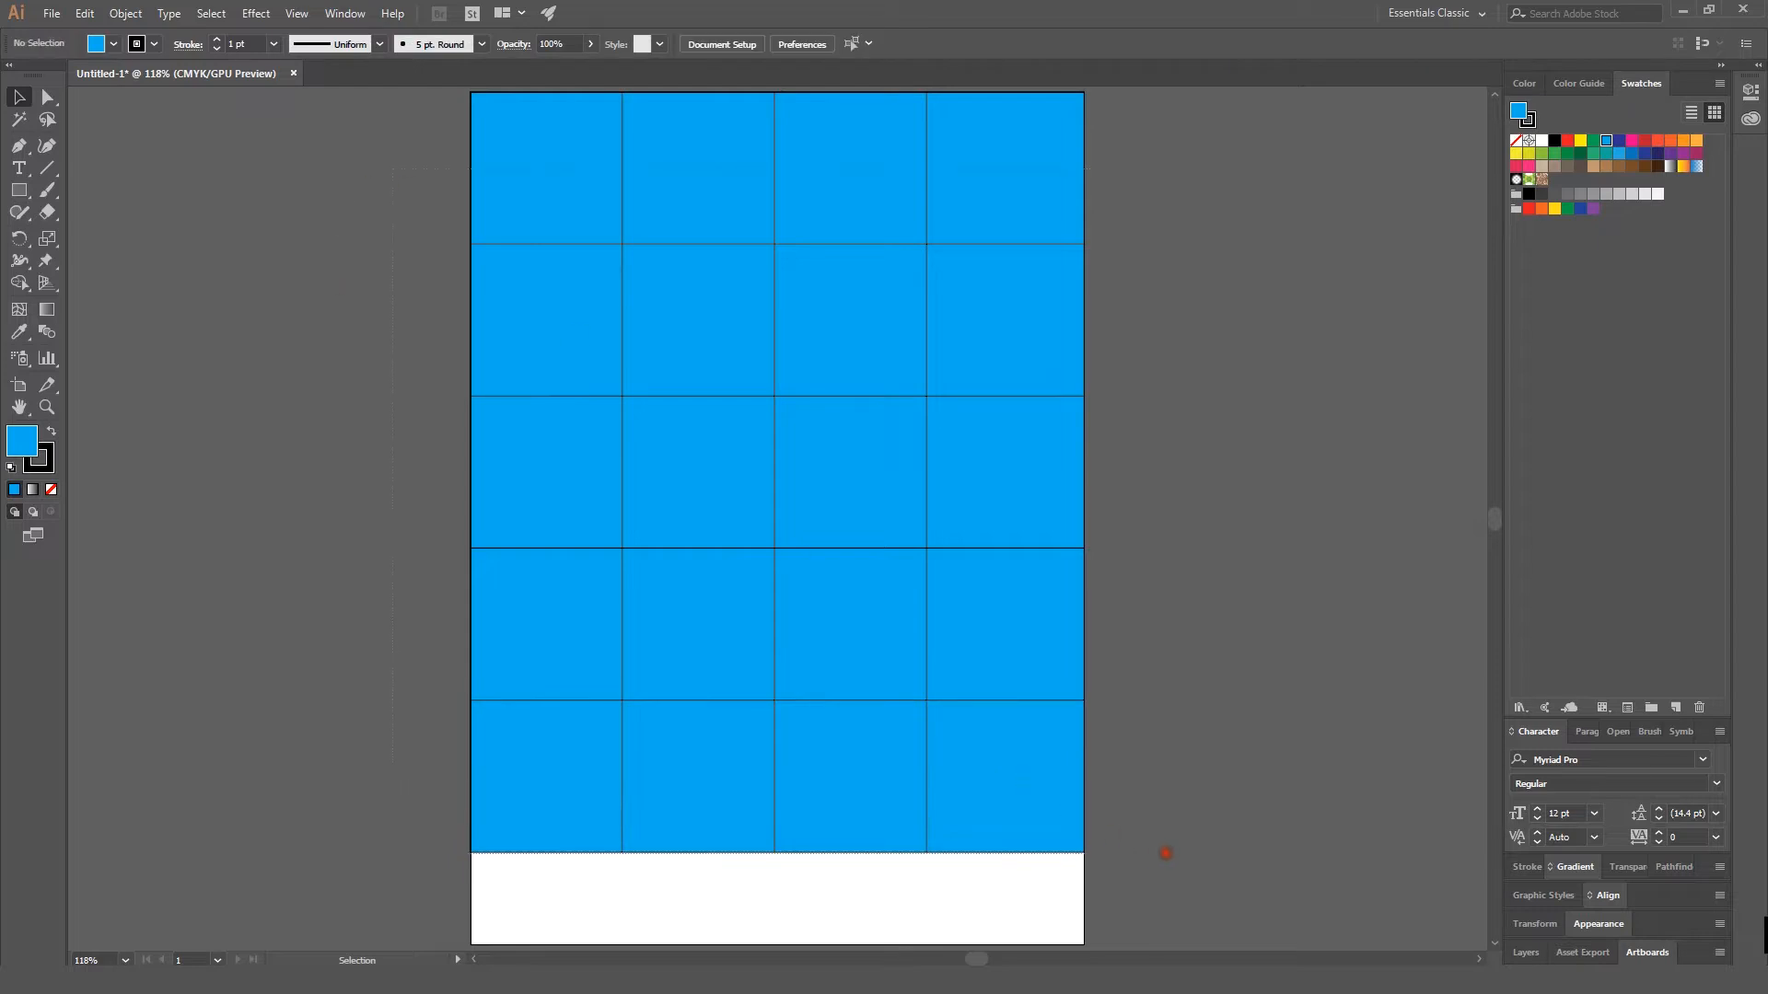
Step: Give all the grid squares a white 4 pt stroke
{"action": "key", "text": "ctrl+a"}
{"action": "left_click", "coordinate": [218, 42]}
{"action": "left_click", "coordinate": [217, 42]}
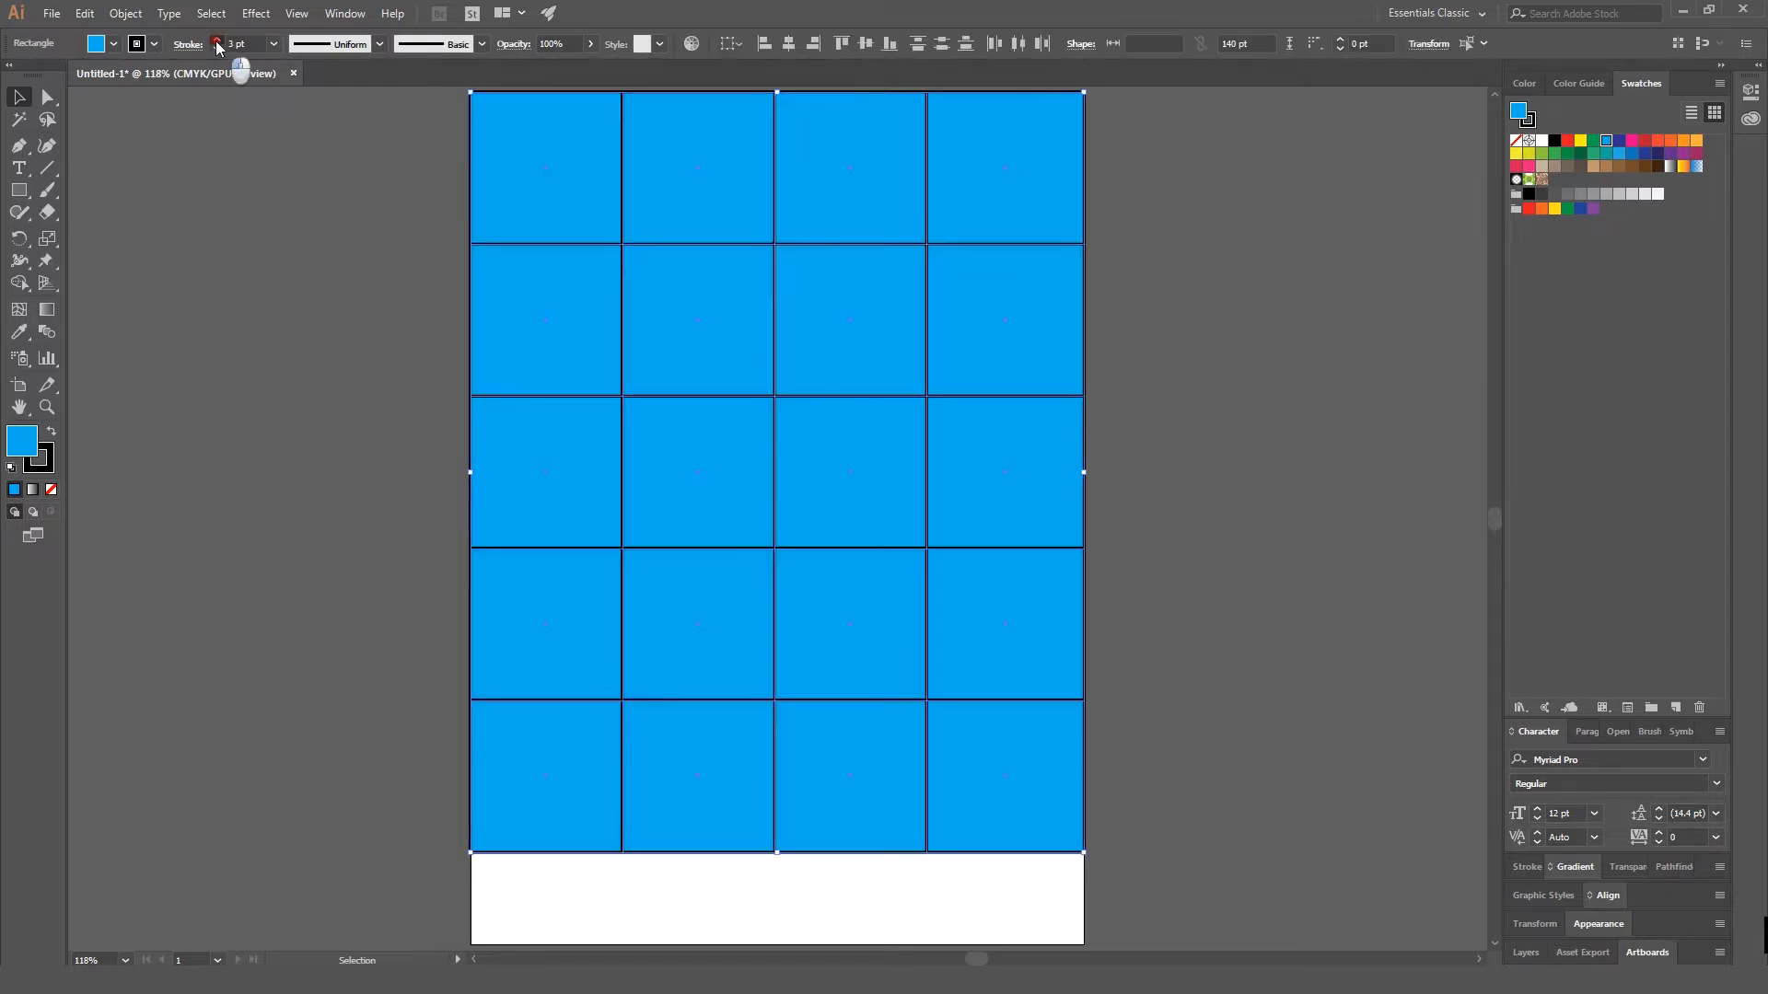
{"action": "left_click", "coordinate": [217, 42]}
{"action": "left_click", "coordinate": [156, 46]}
{"action": "left_click", "coordinate": [40, 75]}
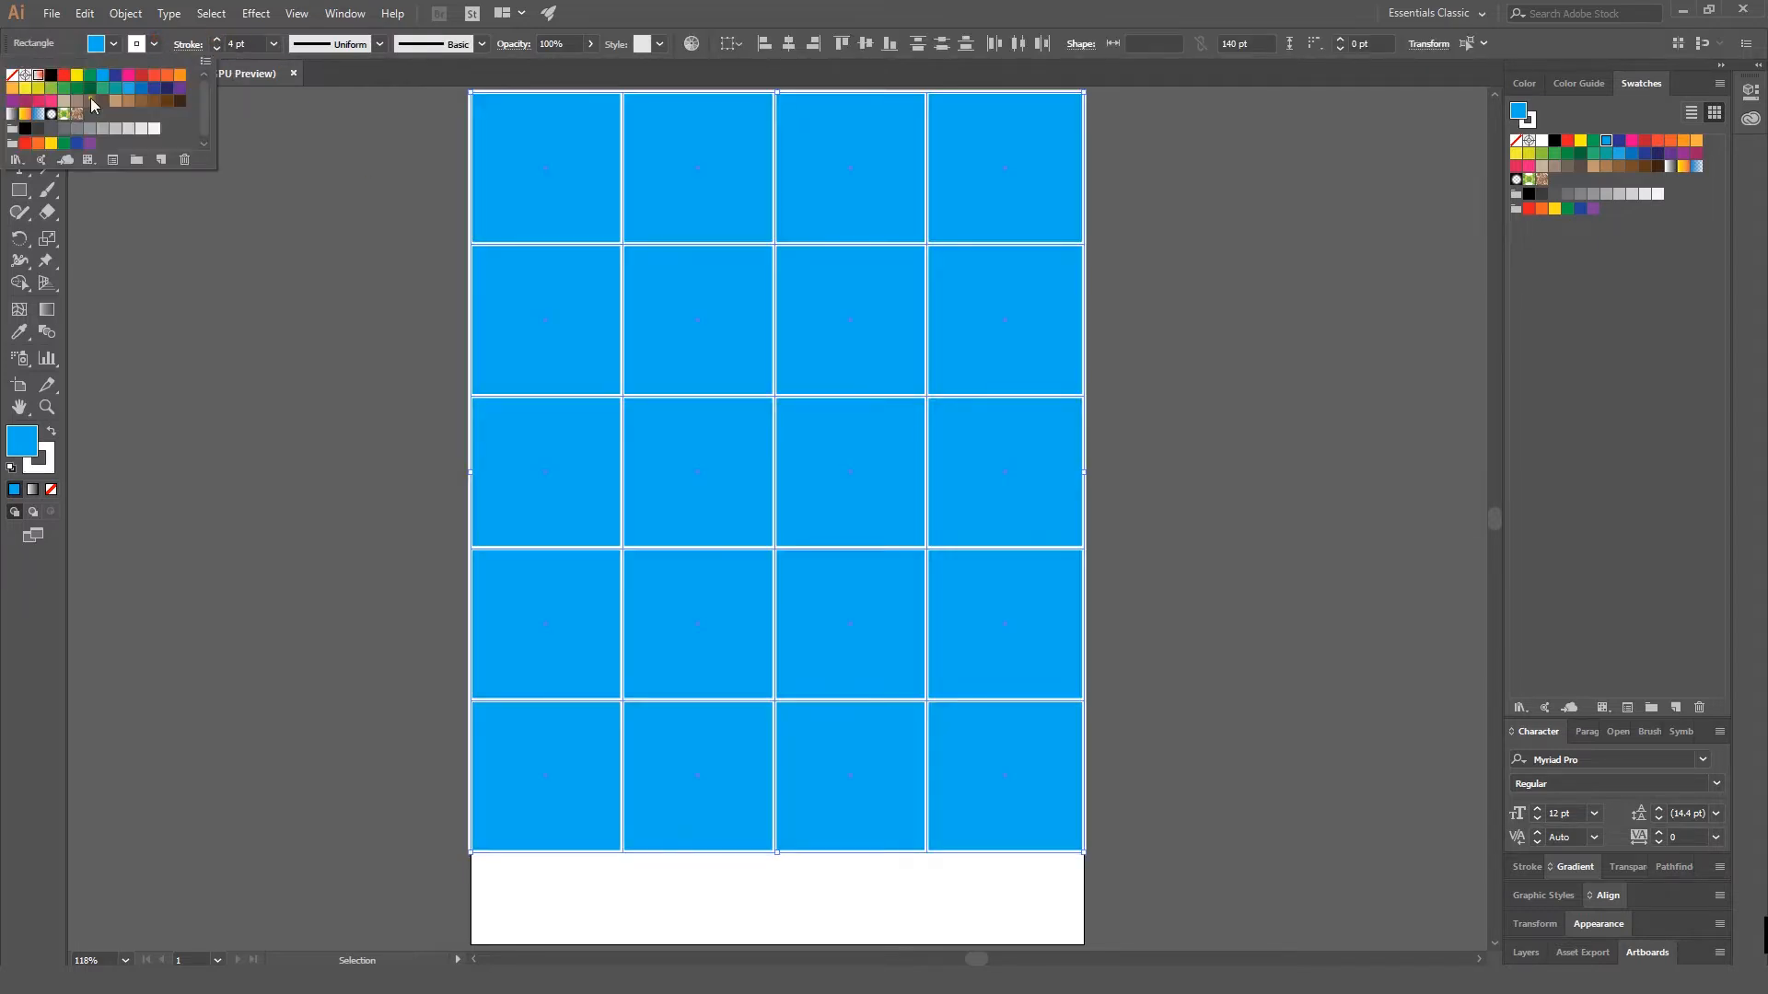
{"action": "left_click", "coordinate": [378, 363]}
{"action": "left_click", "coordinate": [355, 329]}
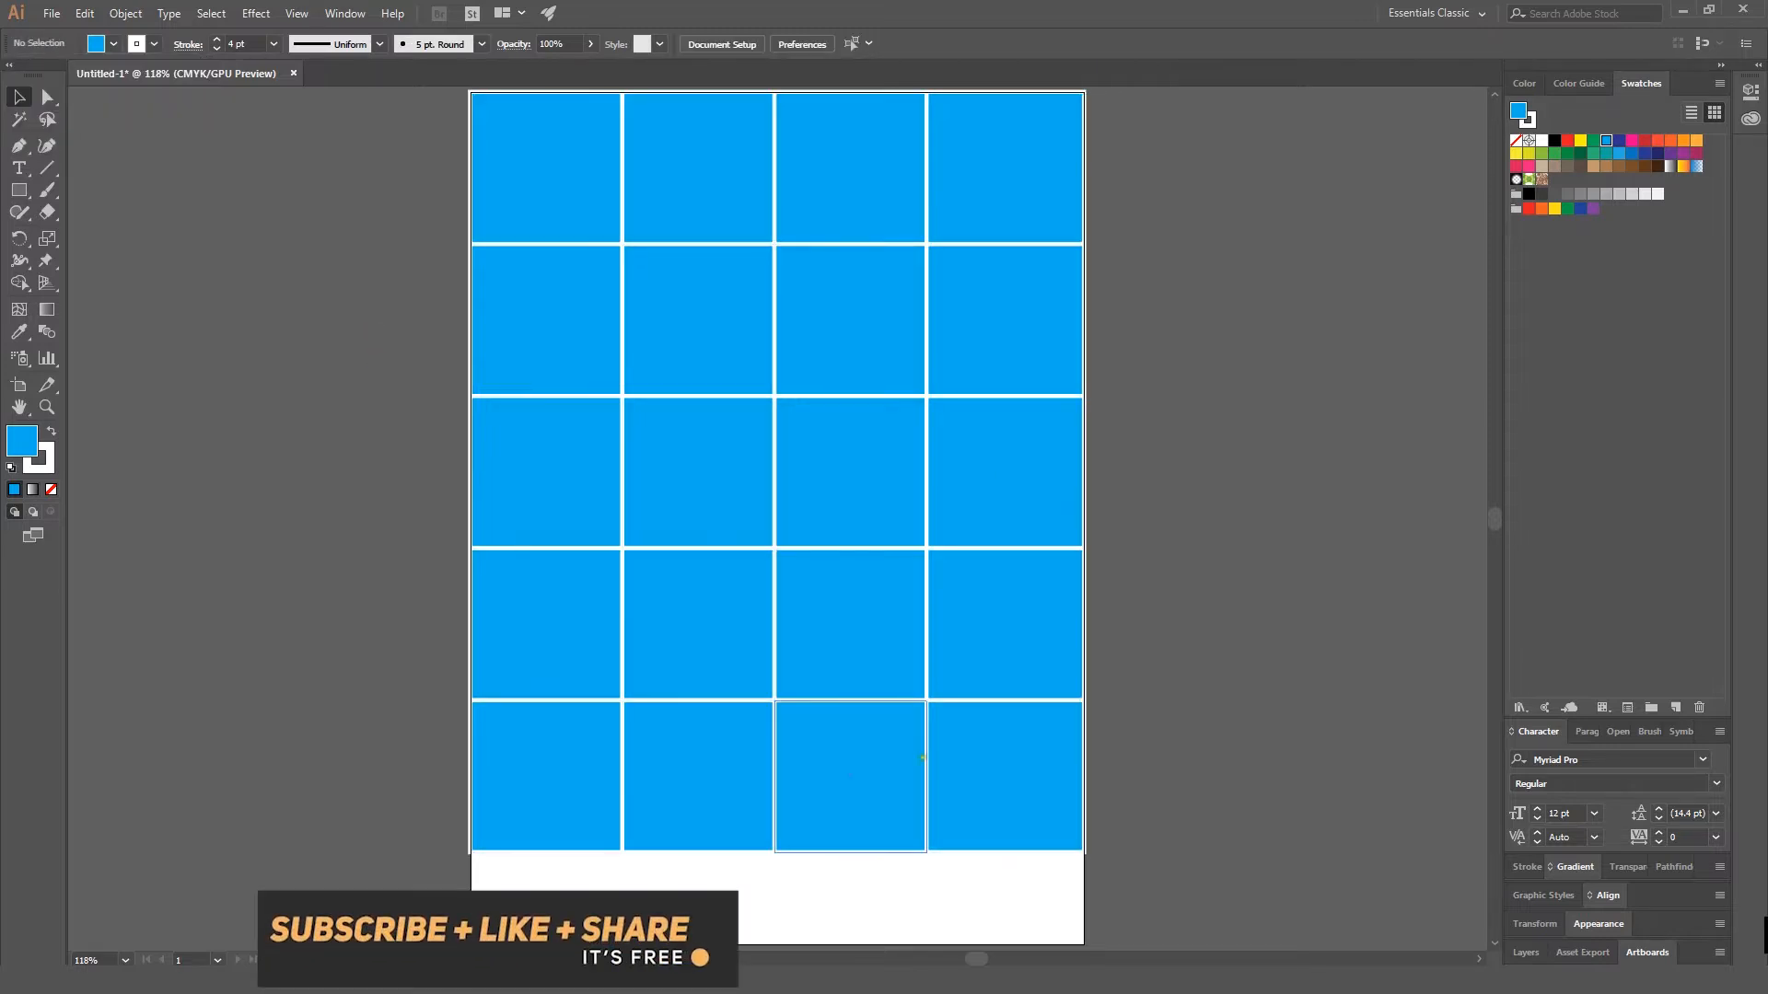
Step: Reduce the opacity of all the grid squares to 40%
{"action": "key", "text": "ctrl+a"}
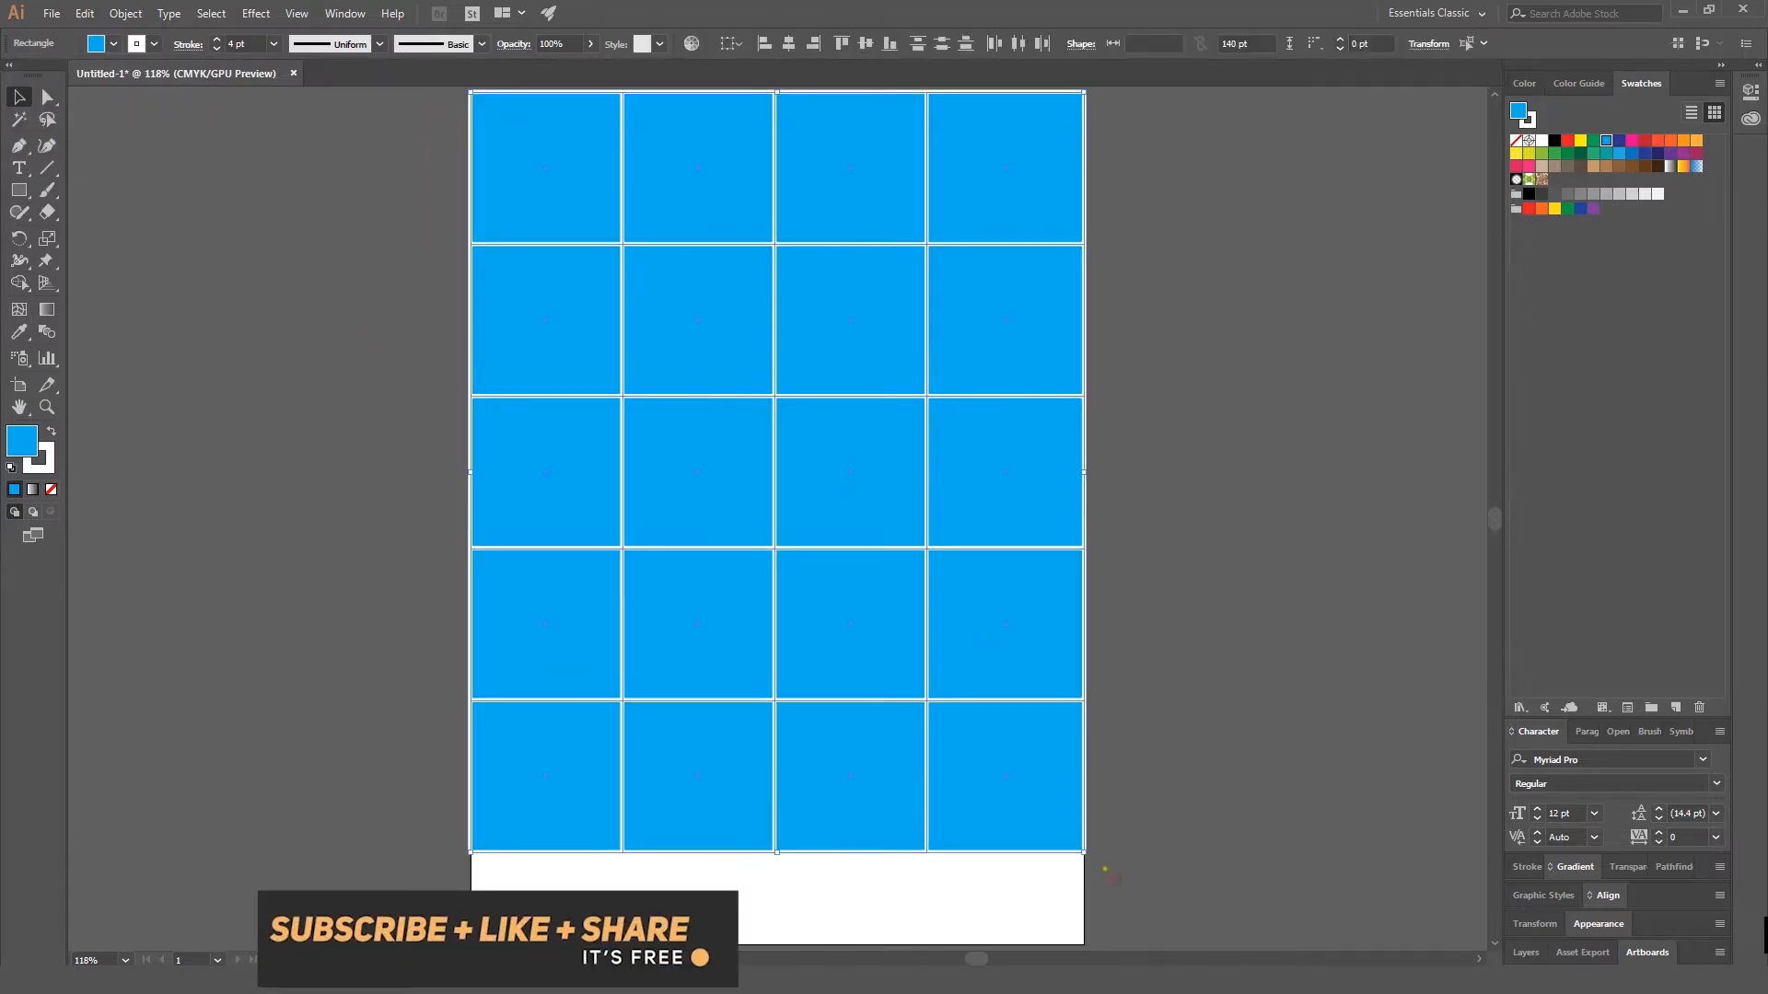
{"action": "left_click", "coordinate": [278, 363]}
{"action": "left_click_drag", "start_coordinate": [356, 150], "coordinate": [1092, 864]}
{"action": "left_click_drag", "start_coordinate": [587, 66], "coordinate": [547, 69]}
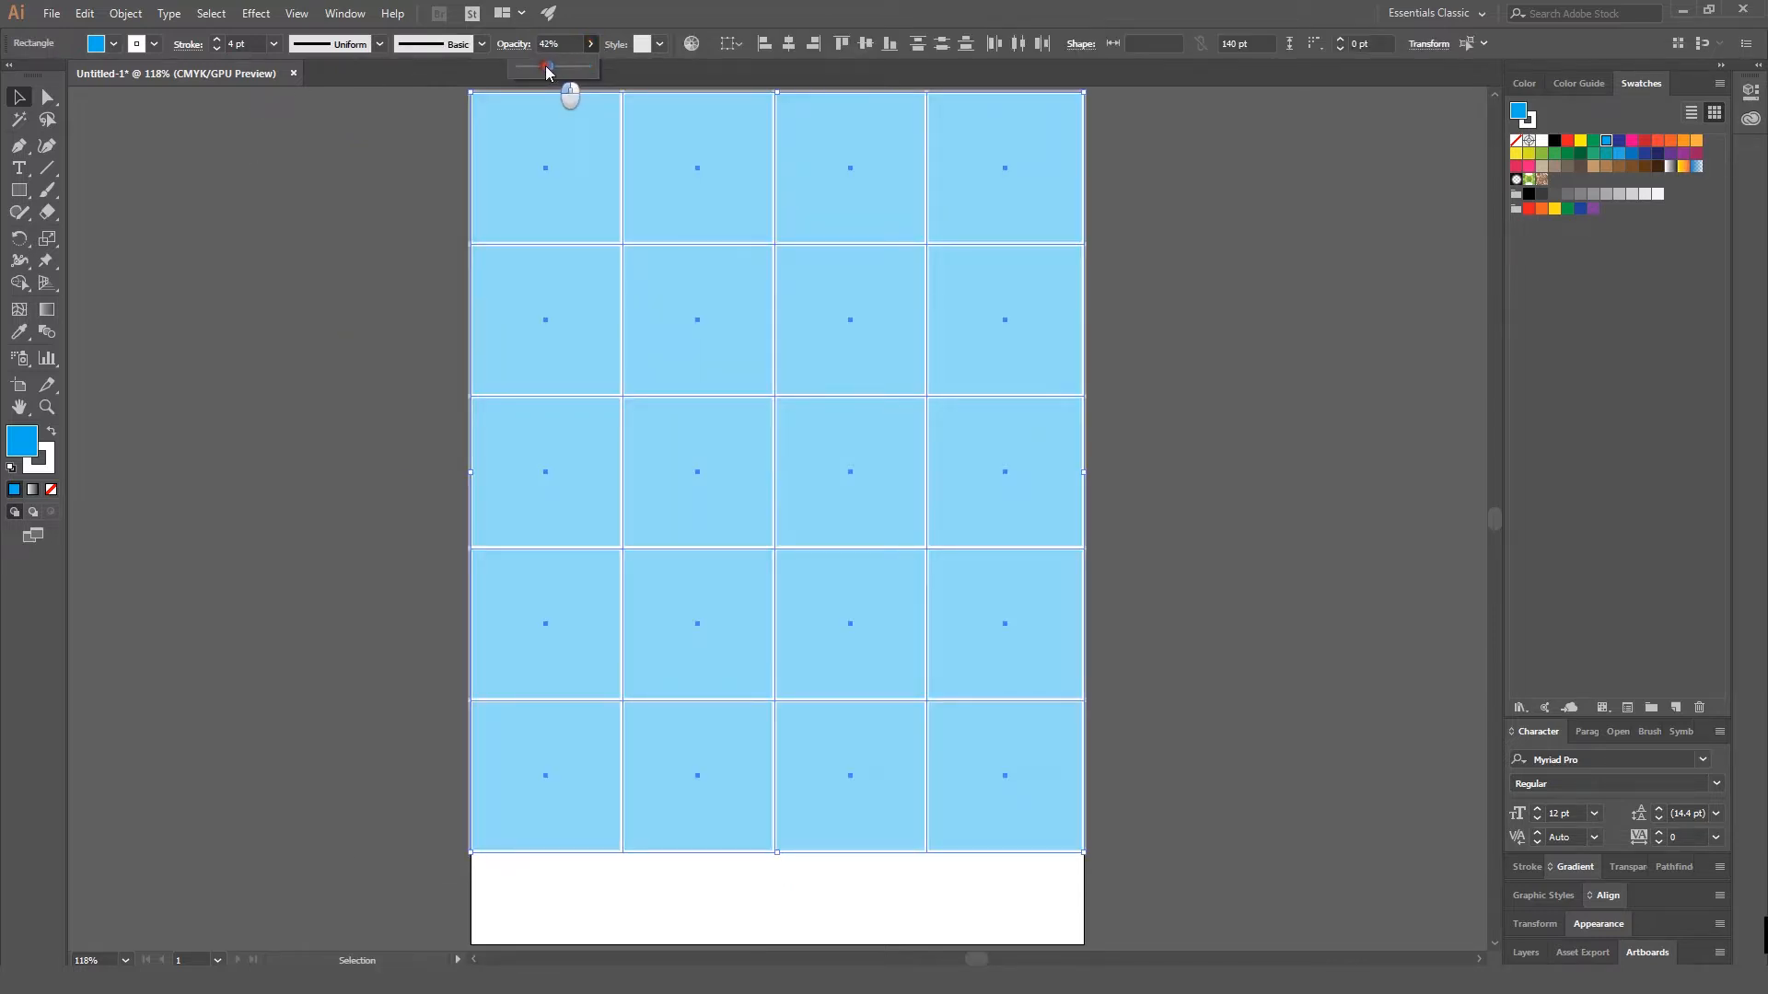
{"action": "left_click", "coordinate": [355, 244]}
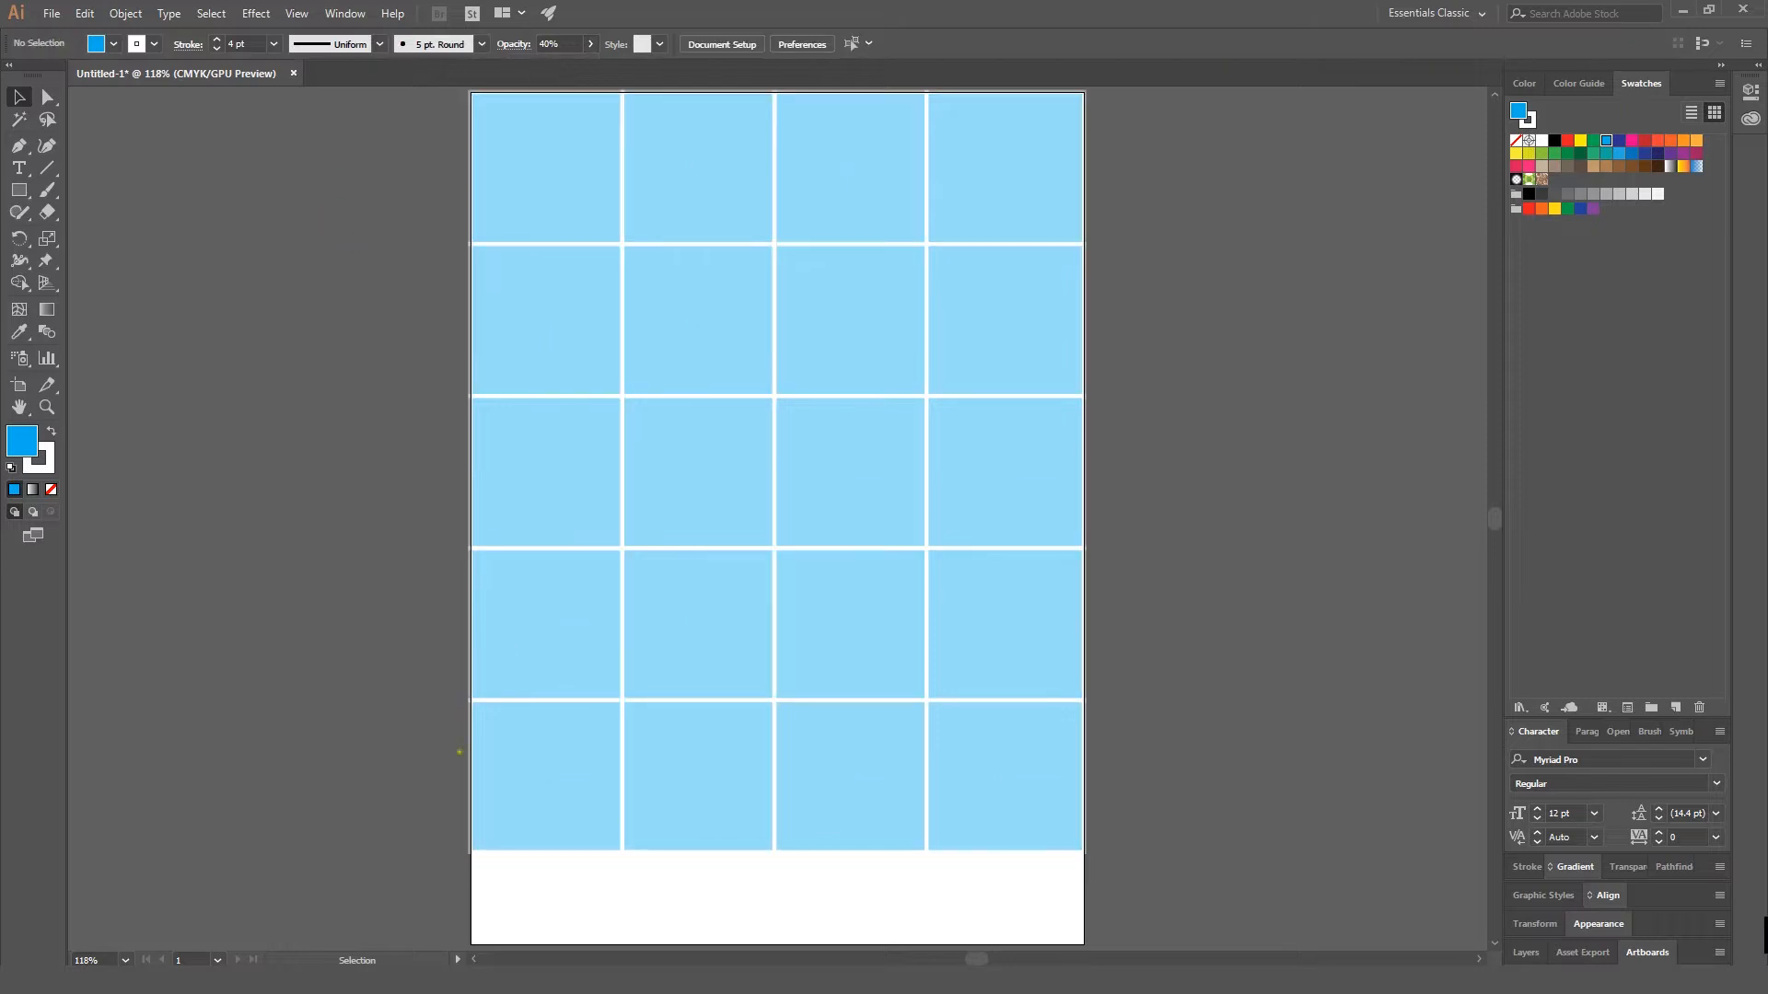
Step: Switch to File Explorer and bring the photo 9001.jpg from New folder (3) into the Illustrator document
{"action": "key", "text": "alt+Tab"}
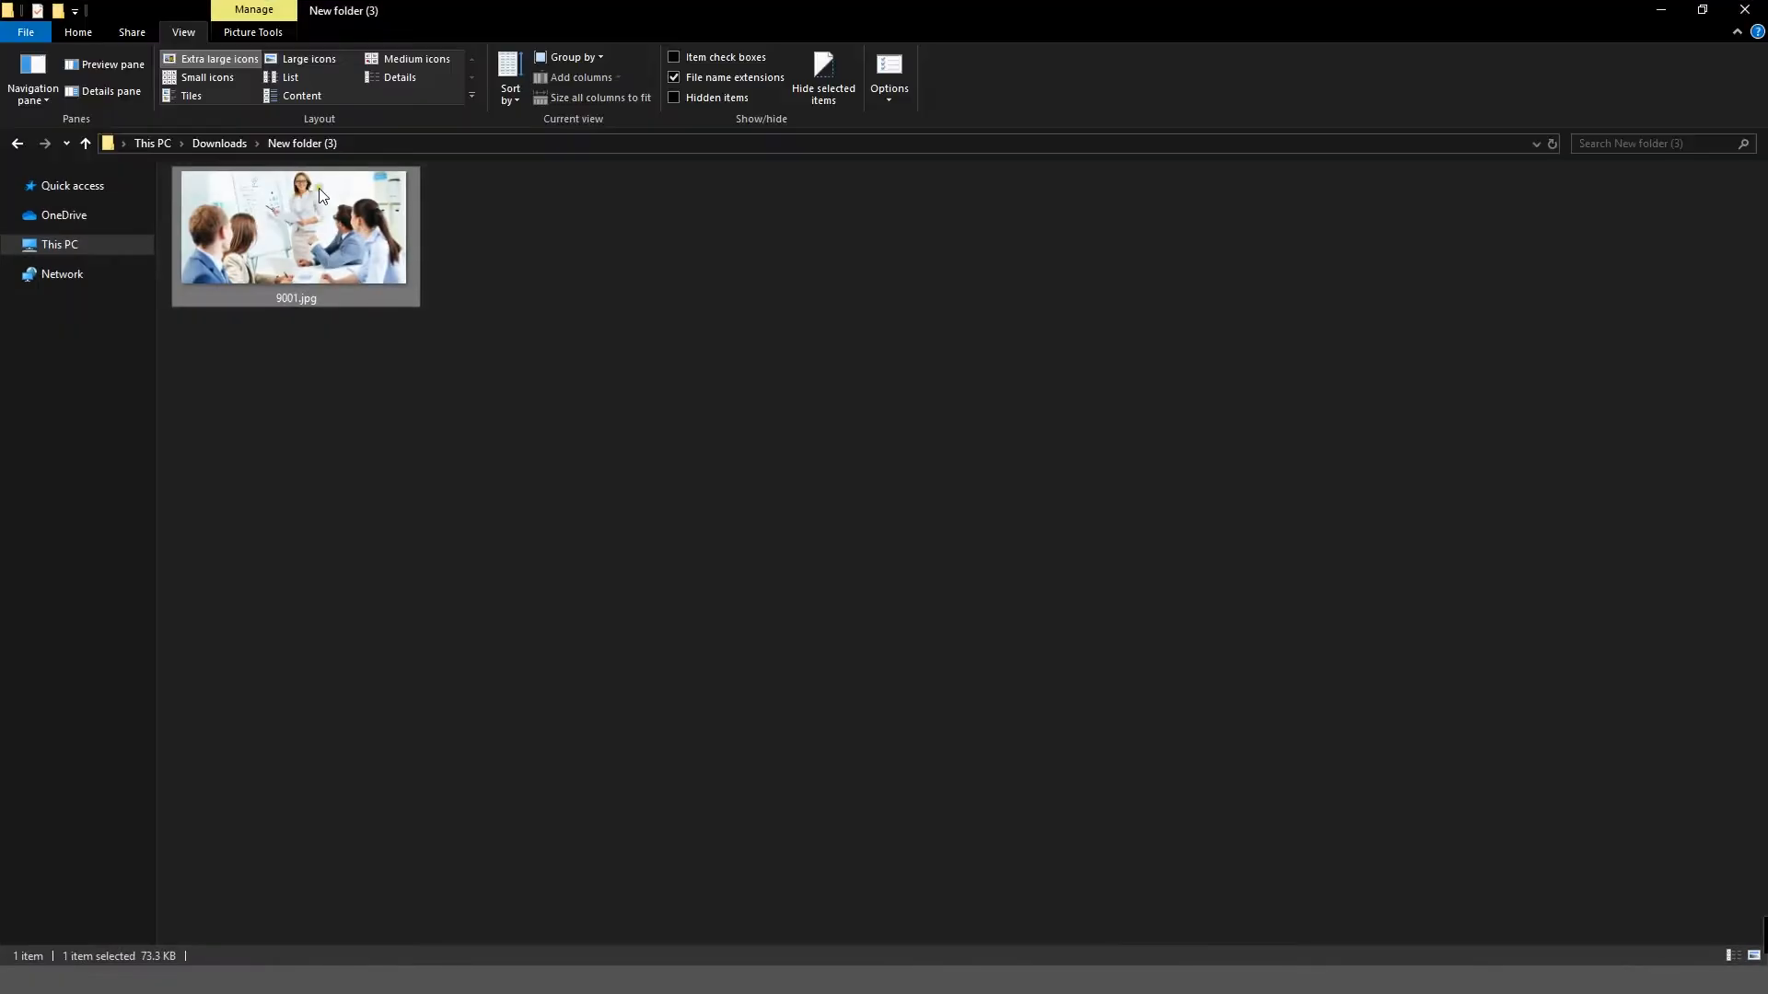
{"action": "left_click_drag", "start_coordinate": [313, 239], "coordinate": [616, 413]}
{"action": "left_click_drag", "start_coordinate": [781, 396], "coordinate": [748, 335]}
Step: Enlarge and position the photo so it covers the artboard's full height, with the standing woman inside the artboard
{"action": "key", "text": "ctrl+minus"}
{"action": "left_click_drag", "start_coordinate": [1078, 584], "coordinate": [817, 397]}
{"action": "key", "text": "space"}
{"action": "left_click_drag", "start_coordinate": [930, 539], "coordinate": [1113, 606]}
{"action": "left_click_drag", "start_coordinate": [995, 429], "coordinate": [1068, 615]}
{"action": "left_click_drag", "start_coordinate": [1068, 616], "coordinate": [1170, 767]}
{"action": "left_click_drag", "start_coordinate": [1298, 827], "coordinate": [1415, 886]}
{"action": "left_click_drag", "start_coordinate": [1016, 499], "coordinate": [1043, 497]}
{"action": "left_click", "coordinate": [542, 131]}
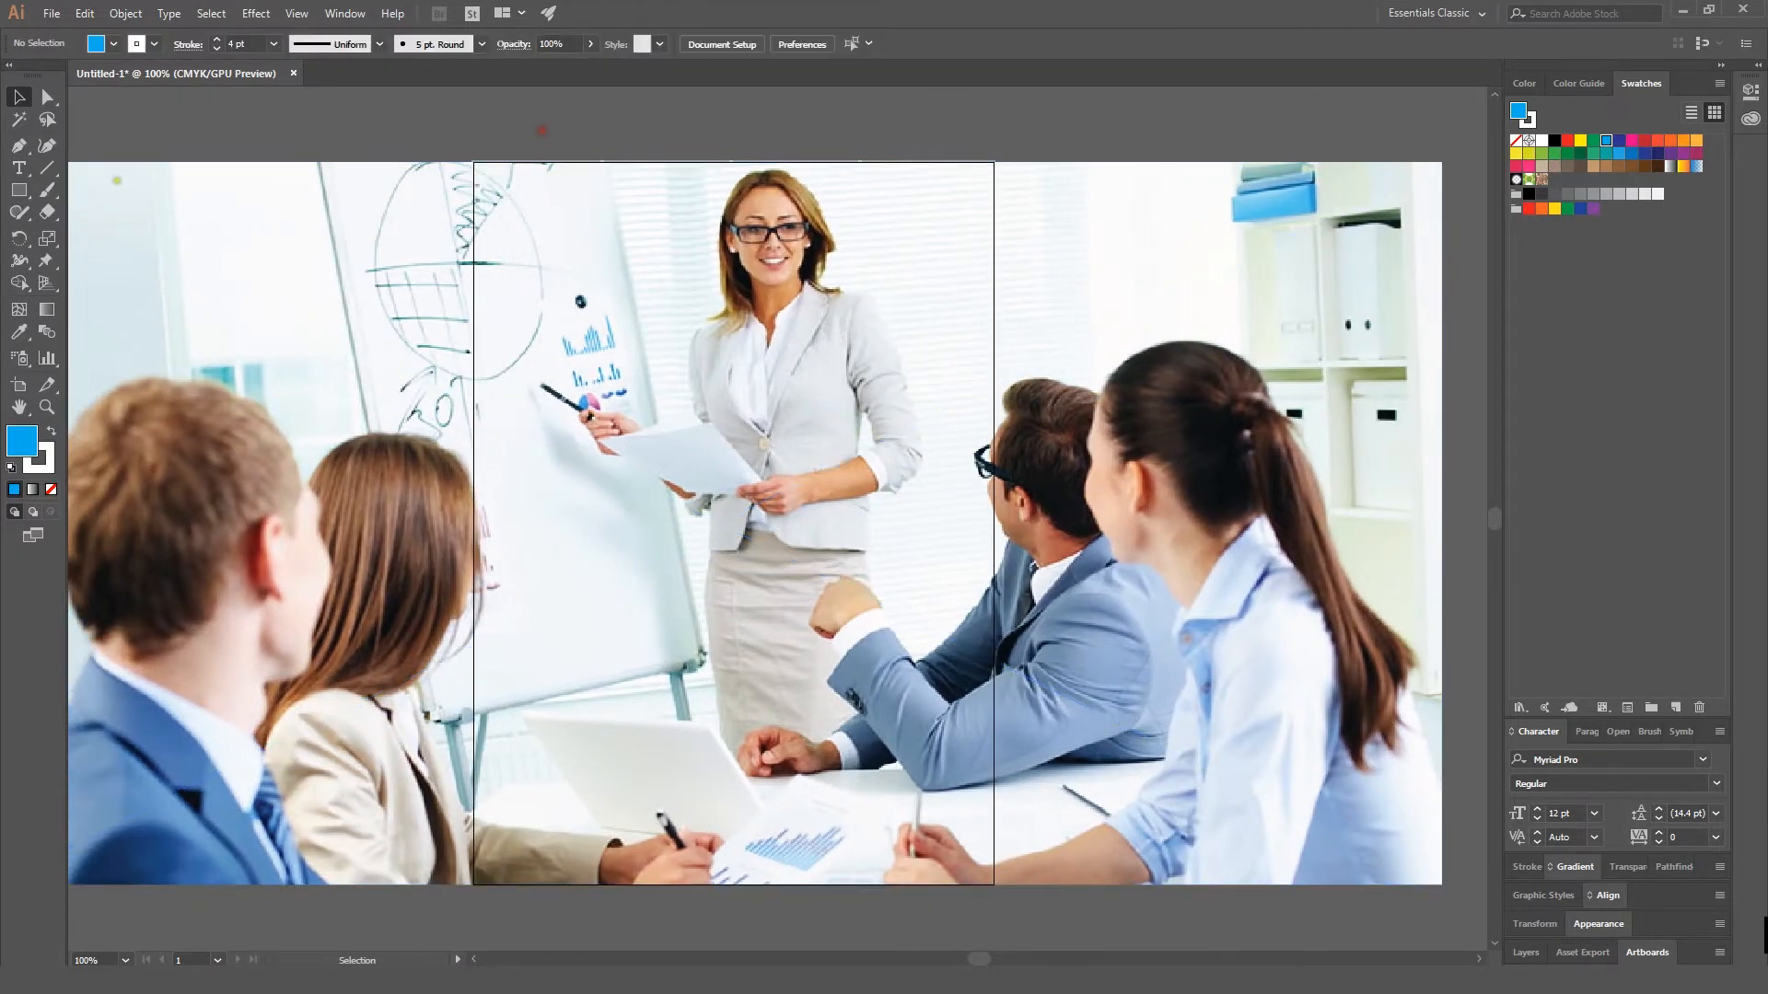
Step: Draw a 565 × 785 pt rectangle over the artboard and use it as a clipping mask for the photo
{"action": "left_click", "coordinate": [19, 191]}
{"action": "mouse_move", "coordinate": [473, 163]}
{"action": "left_mouse_down"}
{"action": "mouse_move", "coordinate": [829, 552]}
{"action": "mouse_move", "coordinate": [992, 886]}
{"action": "left_mouse_up"}
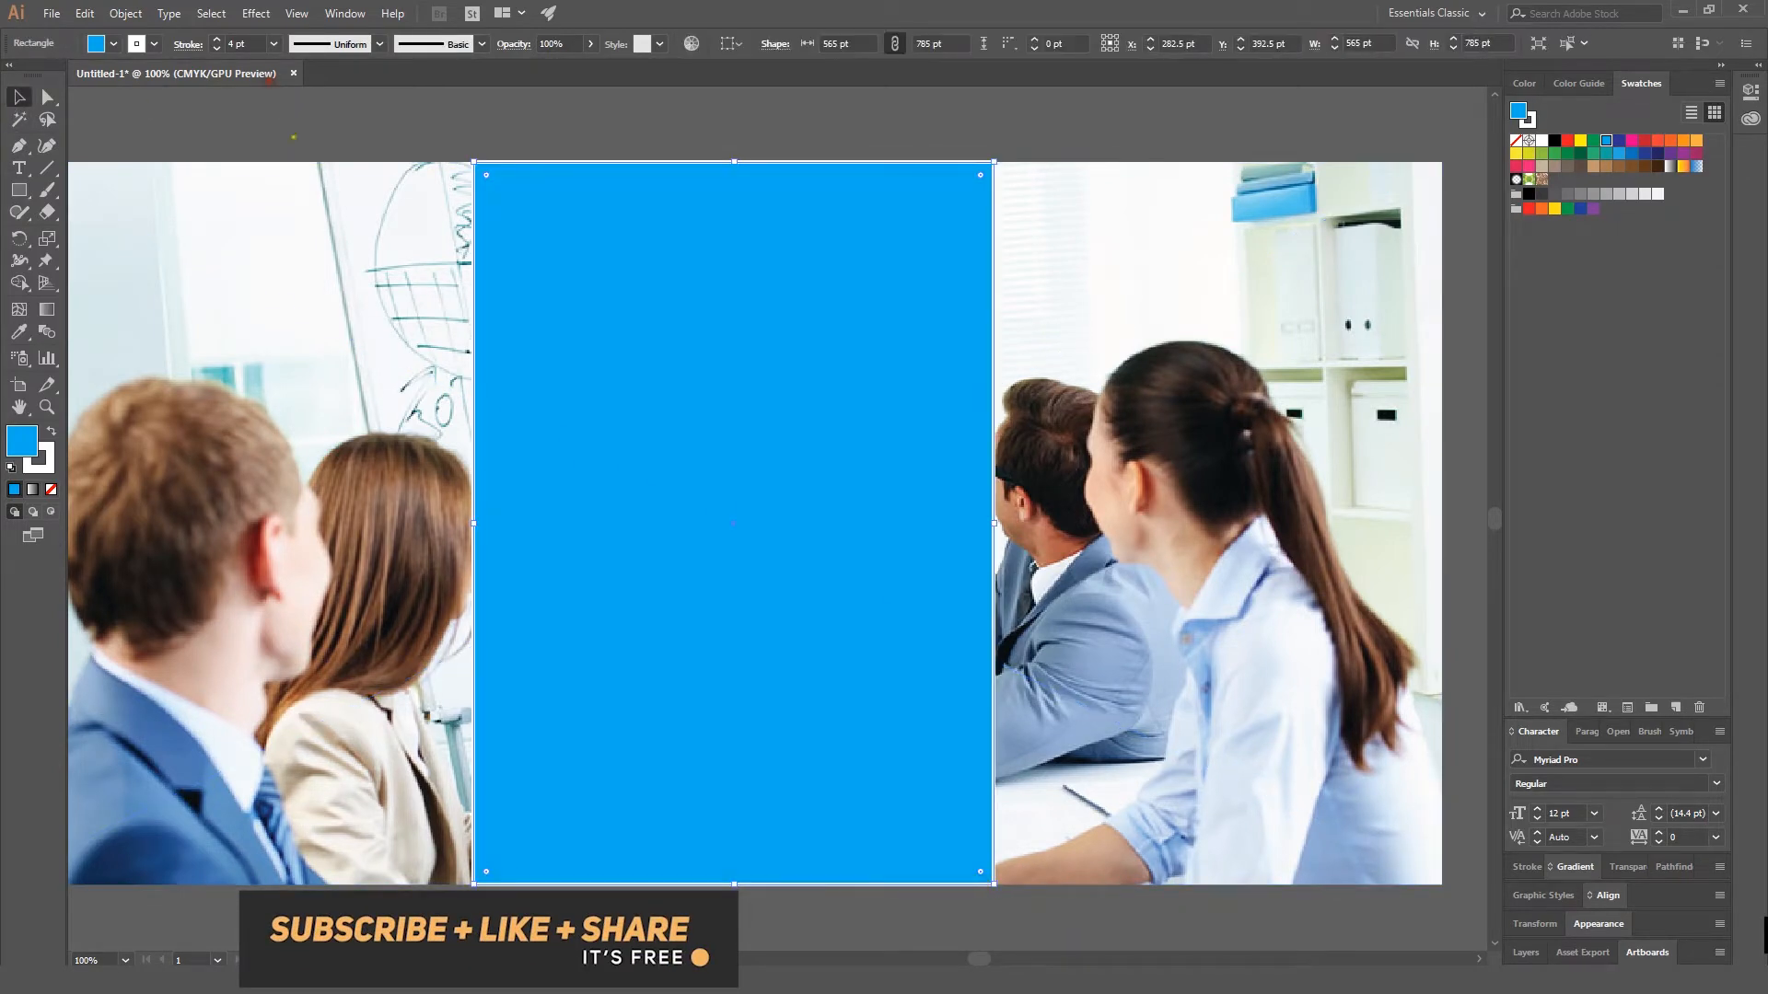
{"action": "key", "text": "ctrl+a"}
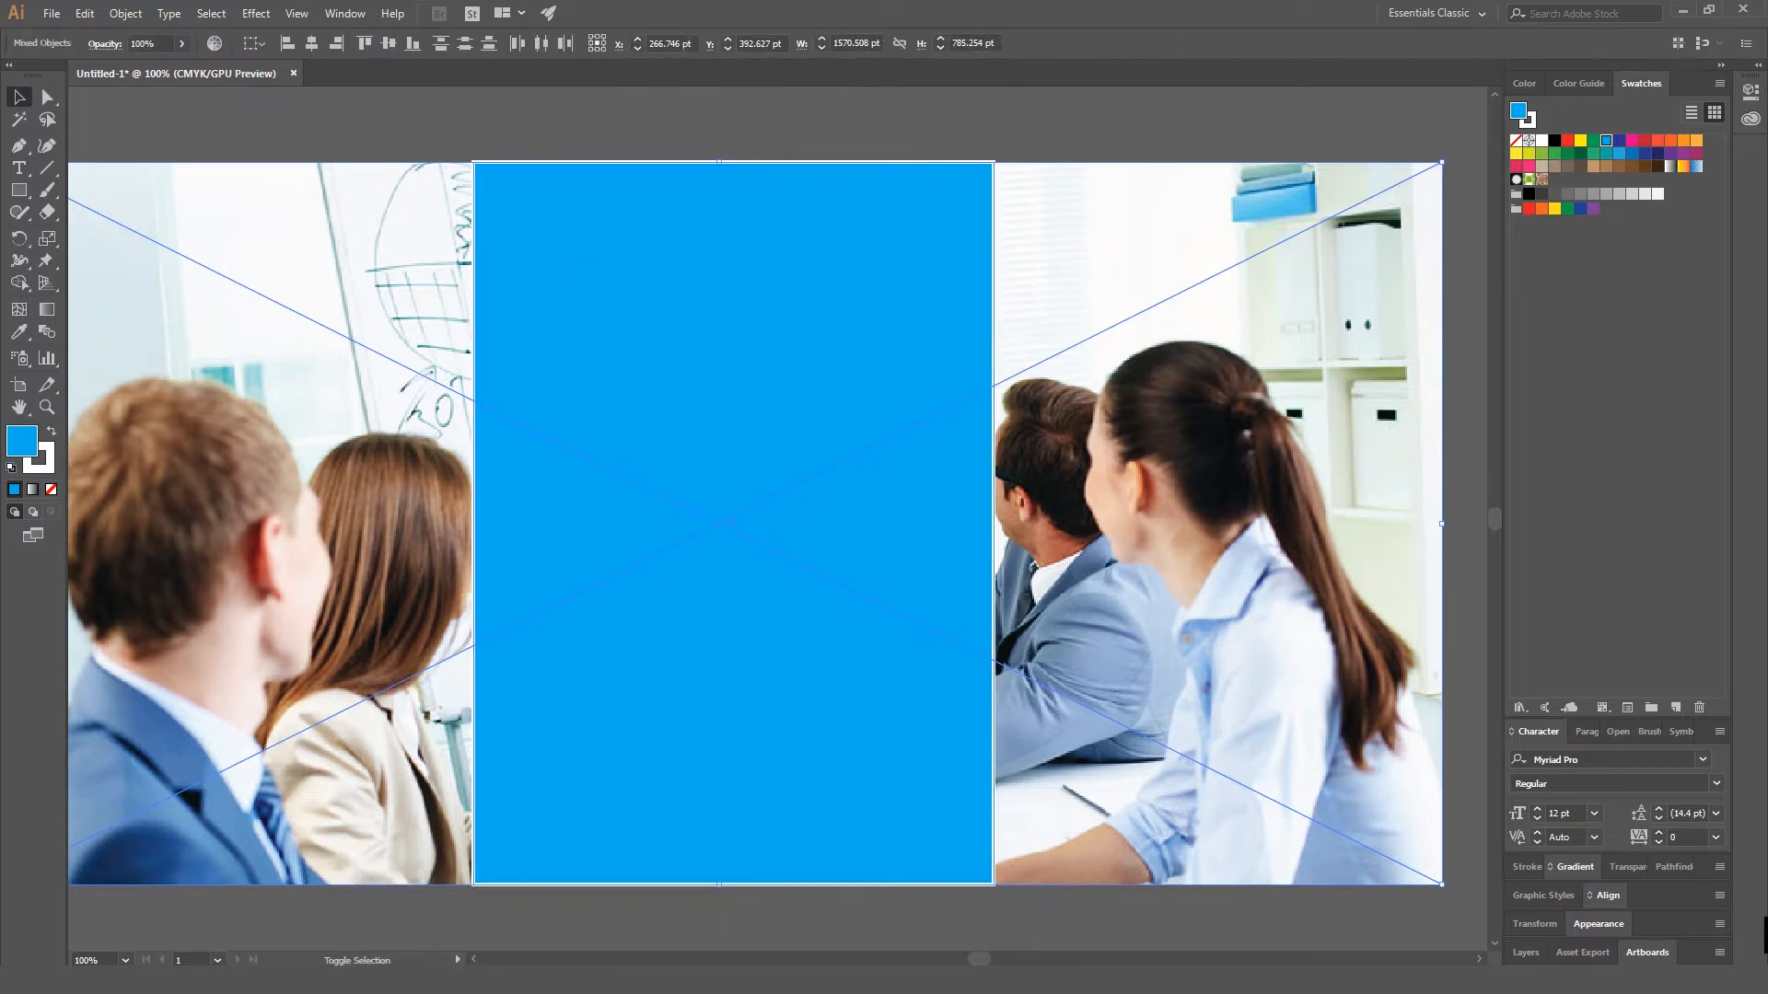
{"action": "right_click", "coordinate": [536, 206]}
{"action": "left_click", "coordinate": [590, 343]}
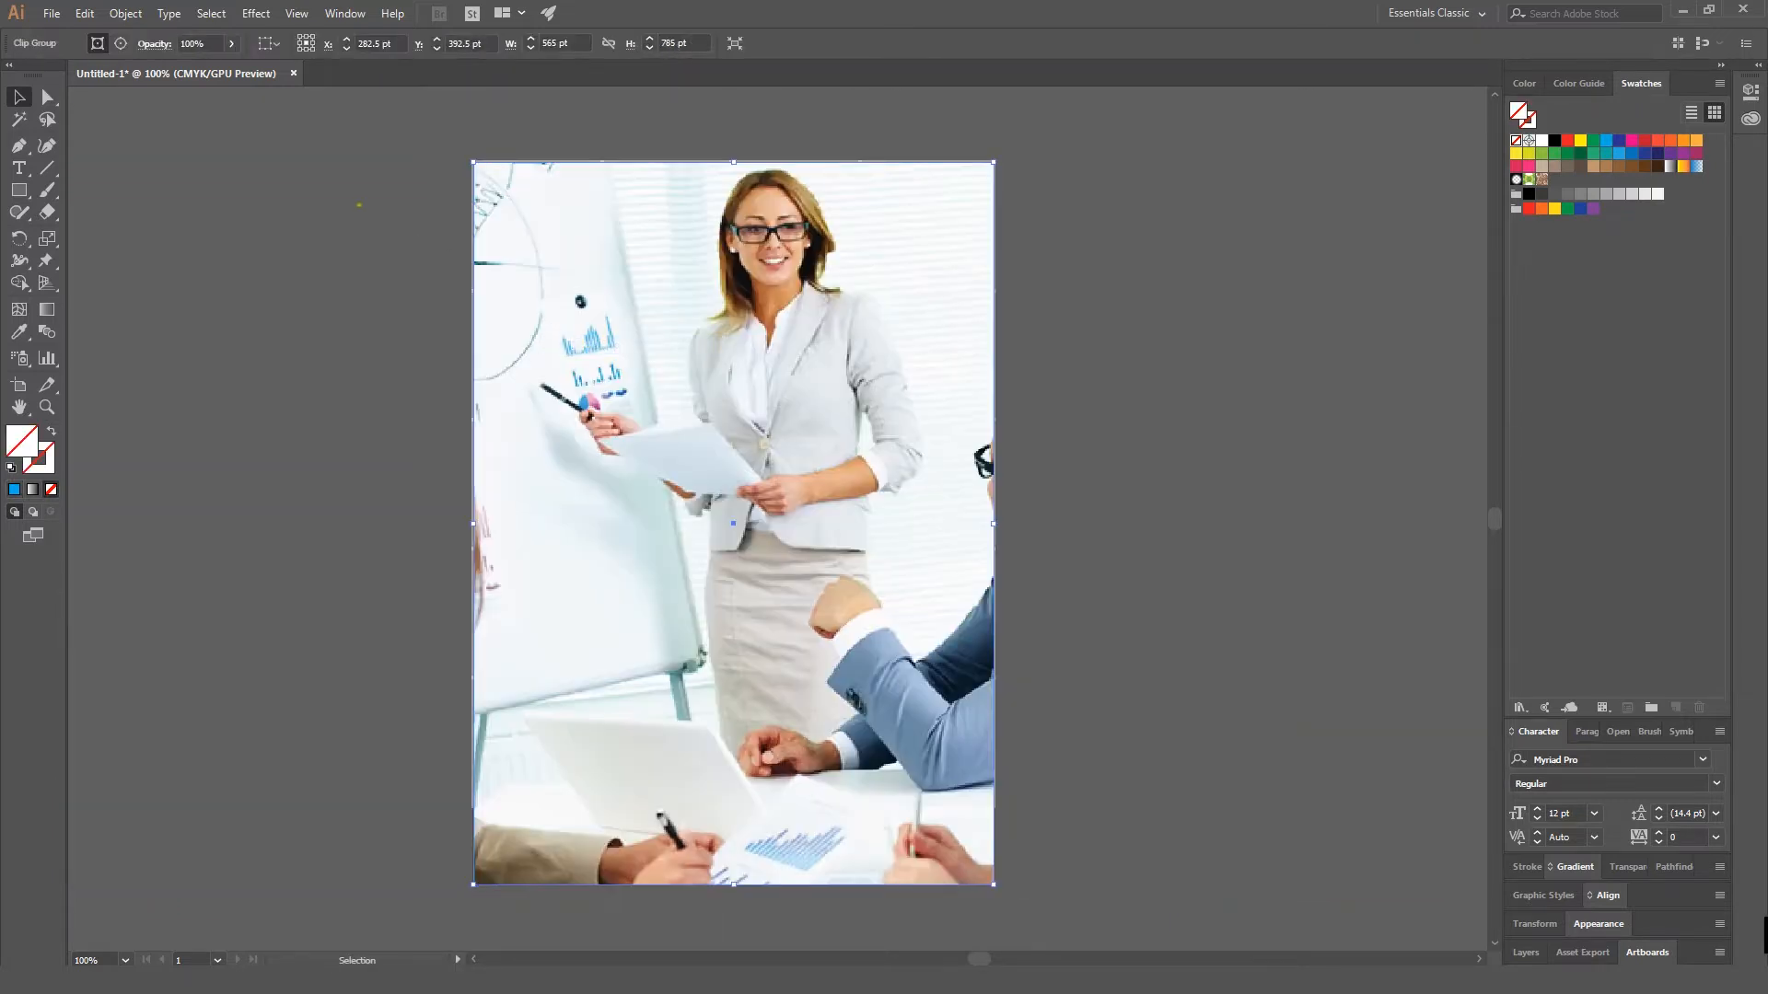
Step: Arrange the clipped photo behind all the grid squares
{"action": "right_click", "coordinate": [616, 317]}
{"action": "mouse_move", "coordinate": [774, 518]}
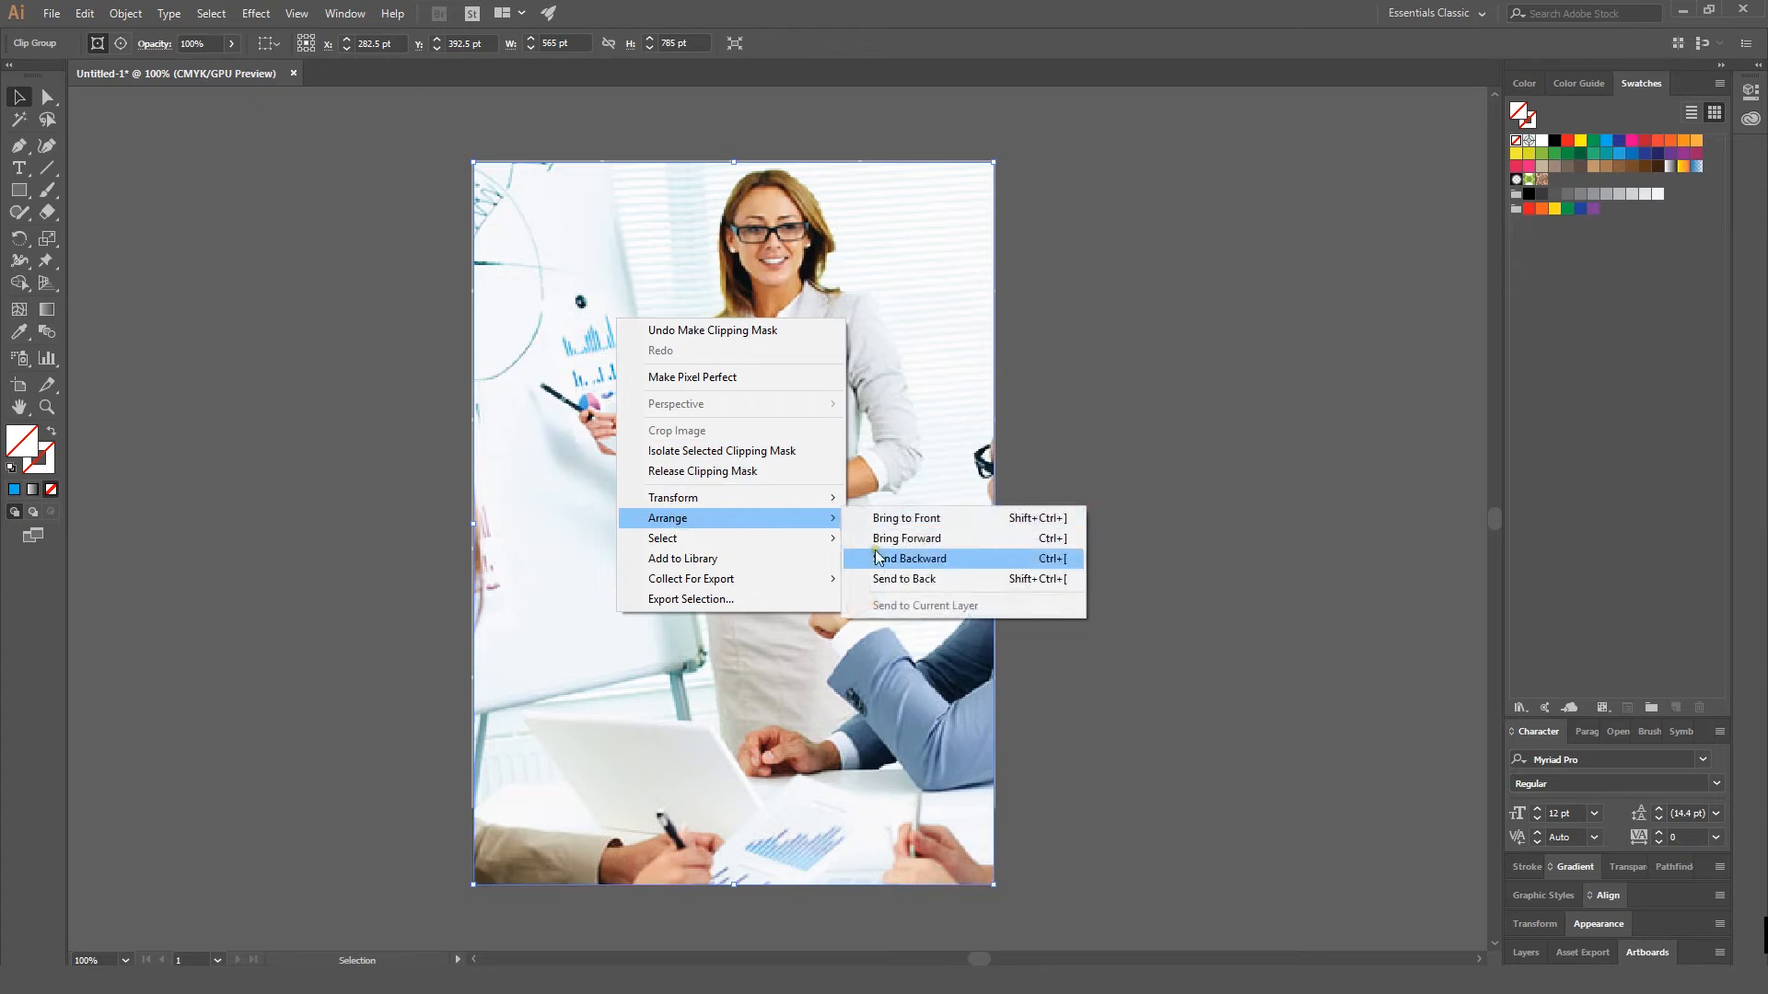
{"action": "left_click", "coordinate": [877, 558]}
{"action": "left_click", "coordinate": [334, 357]}
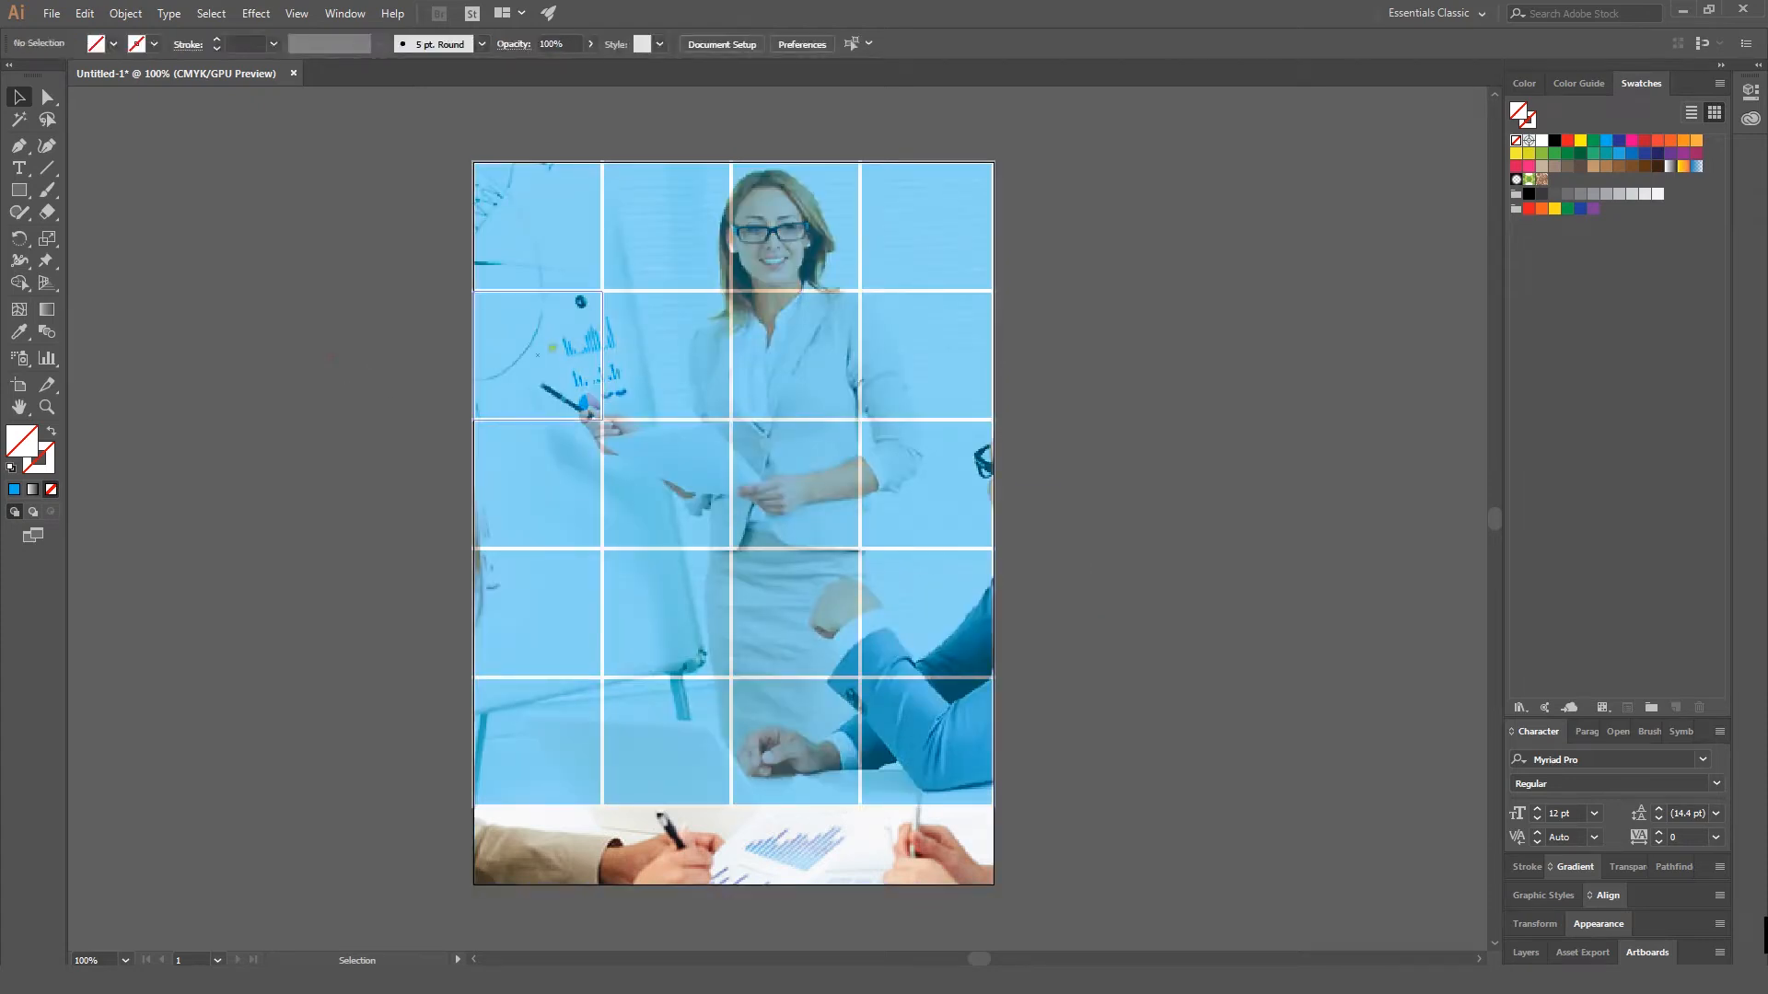
Step: Delete the first two squares in both the second and third grid rows
{"action": "left_click", "coordinate": [553, 348]}
{"action": "key", "text": "Delete"}
{"action": "left_click", "coordinate": [665, 358]}
{"action": "key", "text": "Delete"}
{"action": "left_click", "coordinate": [662, 471]}
{"action": "key", "text": "Delete"}
{"action": "left_click", "coordinate": [551, 488]}
{"action": "key", "text": "Delete"}
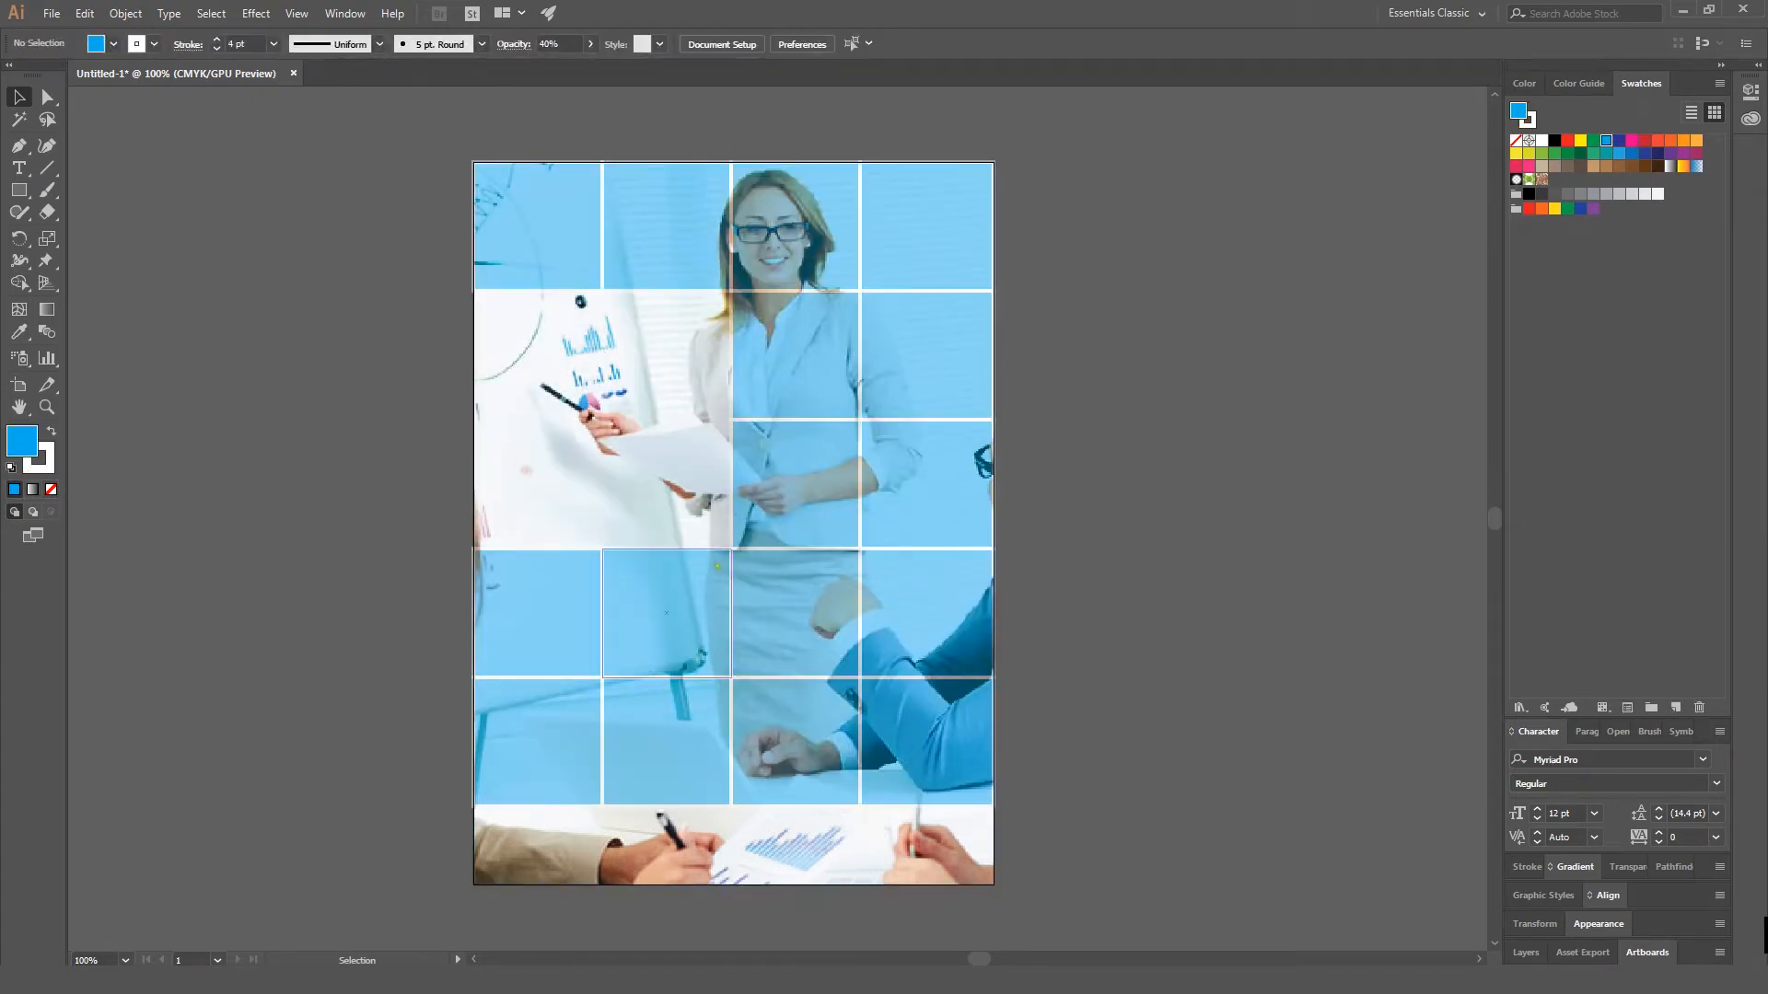
Step: Delete the fourth row's last square and every fifth-row square except the third
{"action": "left_click", "coordinate": [918, 619]}
{"action": "left_click", "coordinate": [561, 687]}
{"action": "key", "text": "Delete"}
{"action": "left_click", "coordinate": [671, 710]}
{"action": "key", "text": "Delete"}
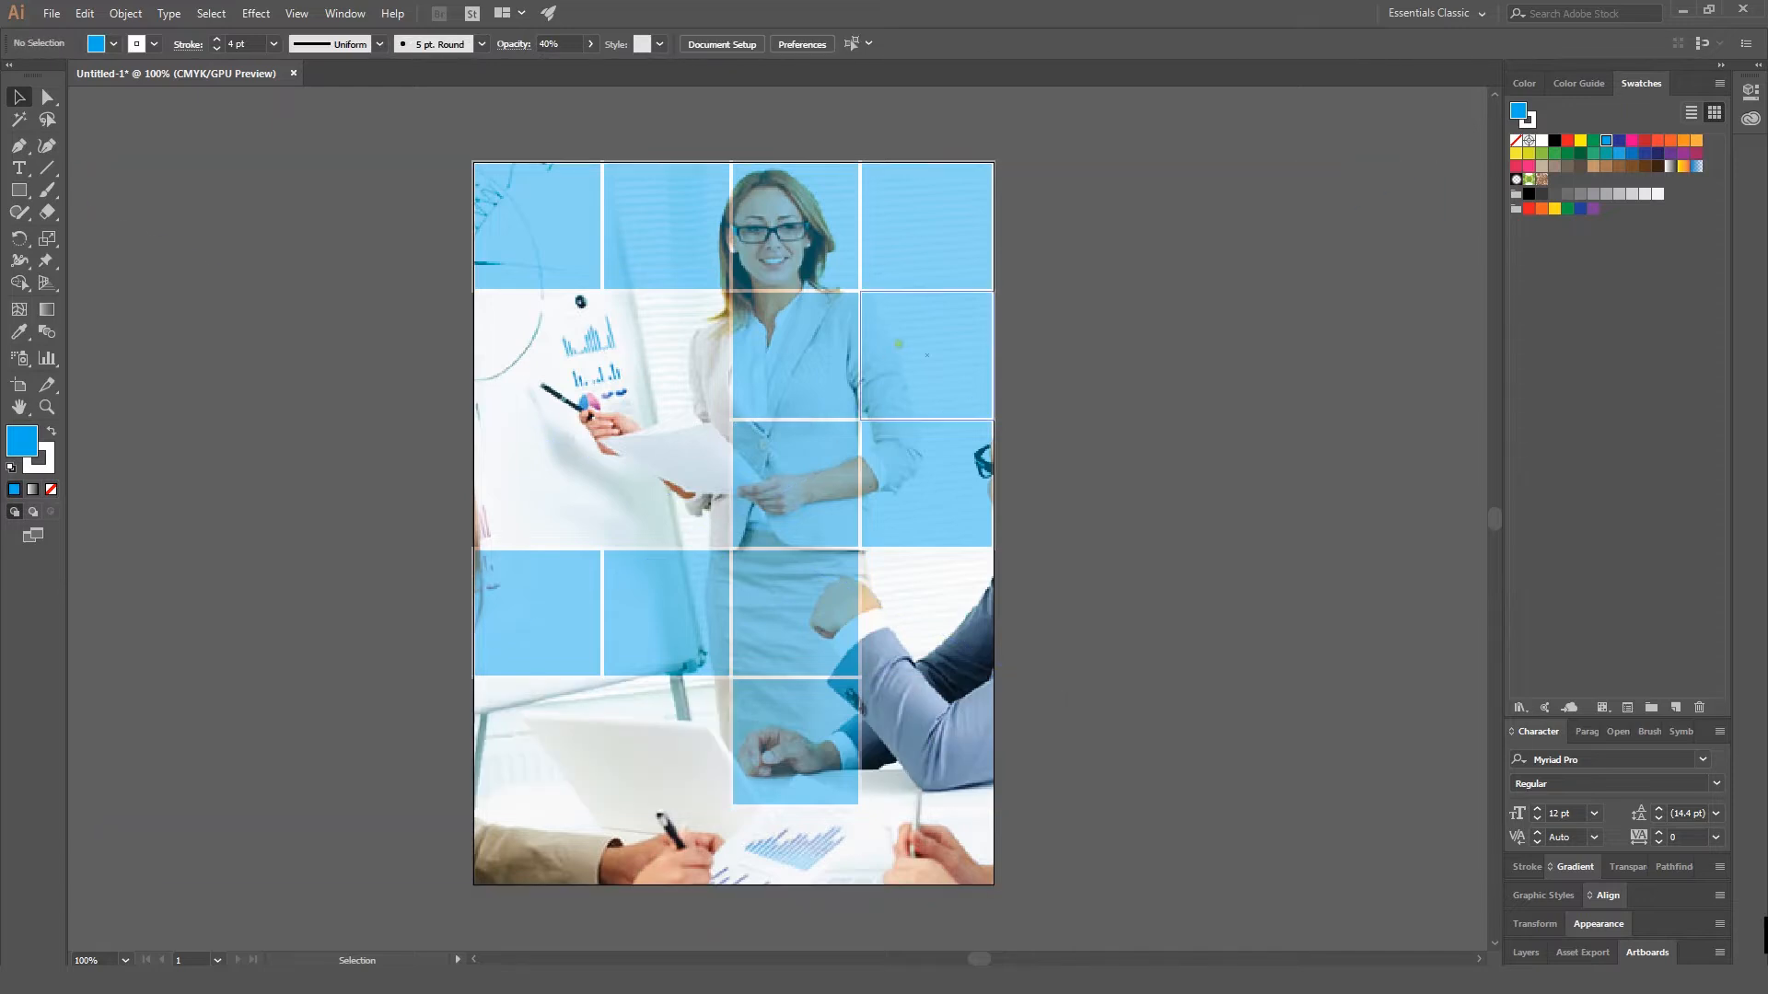
Step: Fill the second square of the top row with white and set its opacity to 100%
{"action": "left_click", "coordinate": [642, 240]}
{"action": "left_click", "coordinate": [113, 43]}
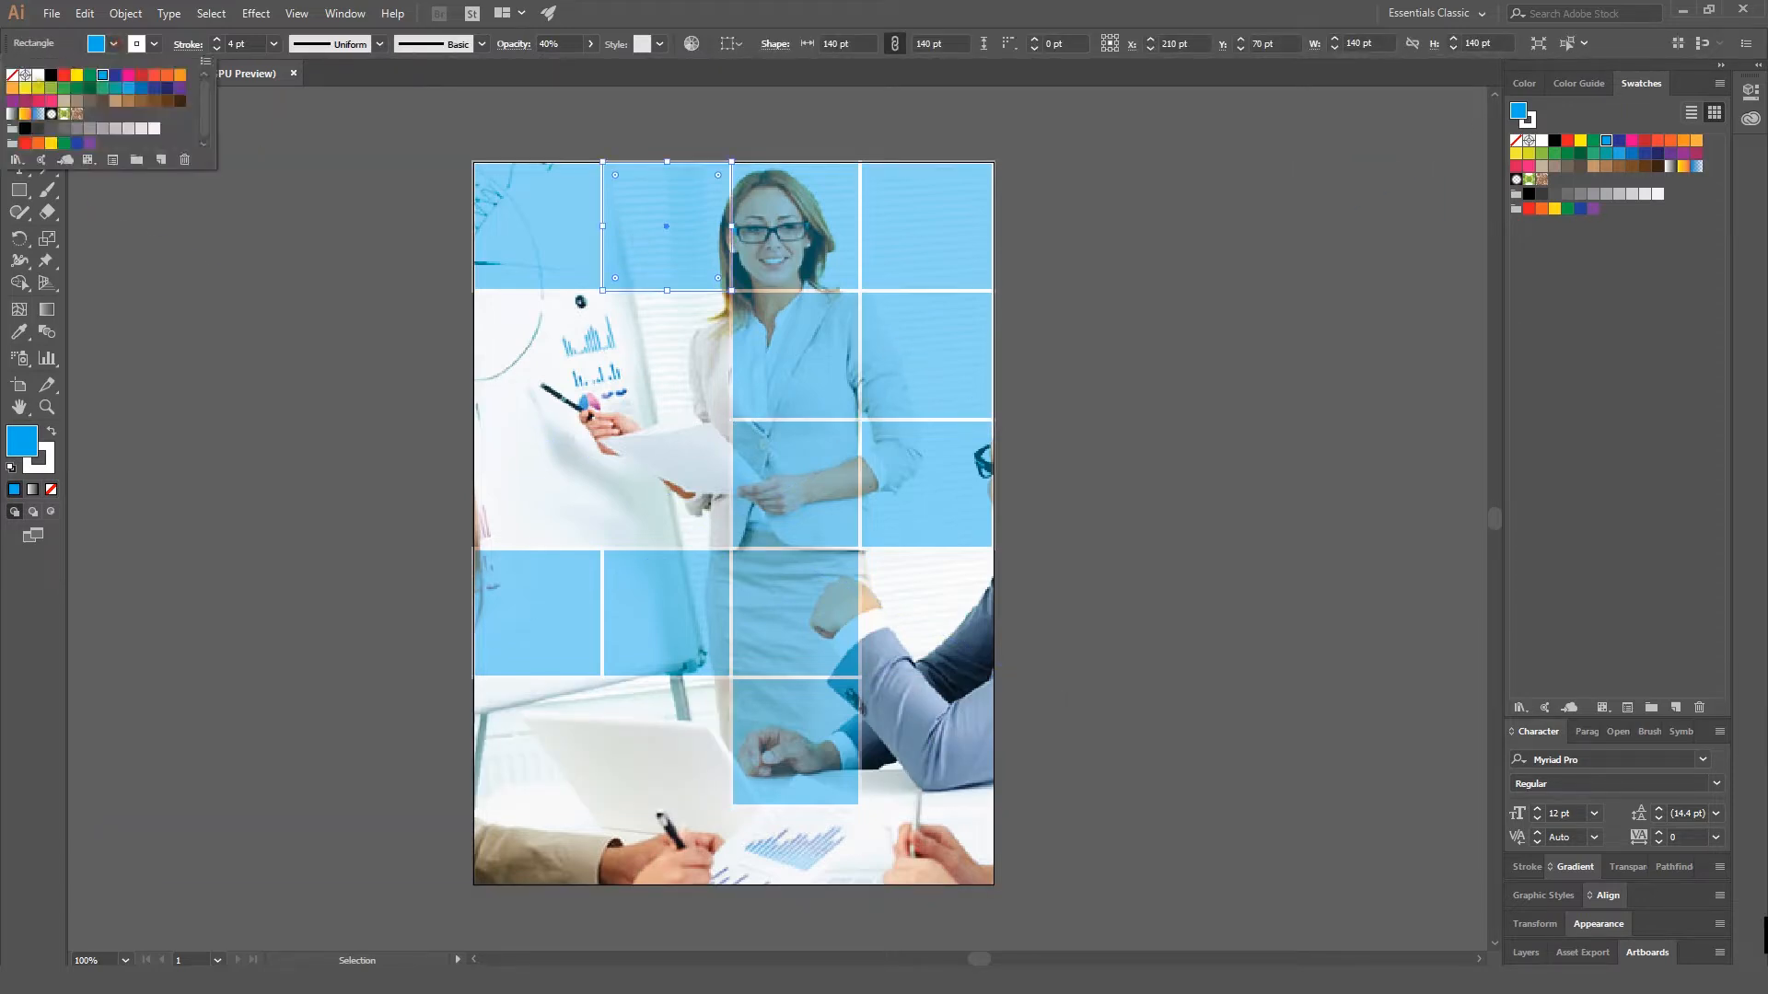
{"action": "left_click", "coordinate": [38, 75]}
{"action": "left_click", "coordinate": [592, 44]}
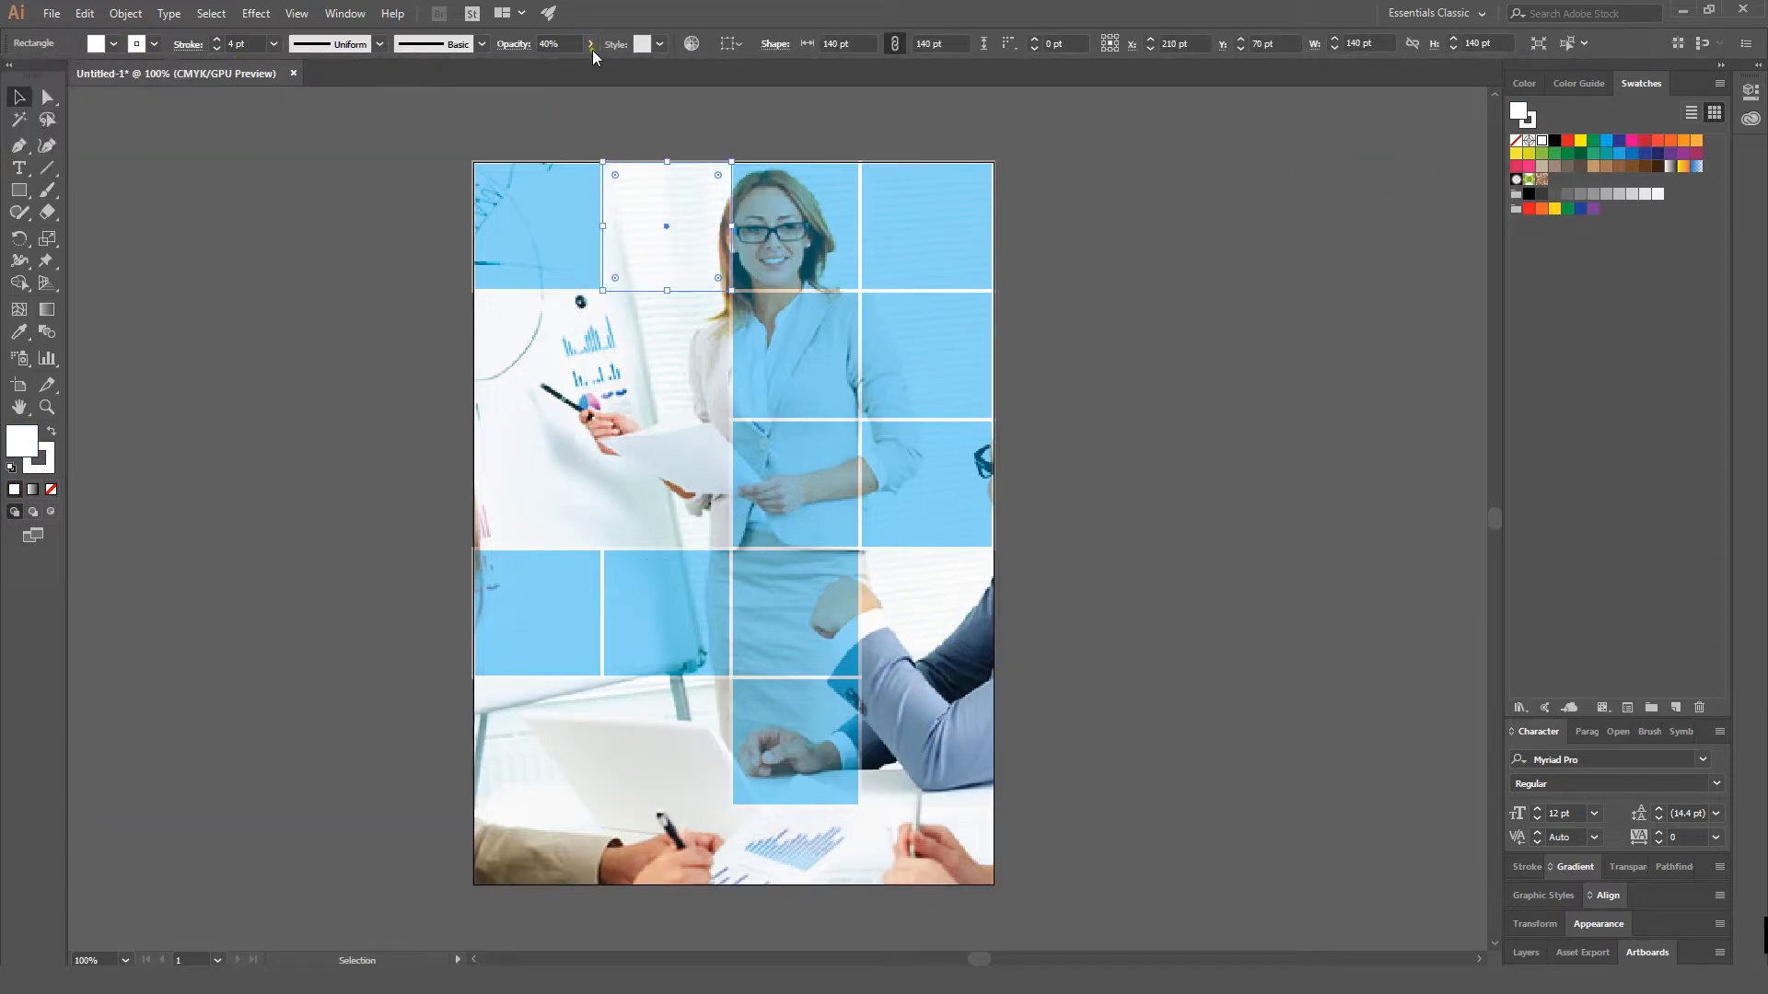
{"action": "left_click", "coordinate": [584, 66]}
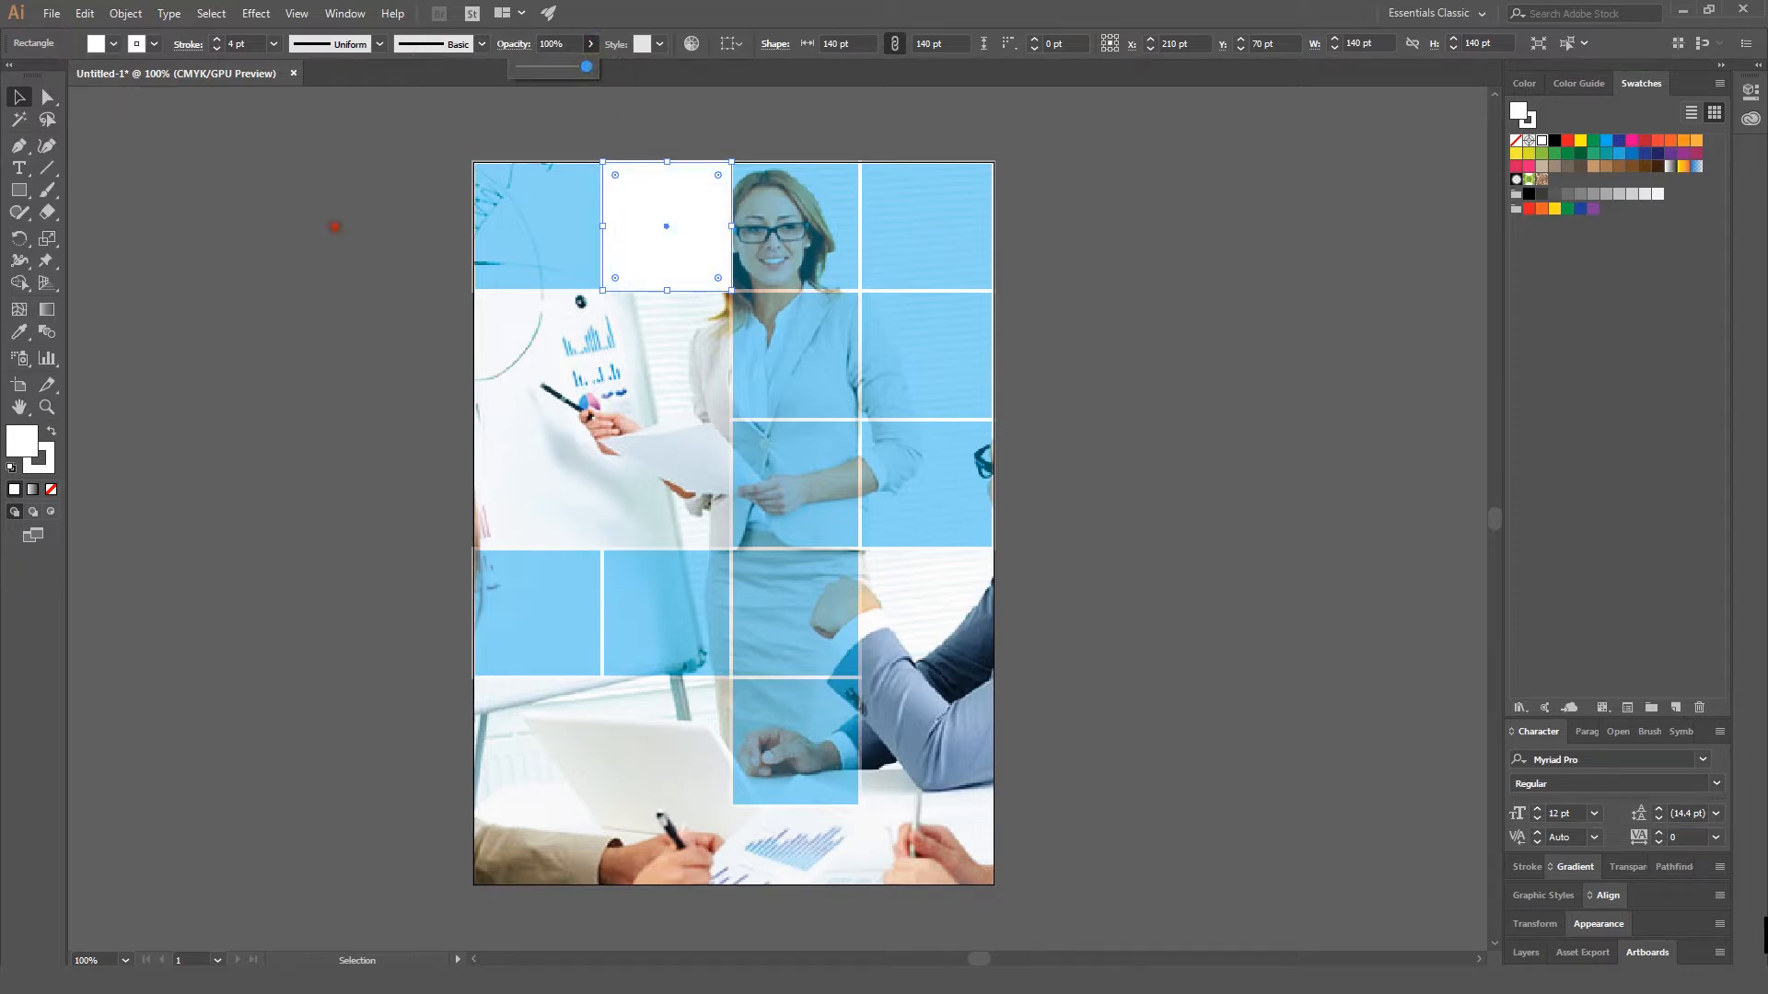
Step: Fill the first square of the top row with light orange
{"action": "left_click", "coordinate": [520, 216]}
{"action": "left_click", "coordinate": [114, 43]}
{"action": "left_click", "coordinate": [166, 75]}
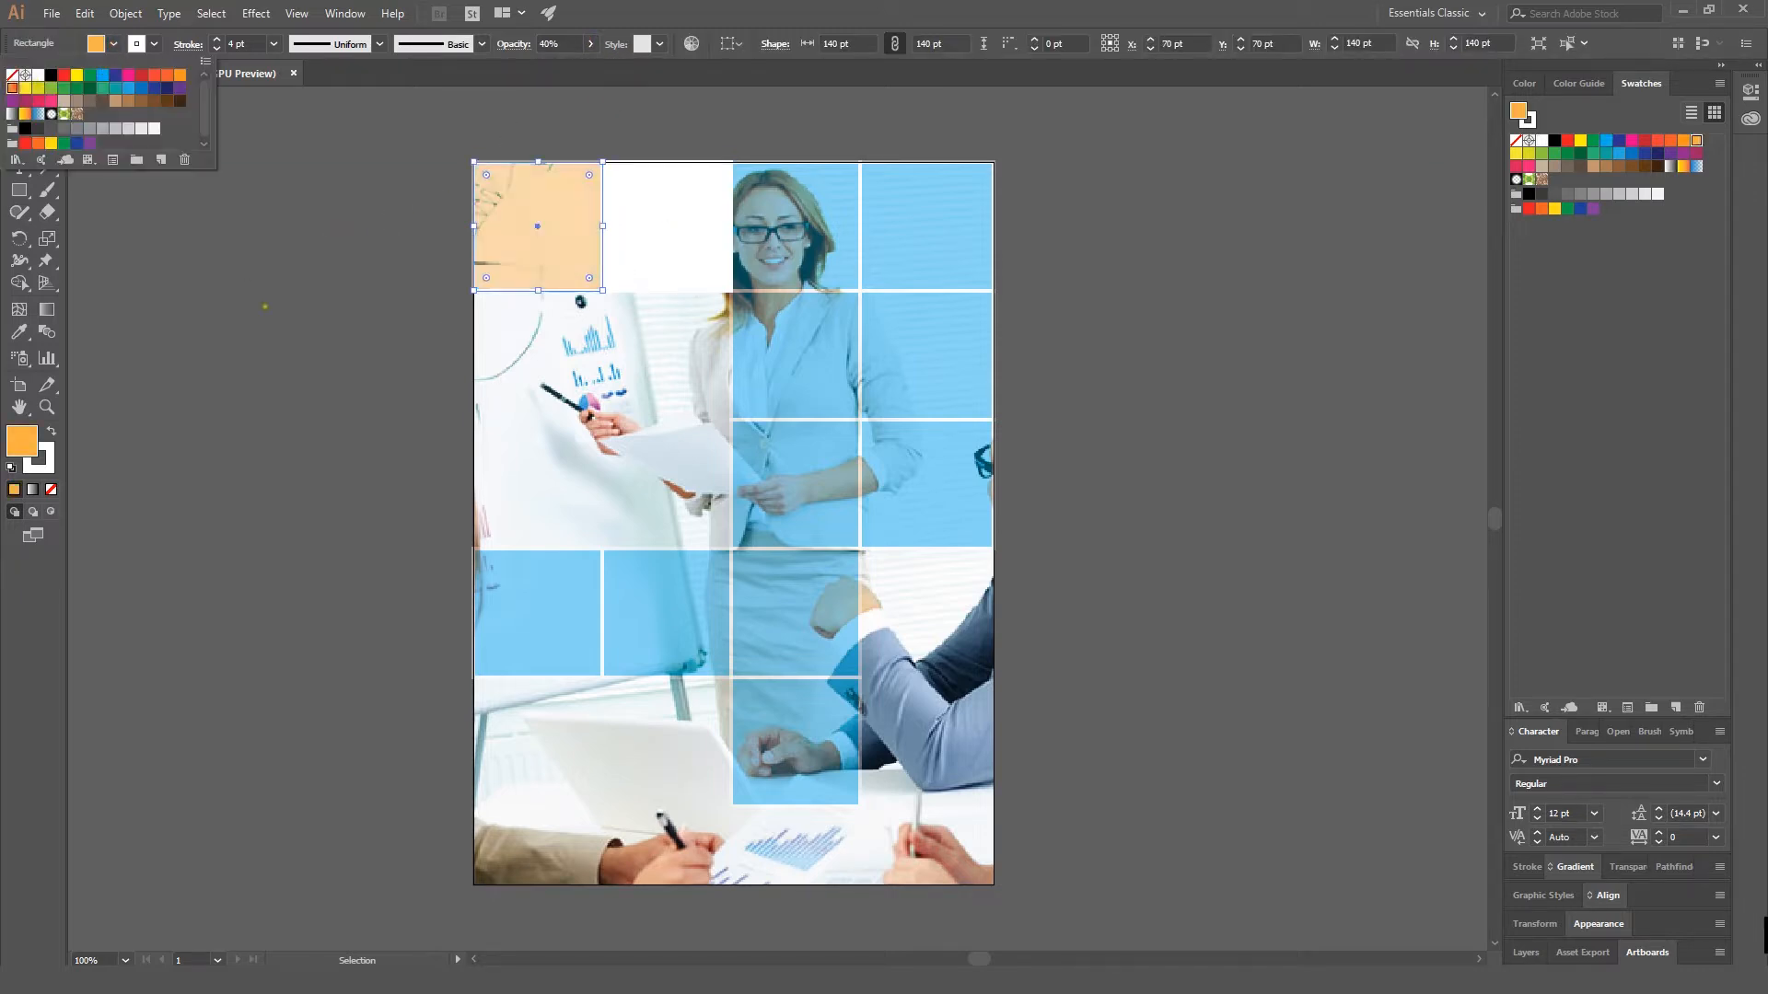
Step: Fill the last square of the top row with green
{"action": "left_click", "coordinate": [268, 312]}
{"action": "left_click", "coordinate": [948, 239]}
{"action": "left_click", "coordinate": [114, 44]}
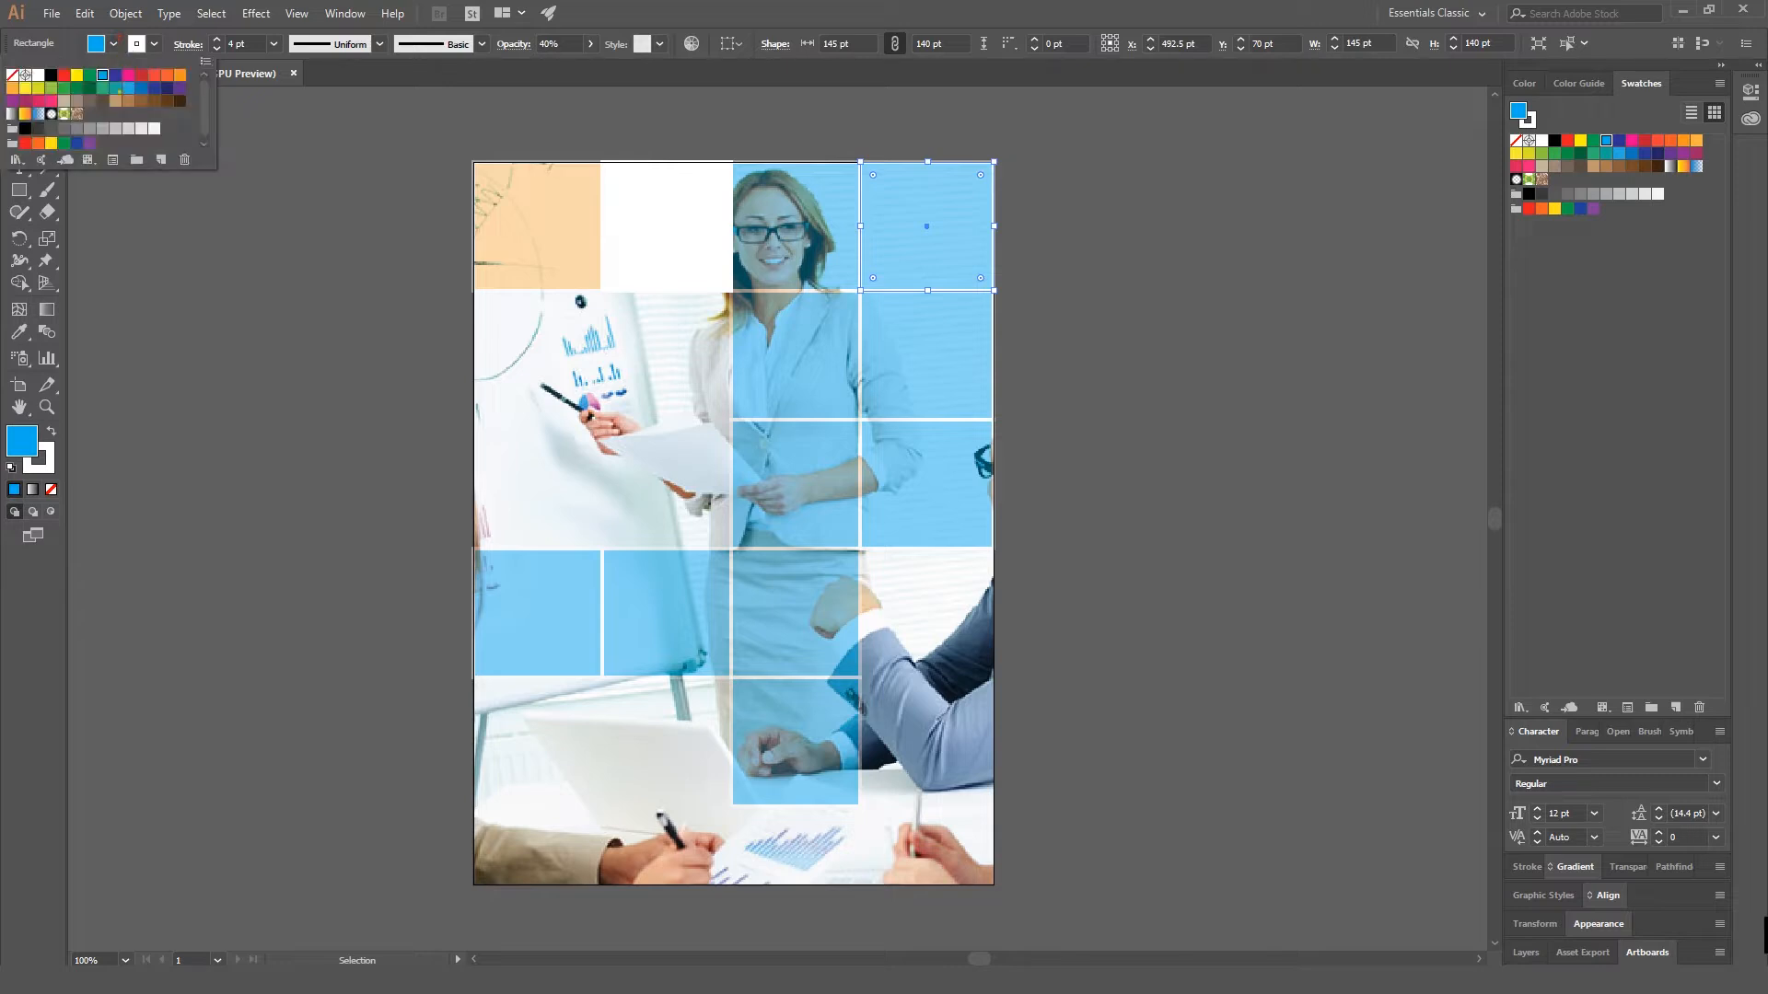
{"action": "left_click", "coordinate": [87, 74]}
{"action": "left_click", "coordinate": [180, 217]}
Step: Fill the third square of the third grid row with orange
{"action": "left_click", "coordinate": [797, 488]}
{"action": "left_click", "coordinate": [114, 44]}
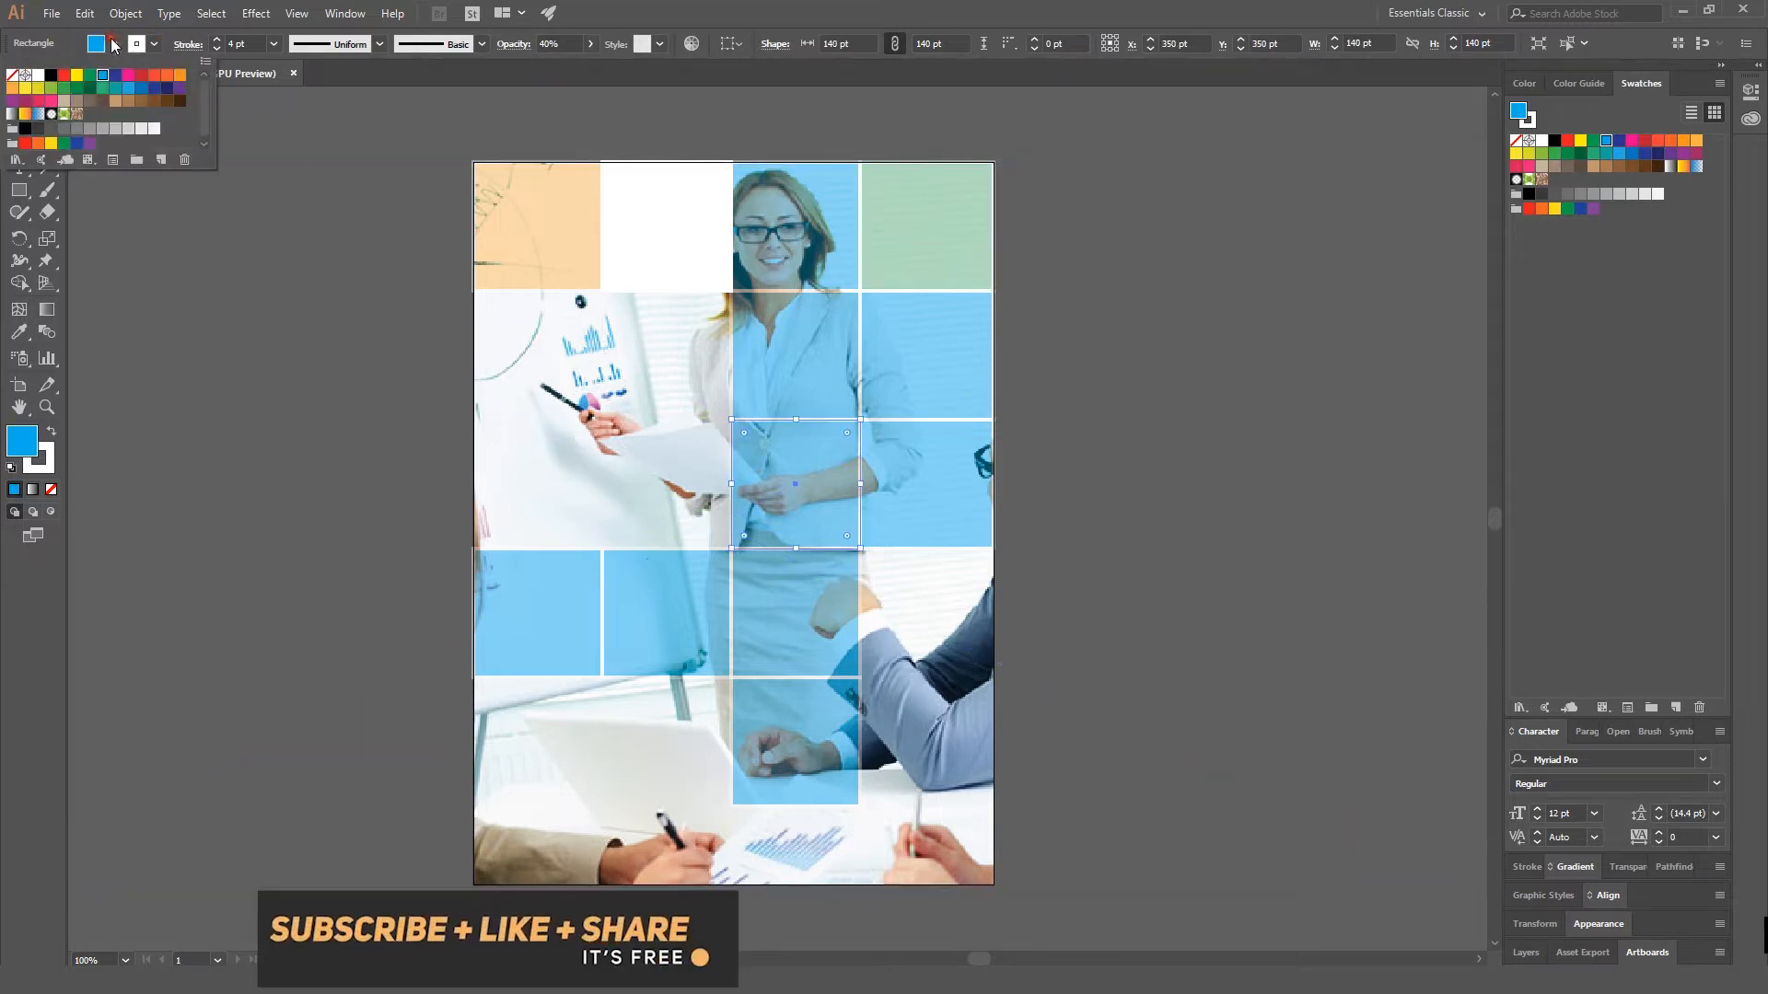
{"action": "left_click", "coordinate": [38, 143]}
{"action": "left_click", "coordinate": [262, 327]}
{"action": "left_click", "coordinate": [253, 295]}
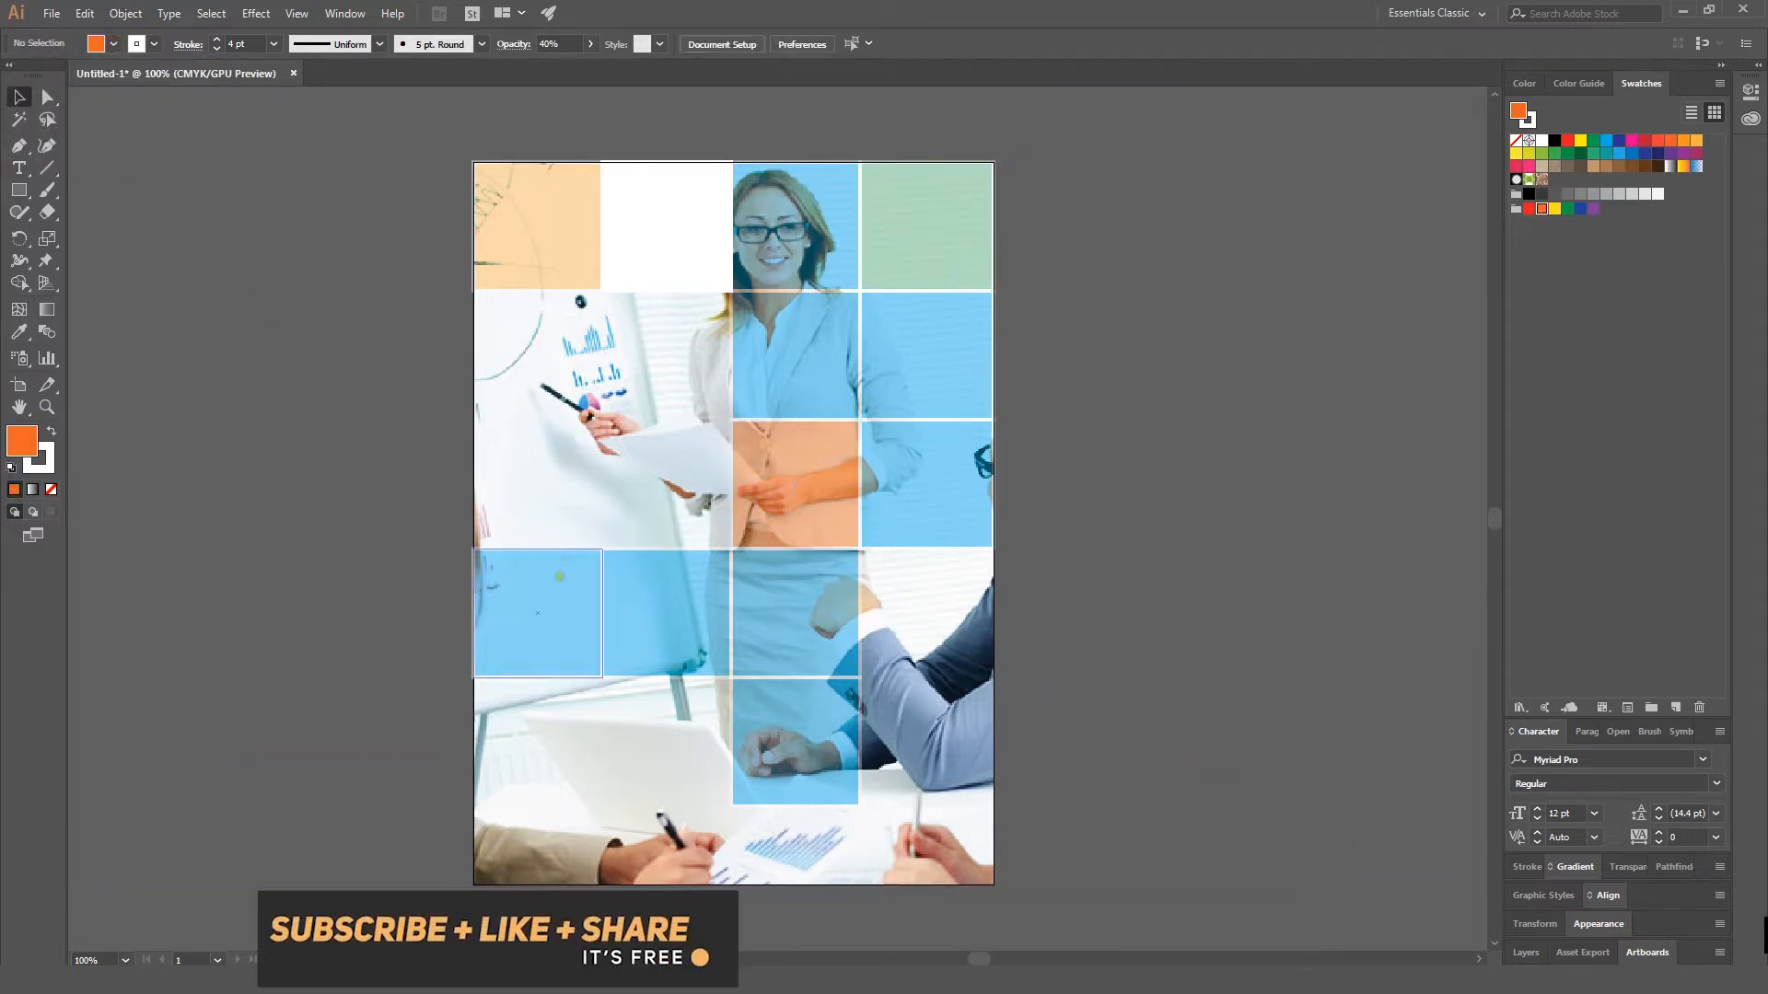
Step: Fill the first square of the fourth grid row with red
{"action": "left_click", "coordinate": [559, 581]}
{"action": "left_click", "coordinate": [114, 44]}
{"action": "left_click", "coordinate": [26, 143]}
{"action": "left_click", "coordinate": [276, 479]}
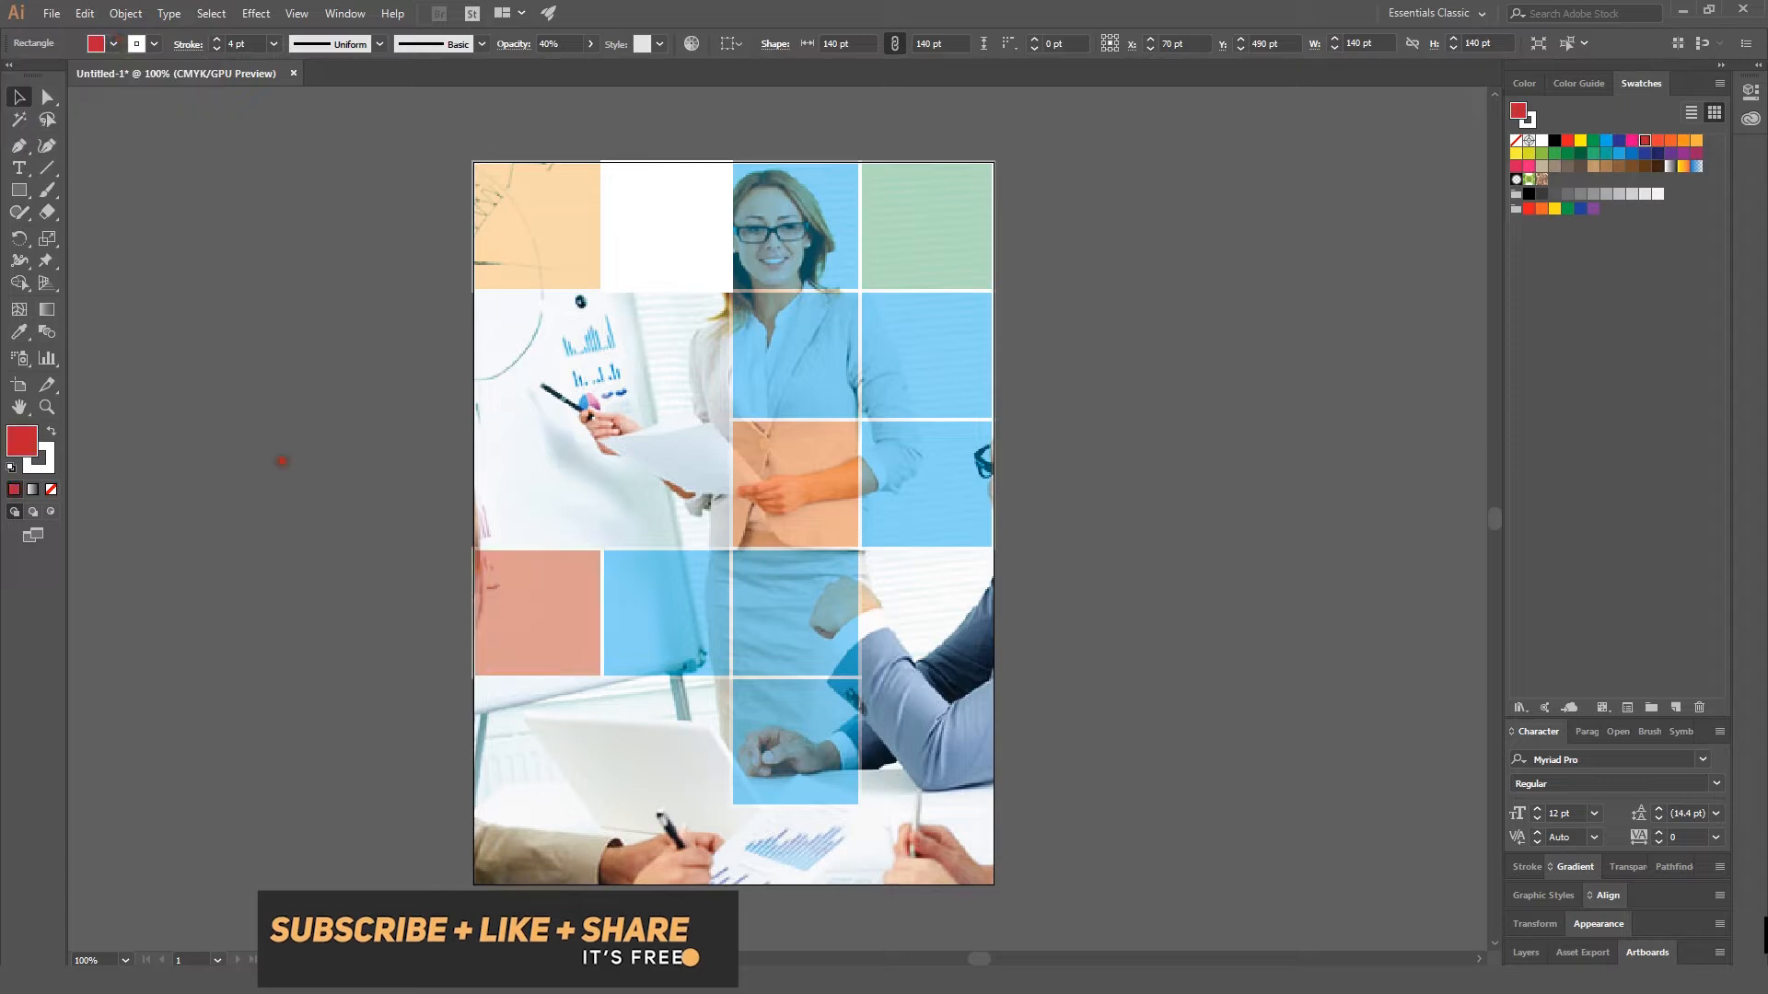
Step: Fill the third square of the fourth grid row with dark green
{"action": "left_click", "coordinate": [796, 626]}
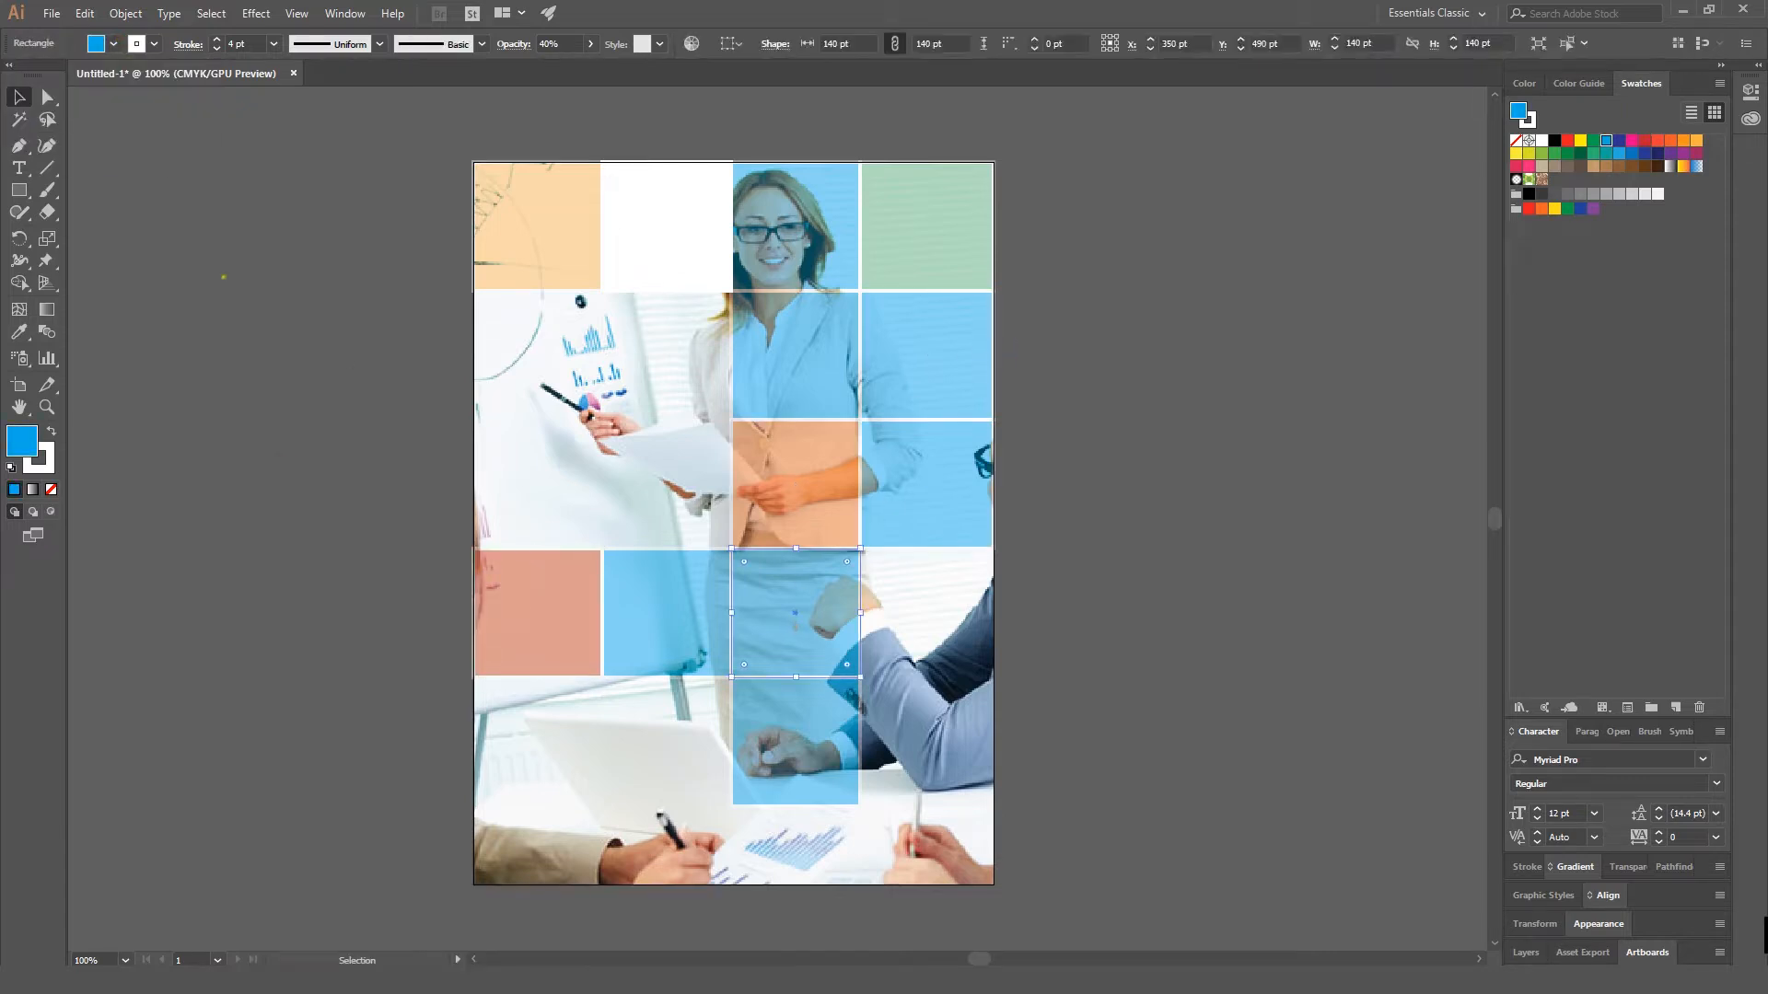
{"action": "left_click", "coordinate": [112, 46]}
{"action": "left_click", "coordinate": [77, 87]}
{"action": "left_click", "coordinate": [254, 395]}
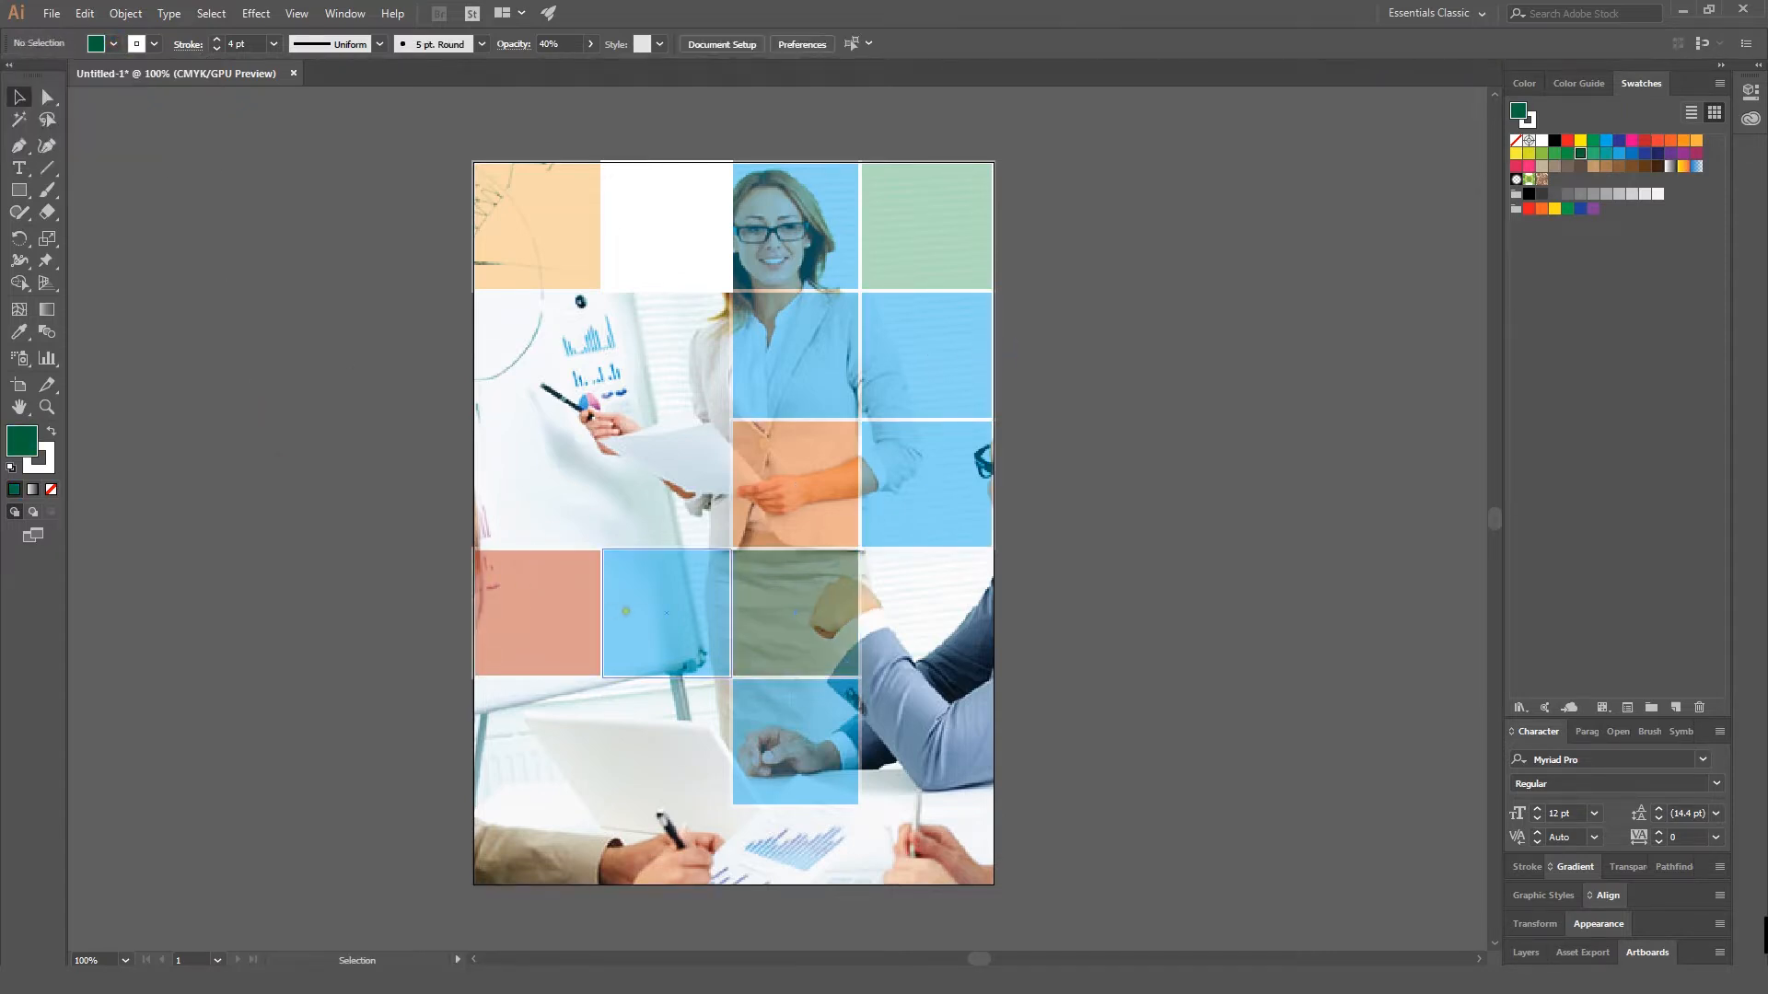
Step: Fill the last square of the second grid row with pink
{"action": "left_click", "coordinate": [920, 362]}
{"action": "left_click", "coordinate": [114, 44]}
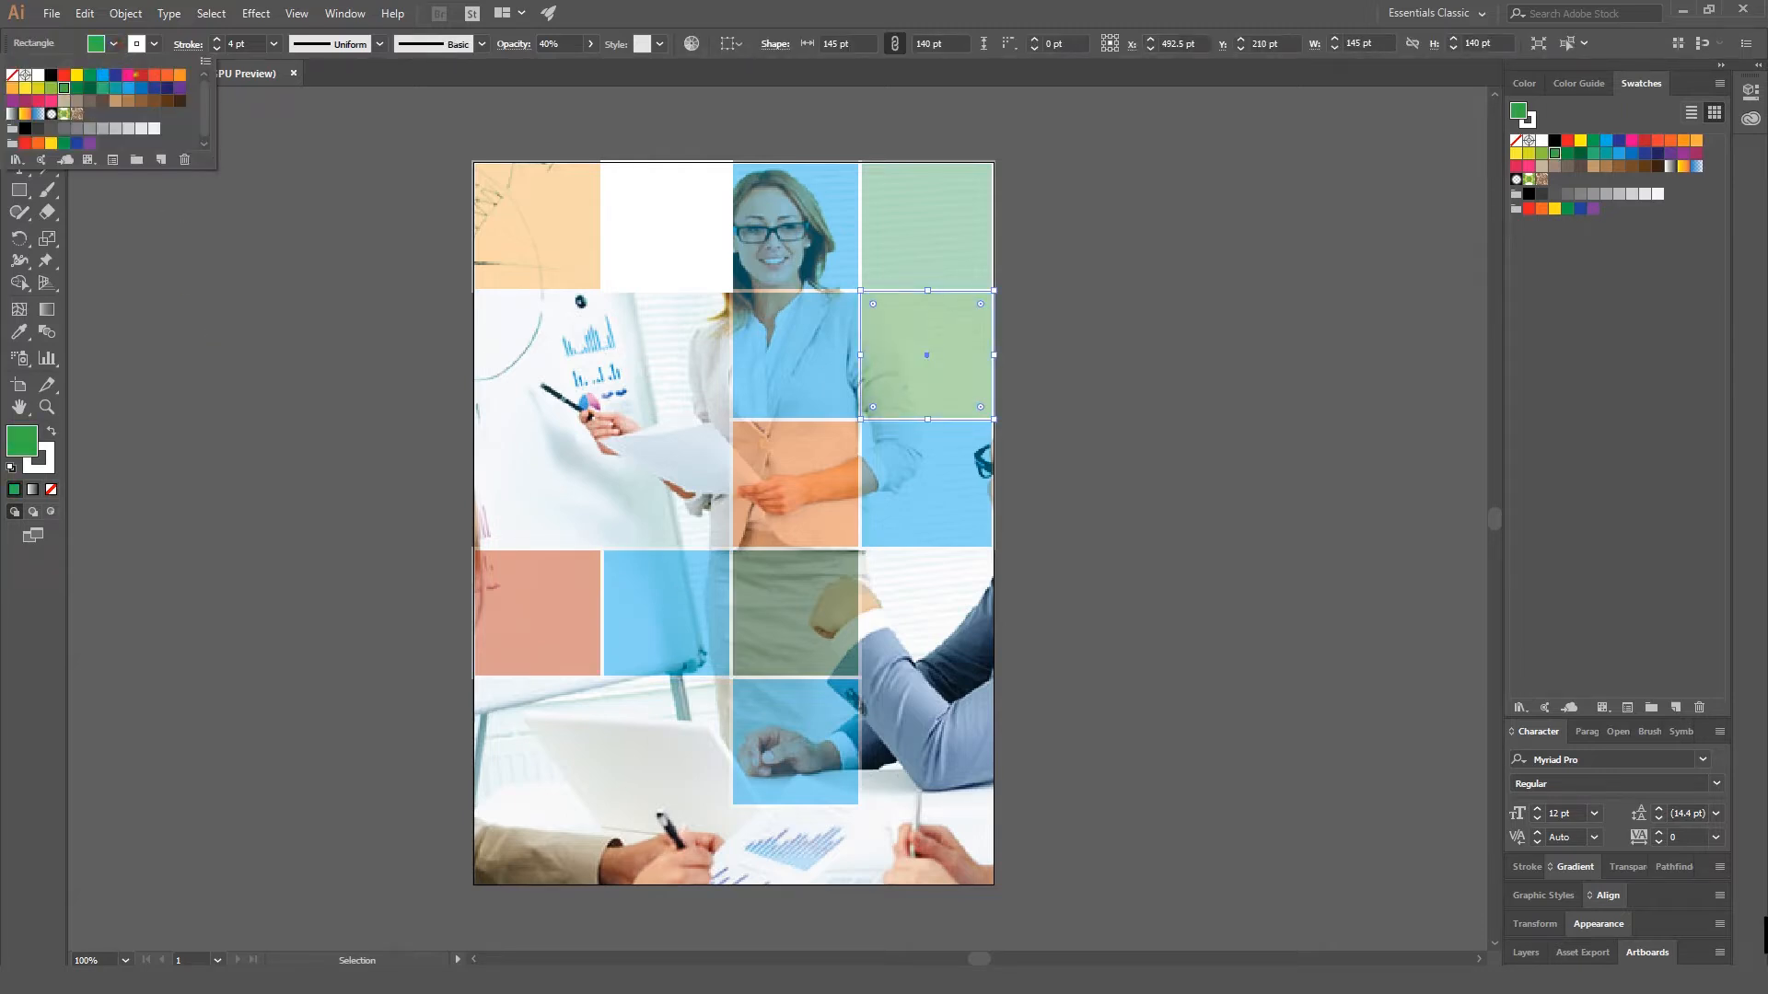
{"action": "left_click", "coordinate": [128, 75]}
{"action": "left_click", "coordinate": [212, 367]}
{"action": "left_click", "coordinate": [224, 387]}
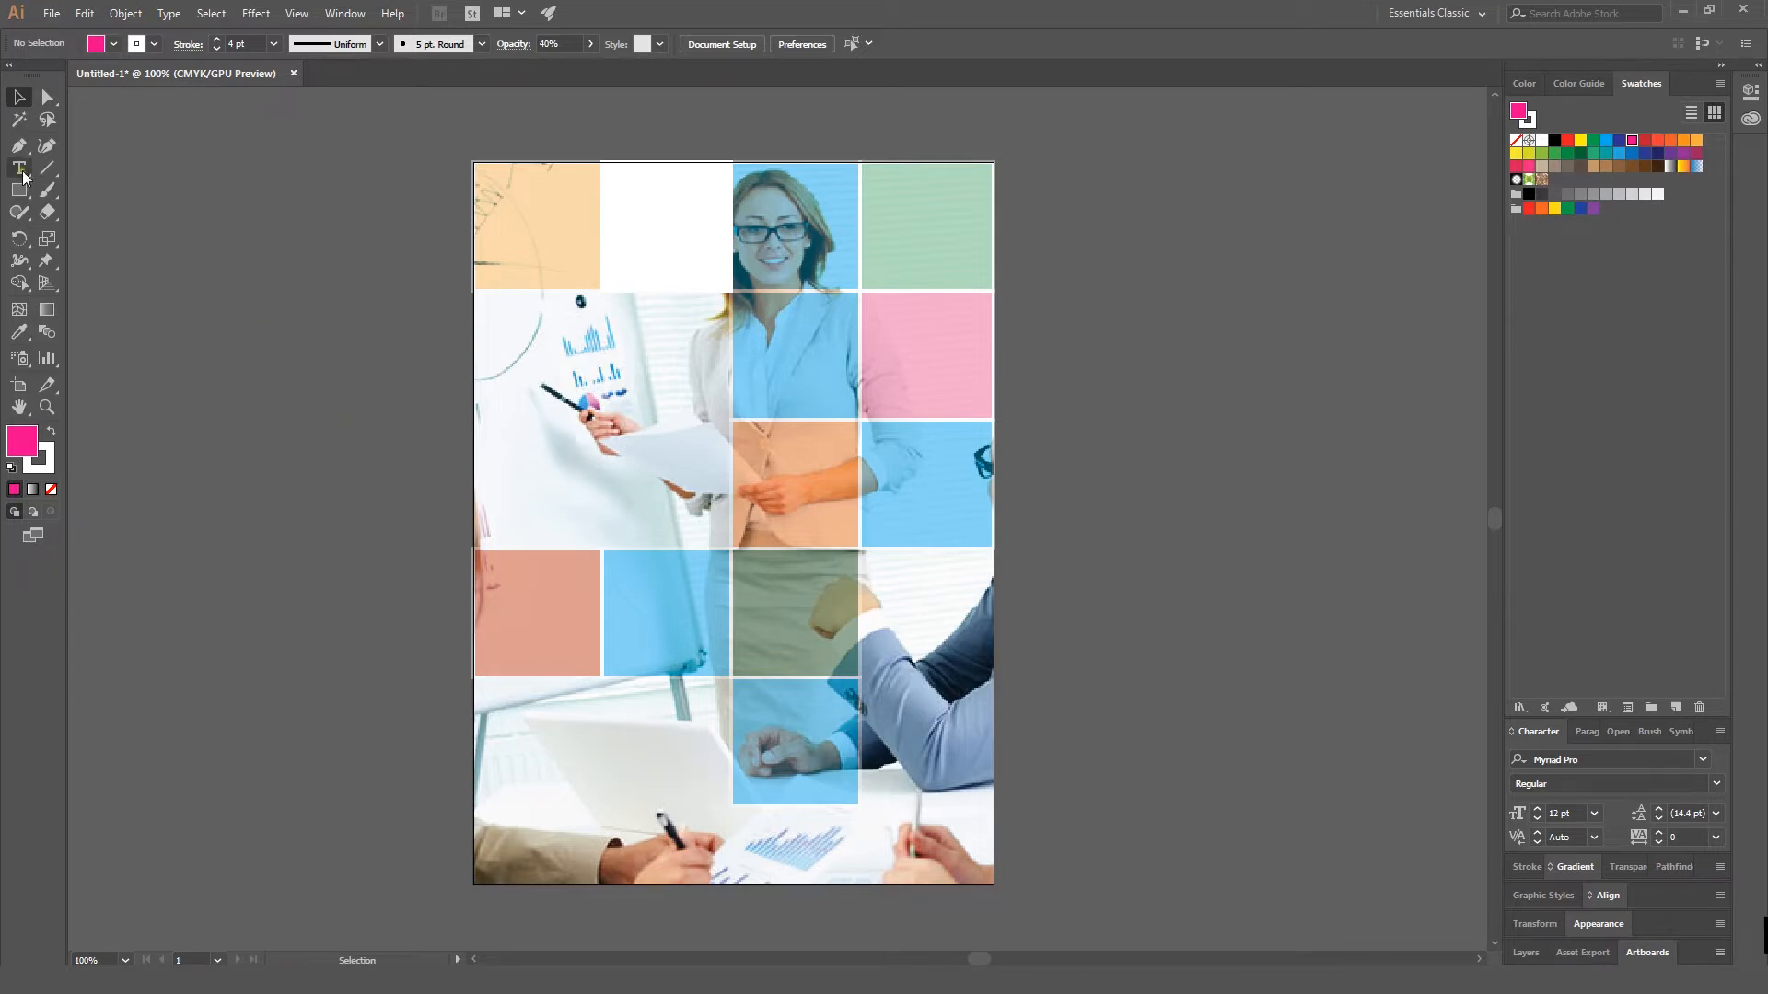
Step: Draw a 278.5 × 278.5 pt rectangle over the empty area of the second and third rows and fill it with white
{"action": "left_click_drag", "start_coordinate": [477, 291], "coordinate": [729, 547]}
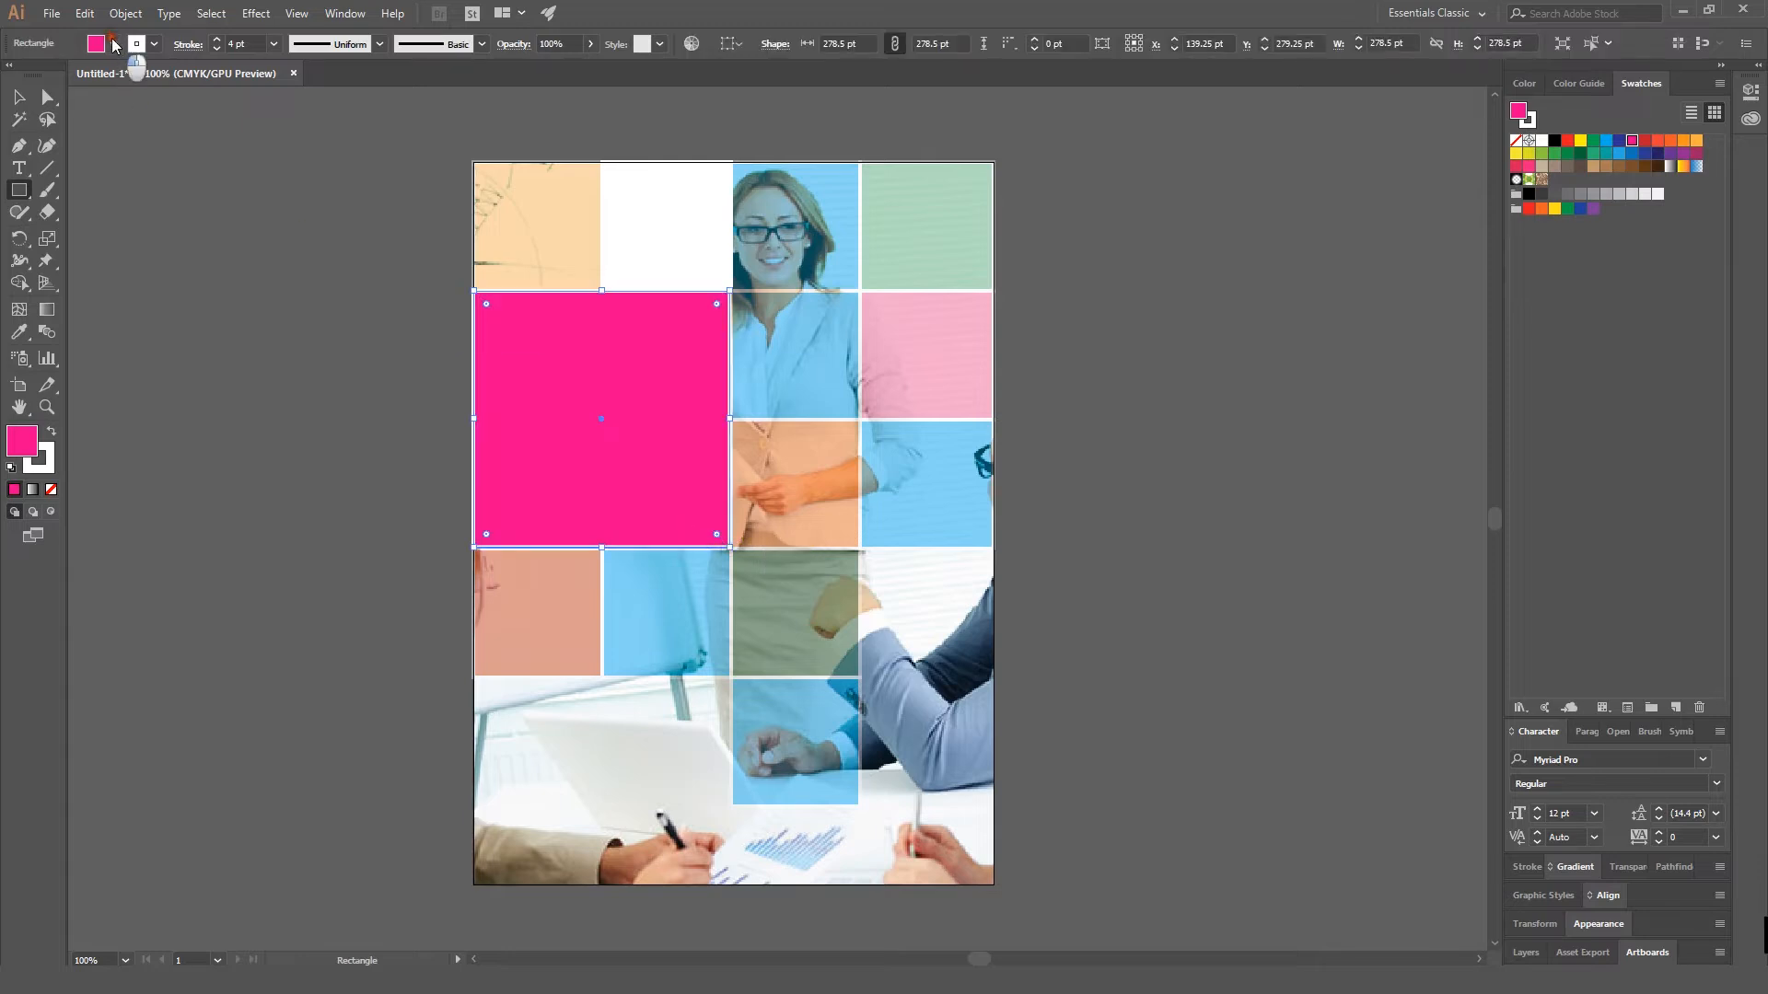
{"action": "left_click", "coordinate": [113, 45]}
{"action": "left_click", "coordinate": [38, 76]}
{"action": "left_click", "coordinate": [112, 44]}
{"action": "left_click", "coordinate": [18, 96]}
{"action": "left_click", "coordinate": [121, 266]}
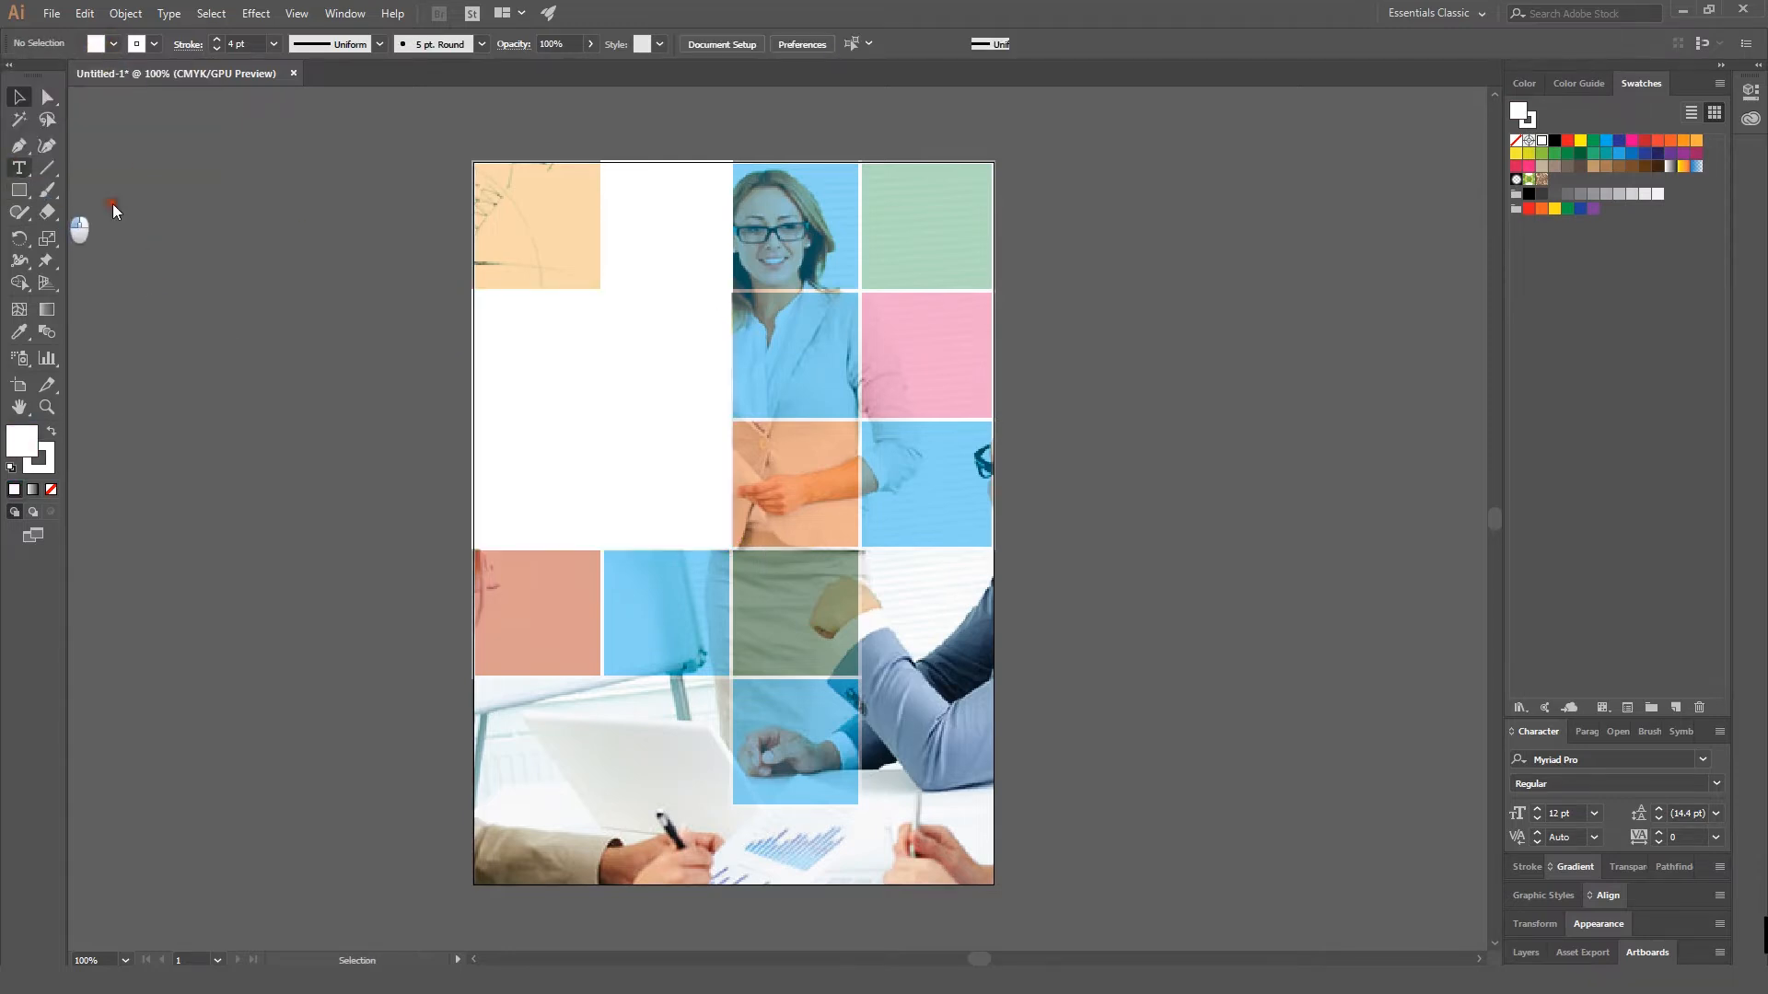
Step: Add the headline "WE HELP TO YOU GROW YOUR WON BUSINESS" as 72 pt text
{"action": "left_click", "coordinate": [218, 300]}
{"action": "left_click", "coordinate": [882, 44]}
{"action": "left_click", "coordinate": [912, 310]}
{"action": "type", "text": "WE HELP T"}
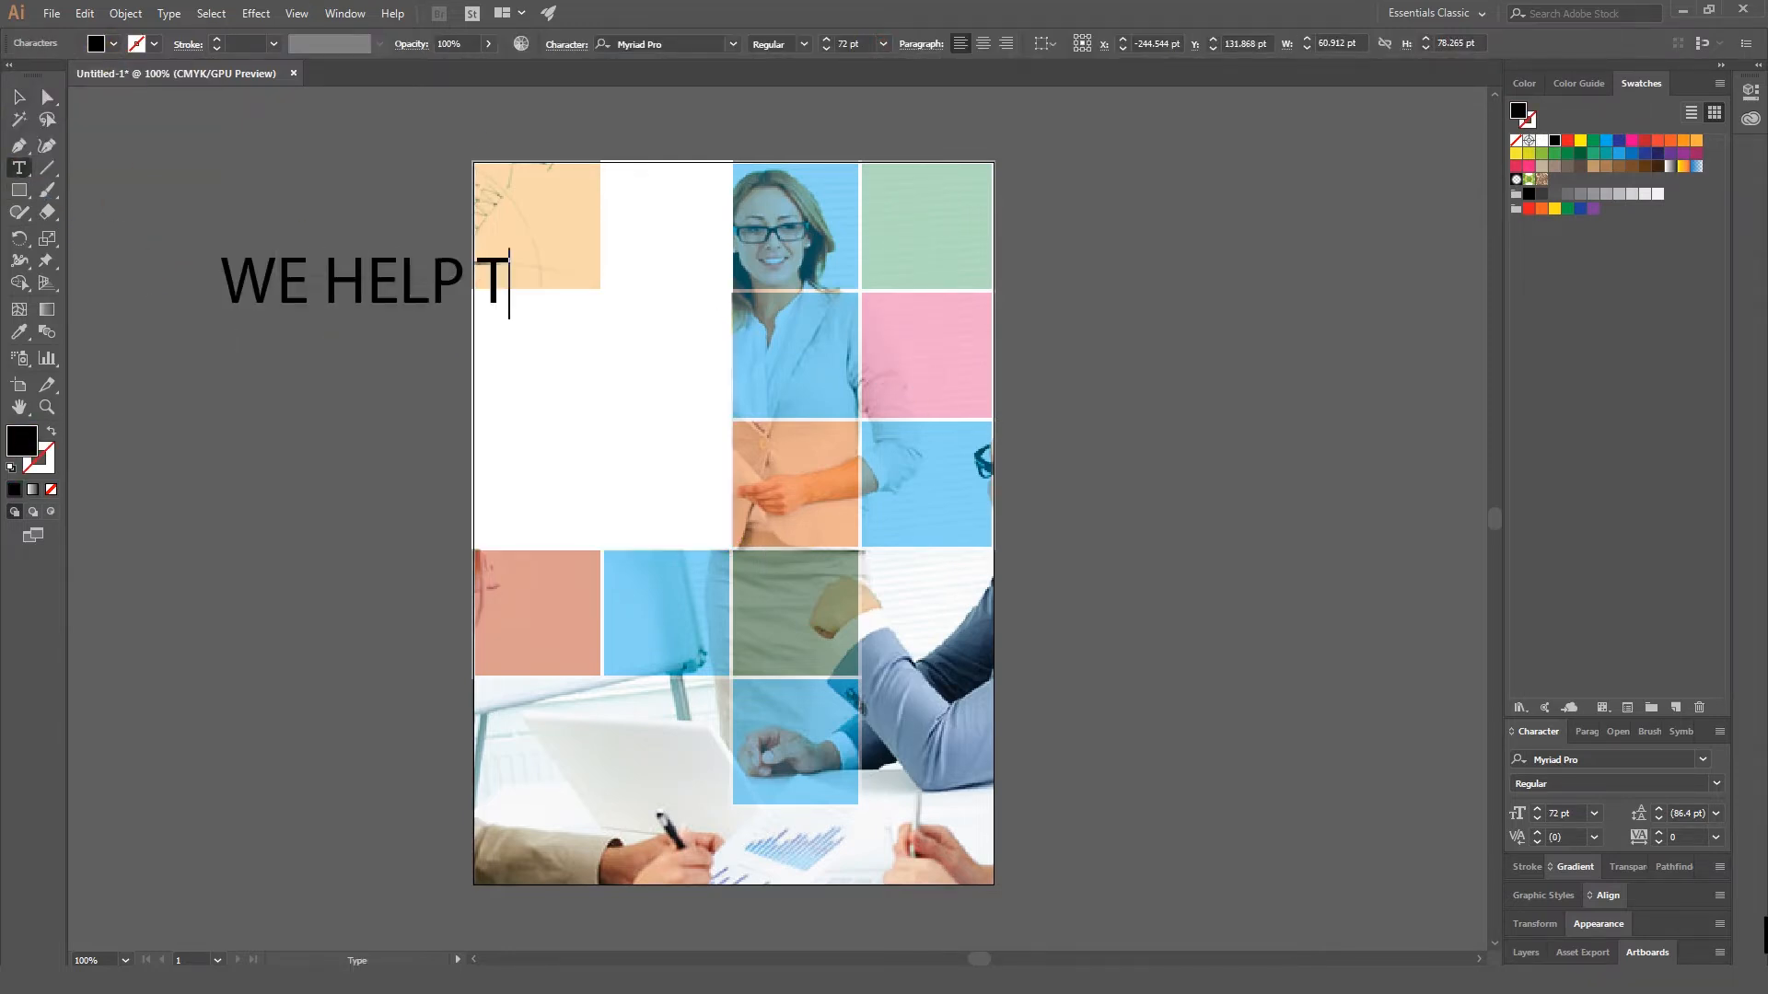
{"action": "type", "text": "O YOU GROW Y"}
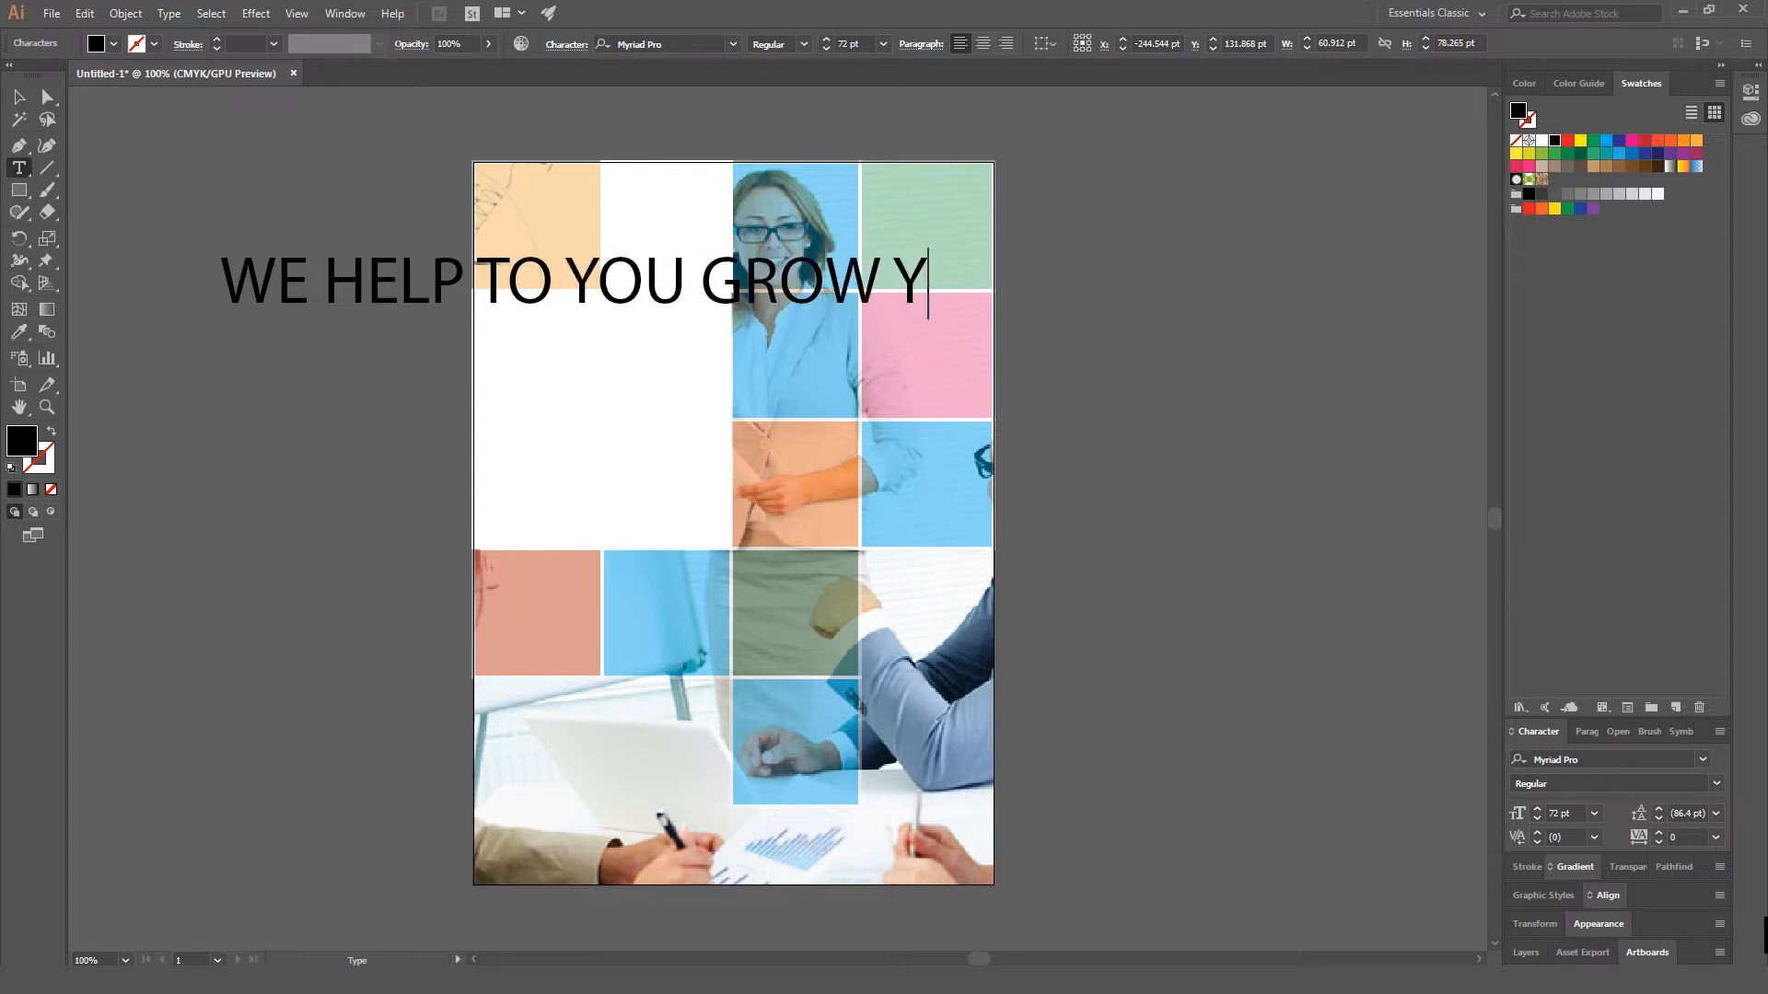
{"action": "type", "text": "OUR WON BUSINESS"}
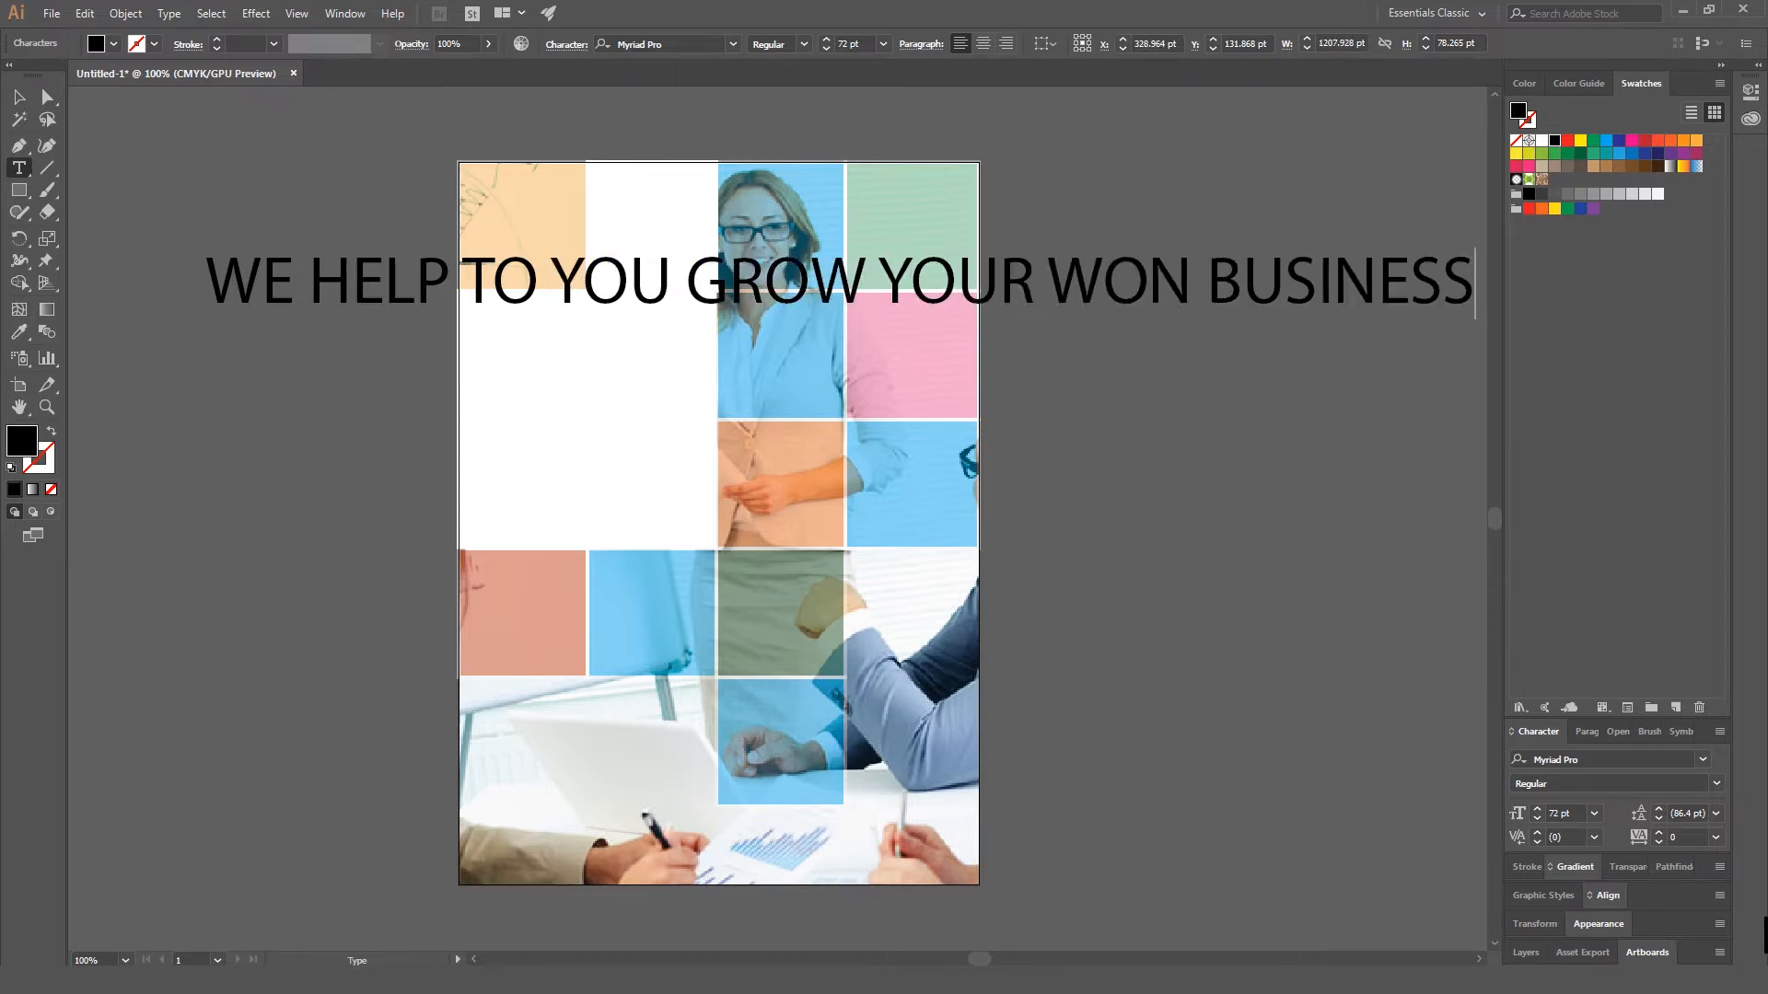
Step: Break the headline into five lines: "WE HELP", "TO YOU", "GROW", "YOUR WON" and "BUSINESS"
{"action": "key", "text": "Return"}
{"action": "left_click", "coordinate": [430, 360]}
{"action": "key", "text": "Return"}
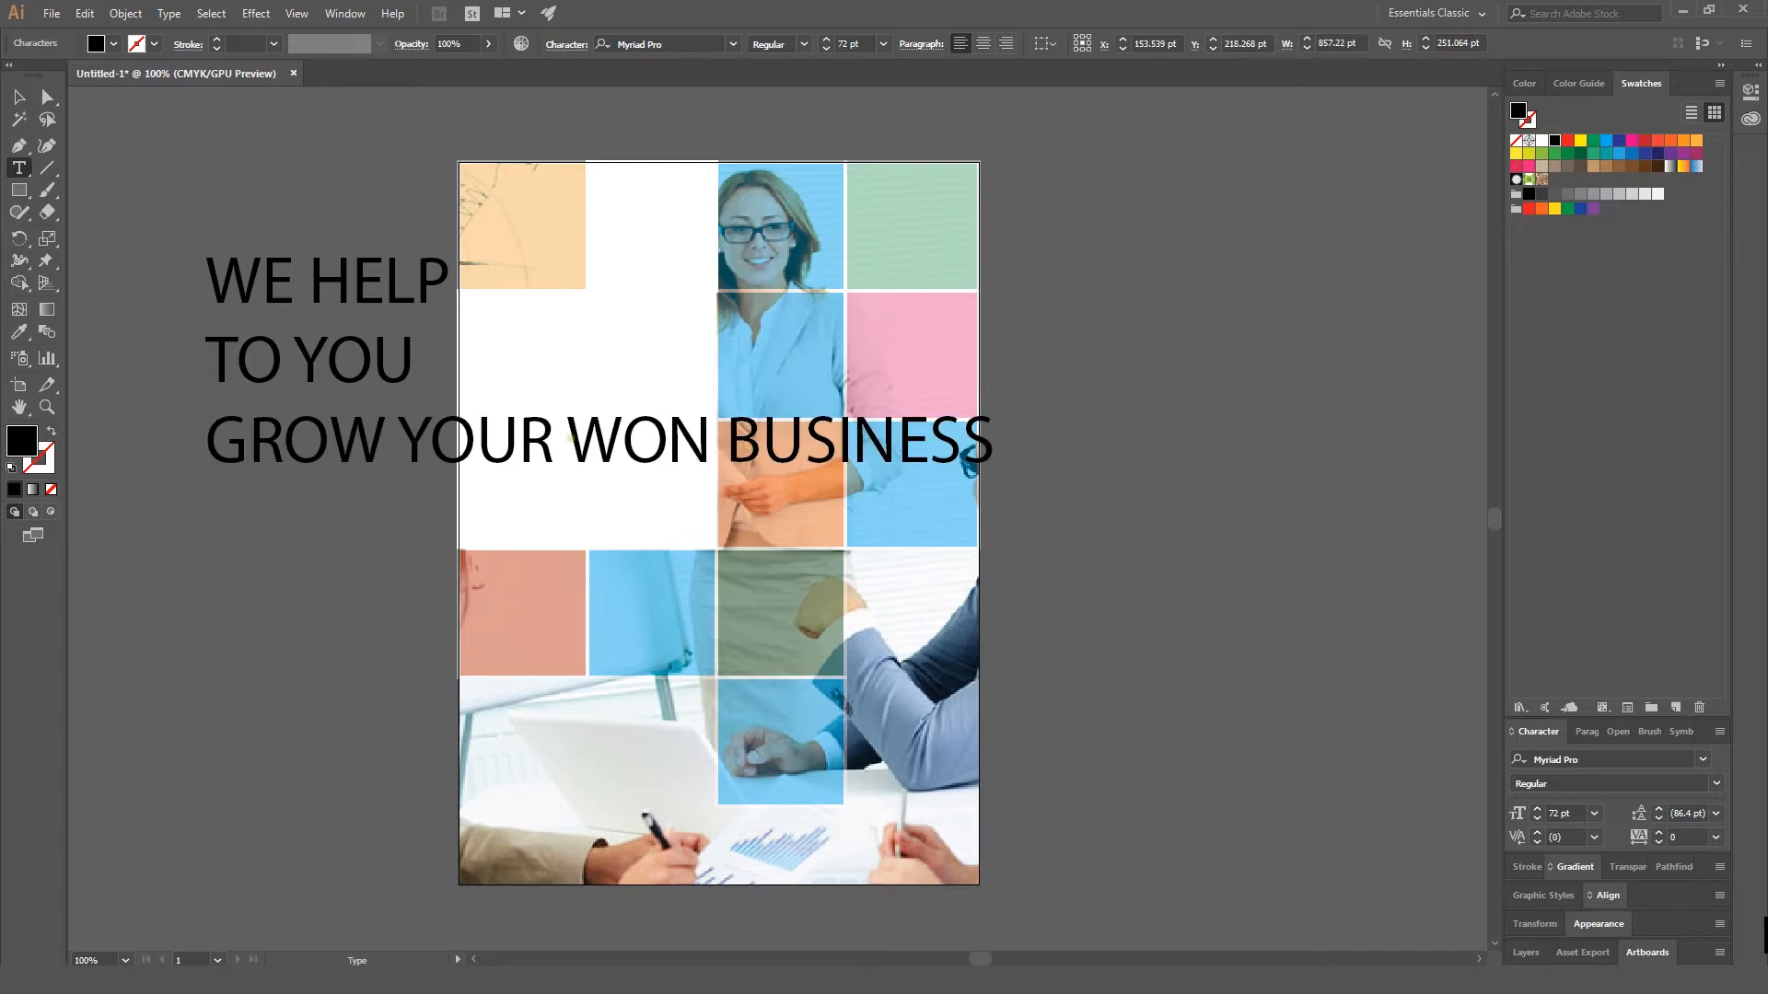
{"action": "left_click", "coordinate": [396, 440]}
{"action": "key", "text": "Return"}
{"action": "left_click", "coordinate": [533, 519]}
{"action": "key", "text": "Return"}
Step: Move the headline onto the large white rectangle and set its size to 36 pt
{"action": "left_click_drag", "start_coordinate": [340, 396], "coordinate": [609, 449]}
{"action": "left_click", "coordinate": [883, 44]}
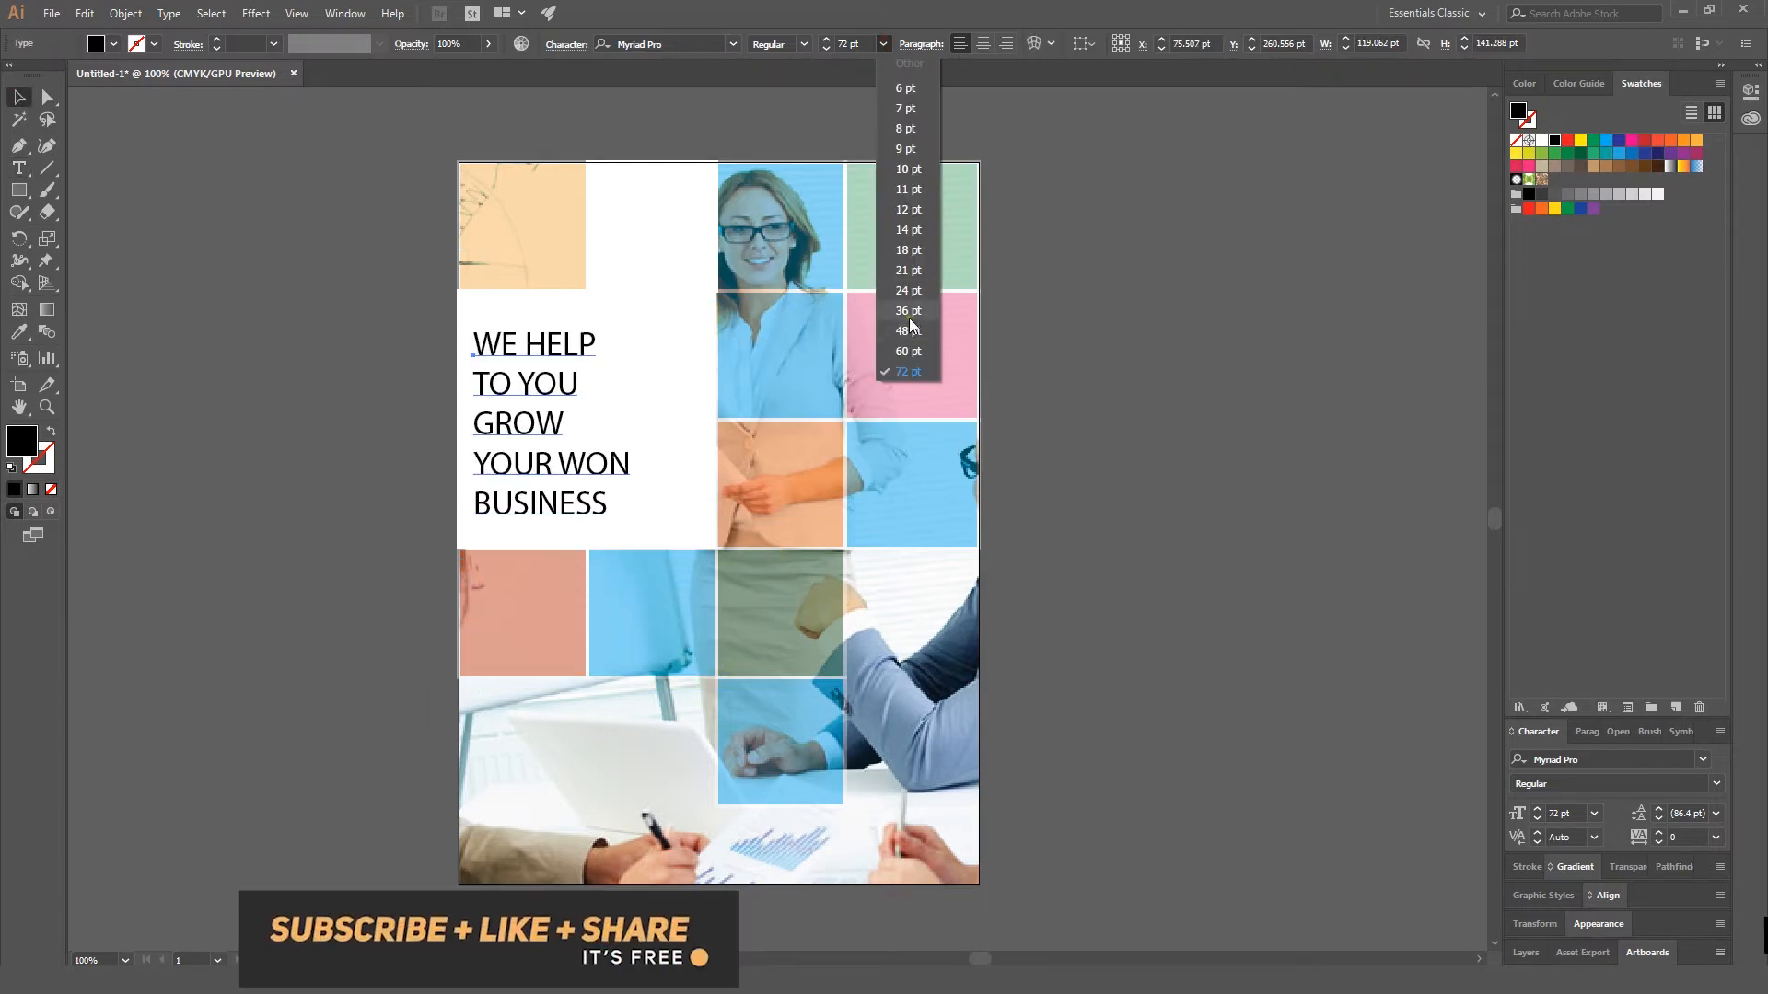
{"action": "left_click", "coordinate": [907, 313]}
{"action": "left_click_drag", "start_coordinate": [504, 385], "coordinate": [520, 373]}
{"action": "left_click", "coordinate": [332, 395]}
{"action": "left_click", "coordinate": [553, 409]}
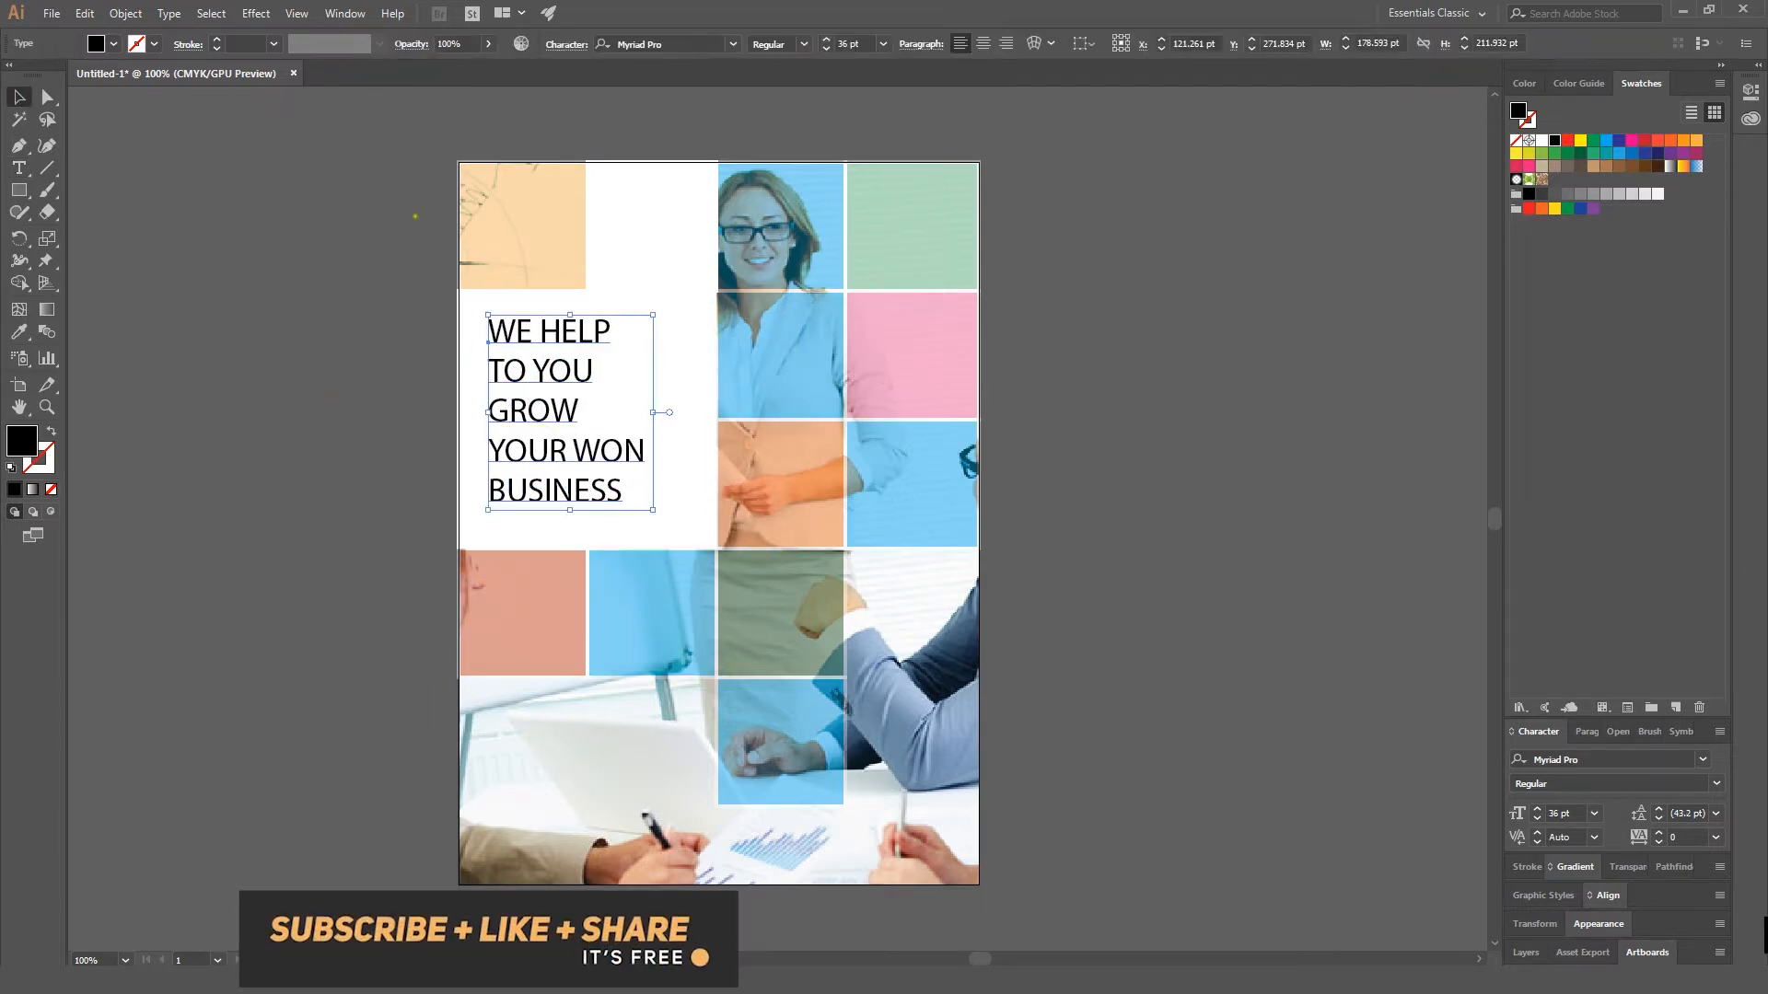
Step: Set the headline in Helvetica Neue LT Std, with the lines "TO YOU" and "YOUR WON" in 77 Bold Condensed
{"action": "left_click", "coordinate": [679, 44]}
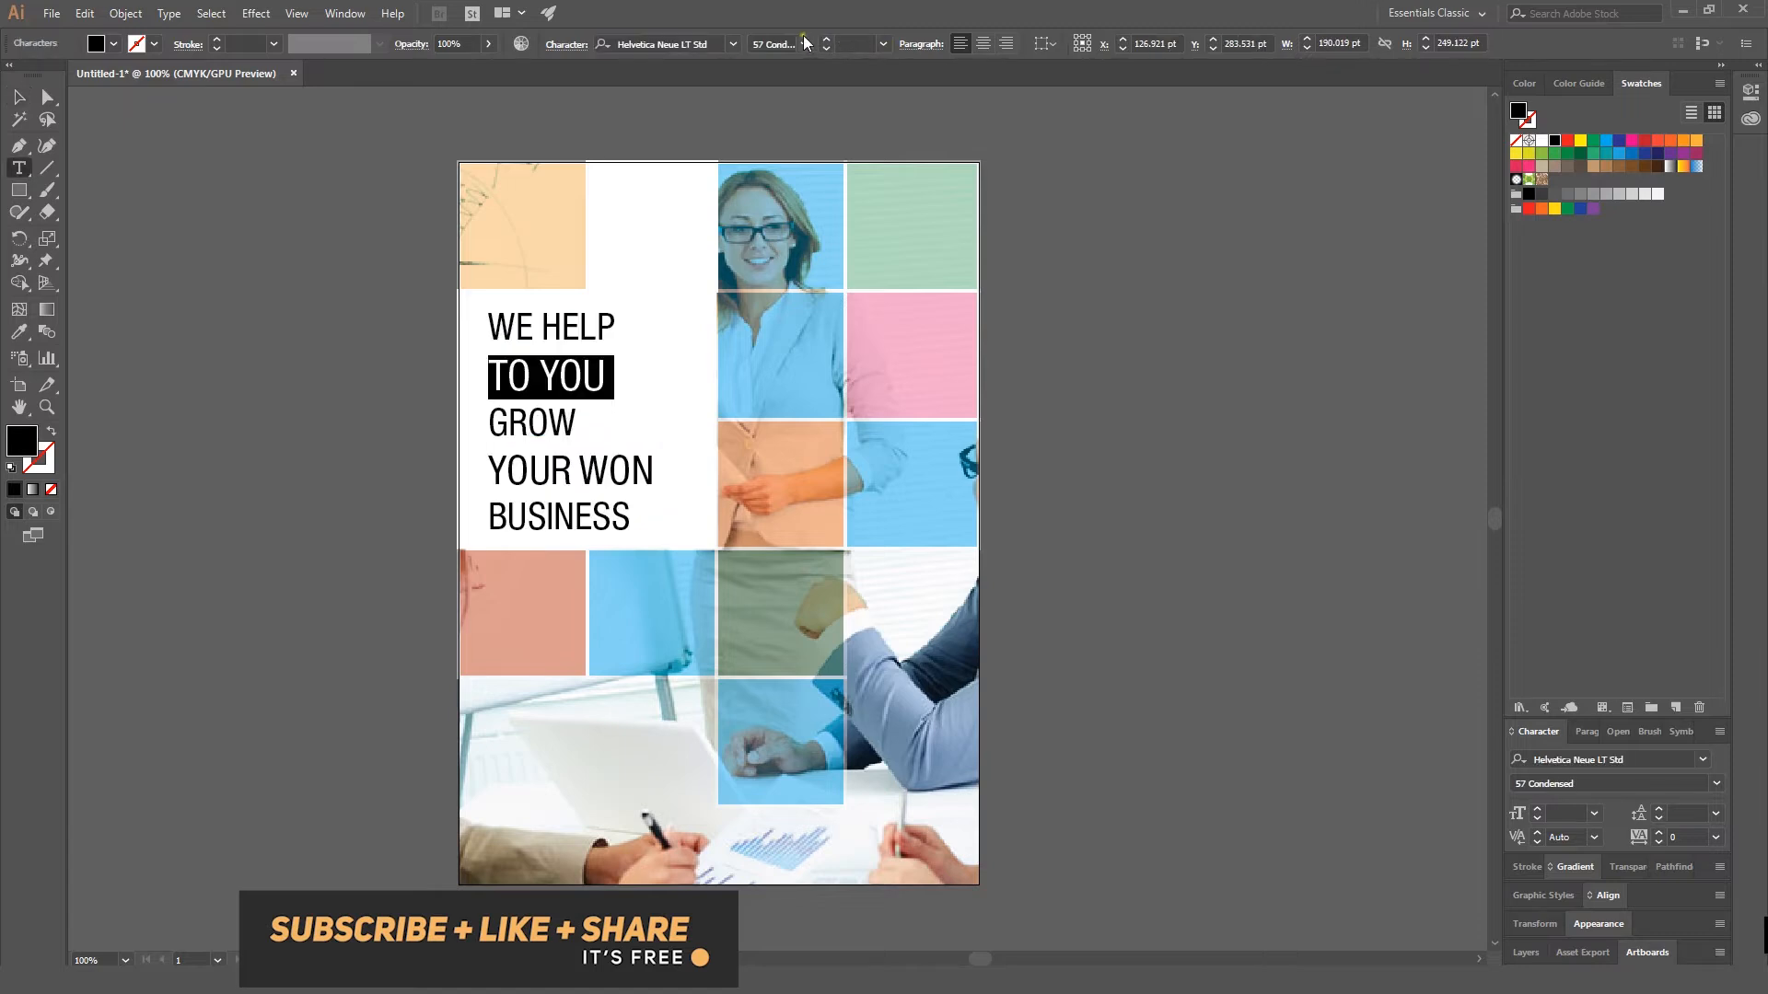
{"action": "left_click", "coordinate": [804, 45]}
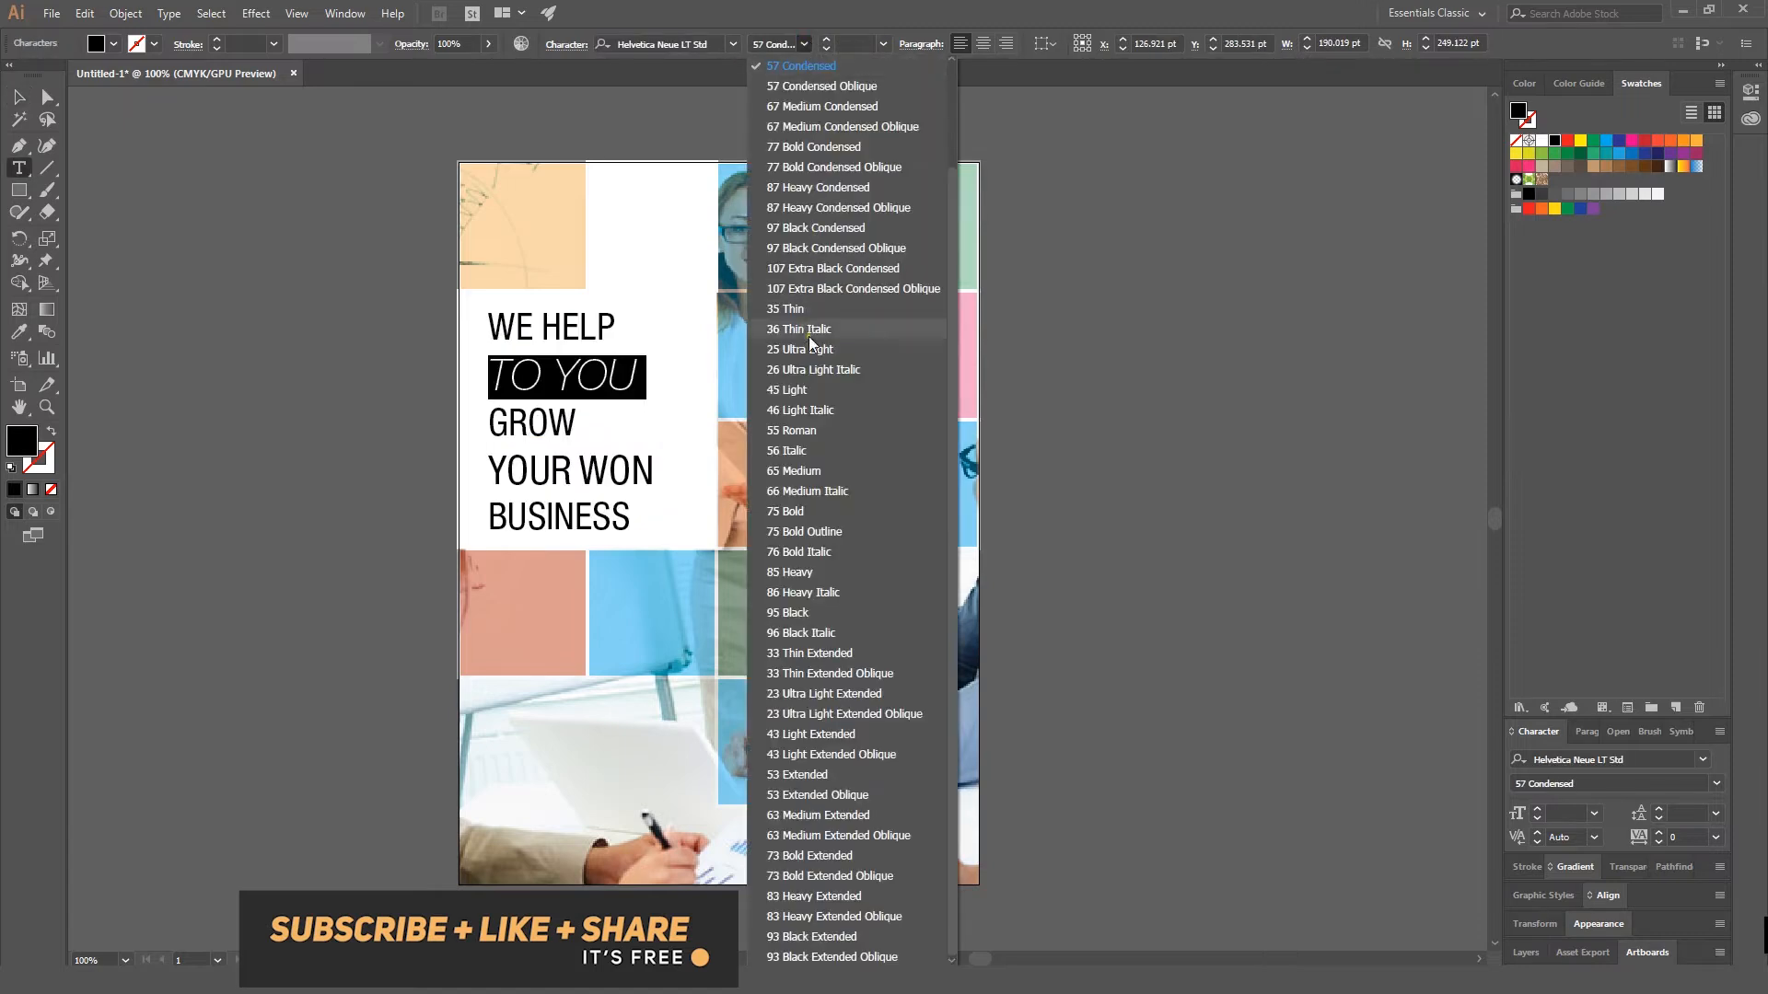
{"action": "left_click", "coordinate": [821, 146]}
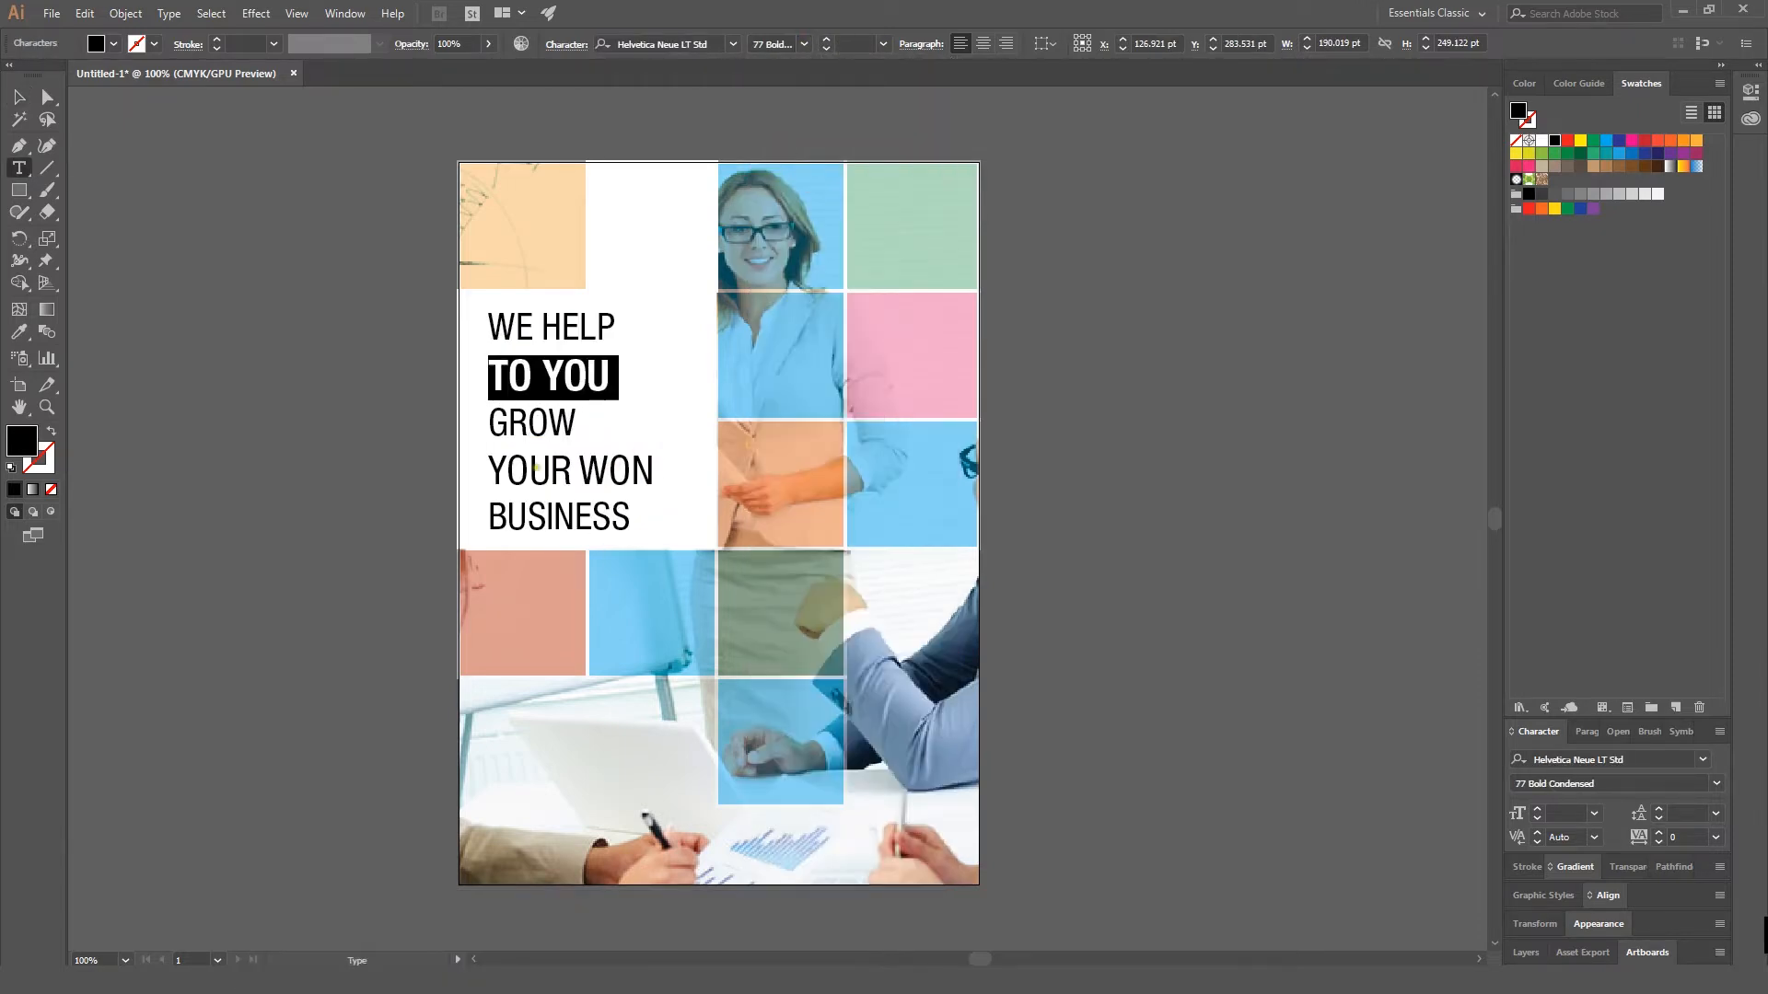
{"action": "left_click_drag", "start_coordinate": [487, 471], "coordinate": [668, 461]}
{"action": "left_click", "coordinate": [804, 44]}
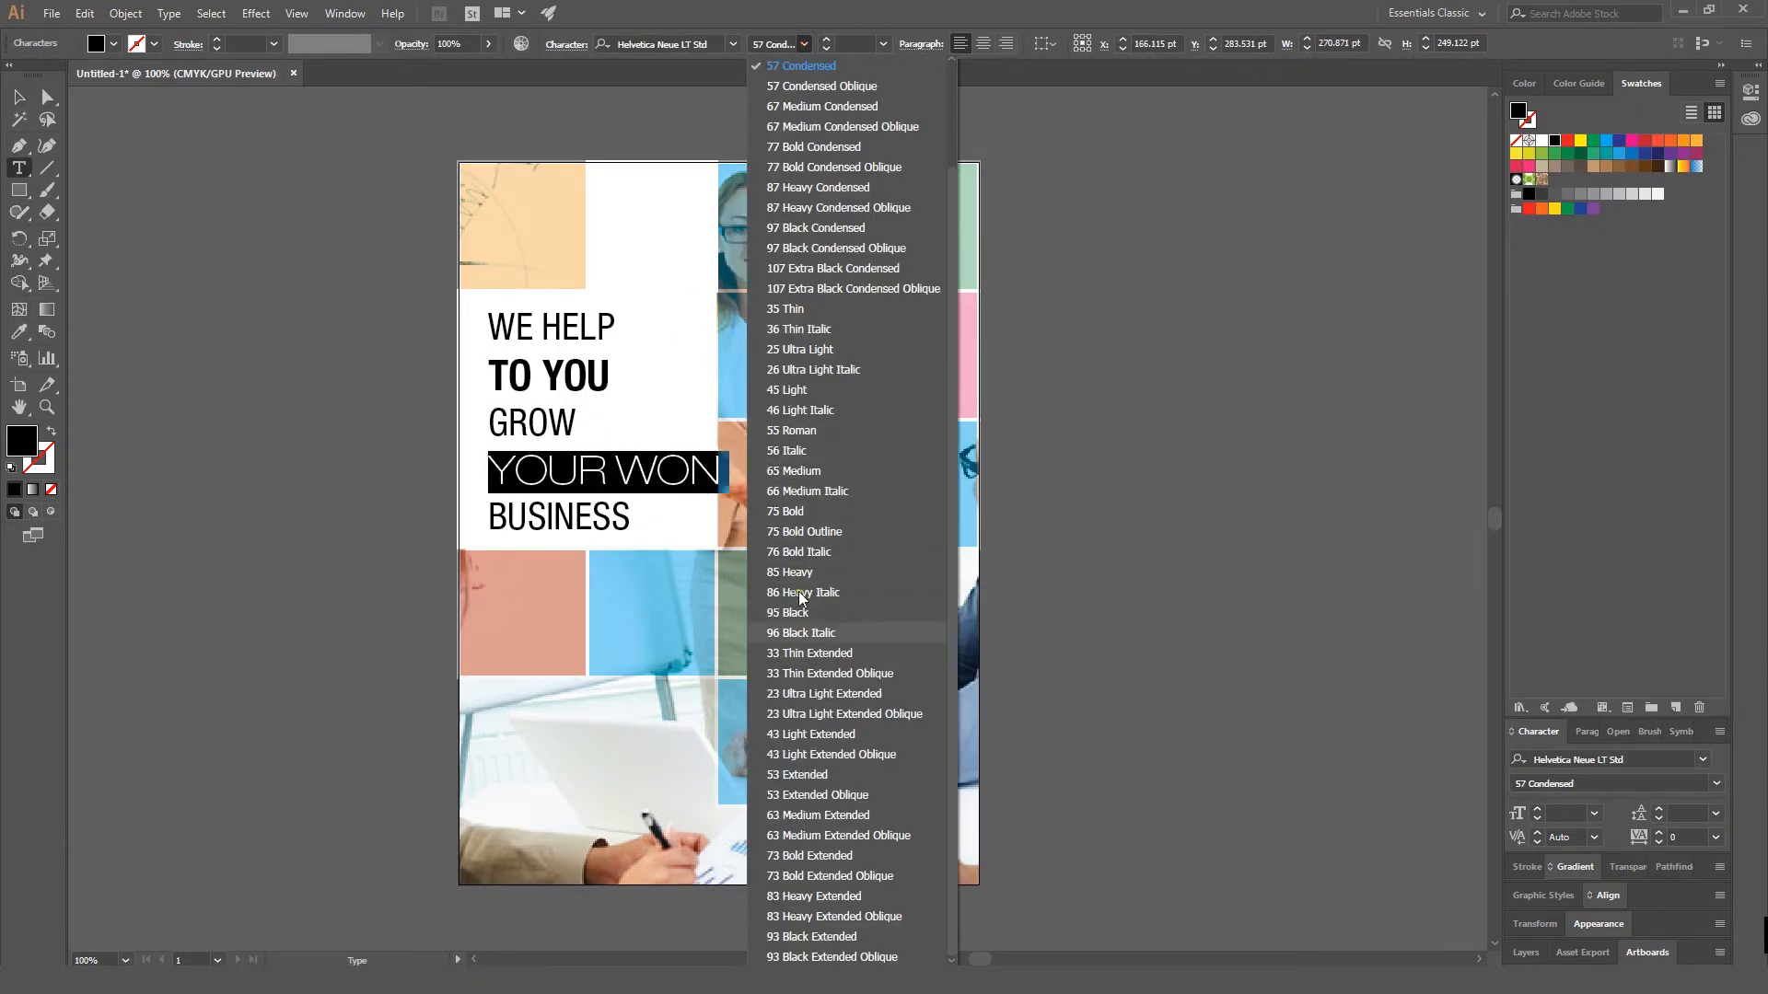
{"action": "left_click", "coordinate": [815, 145]}
{"action": "key", "text": "Escape"}
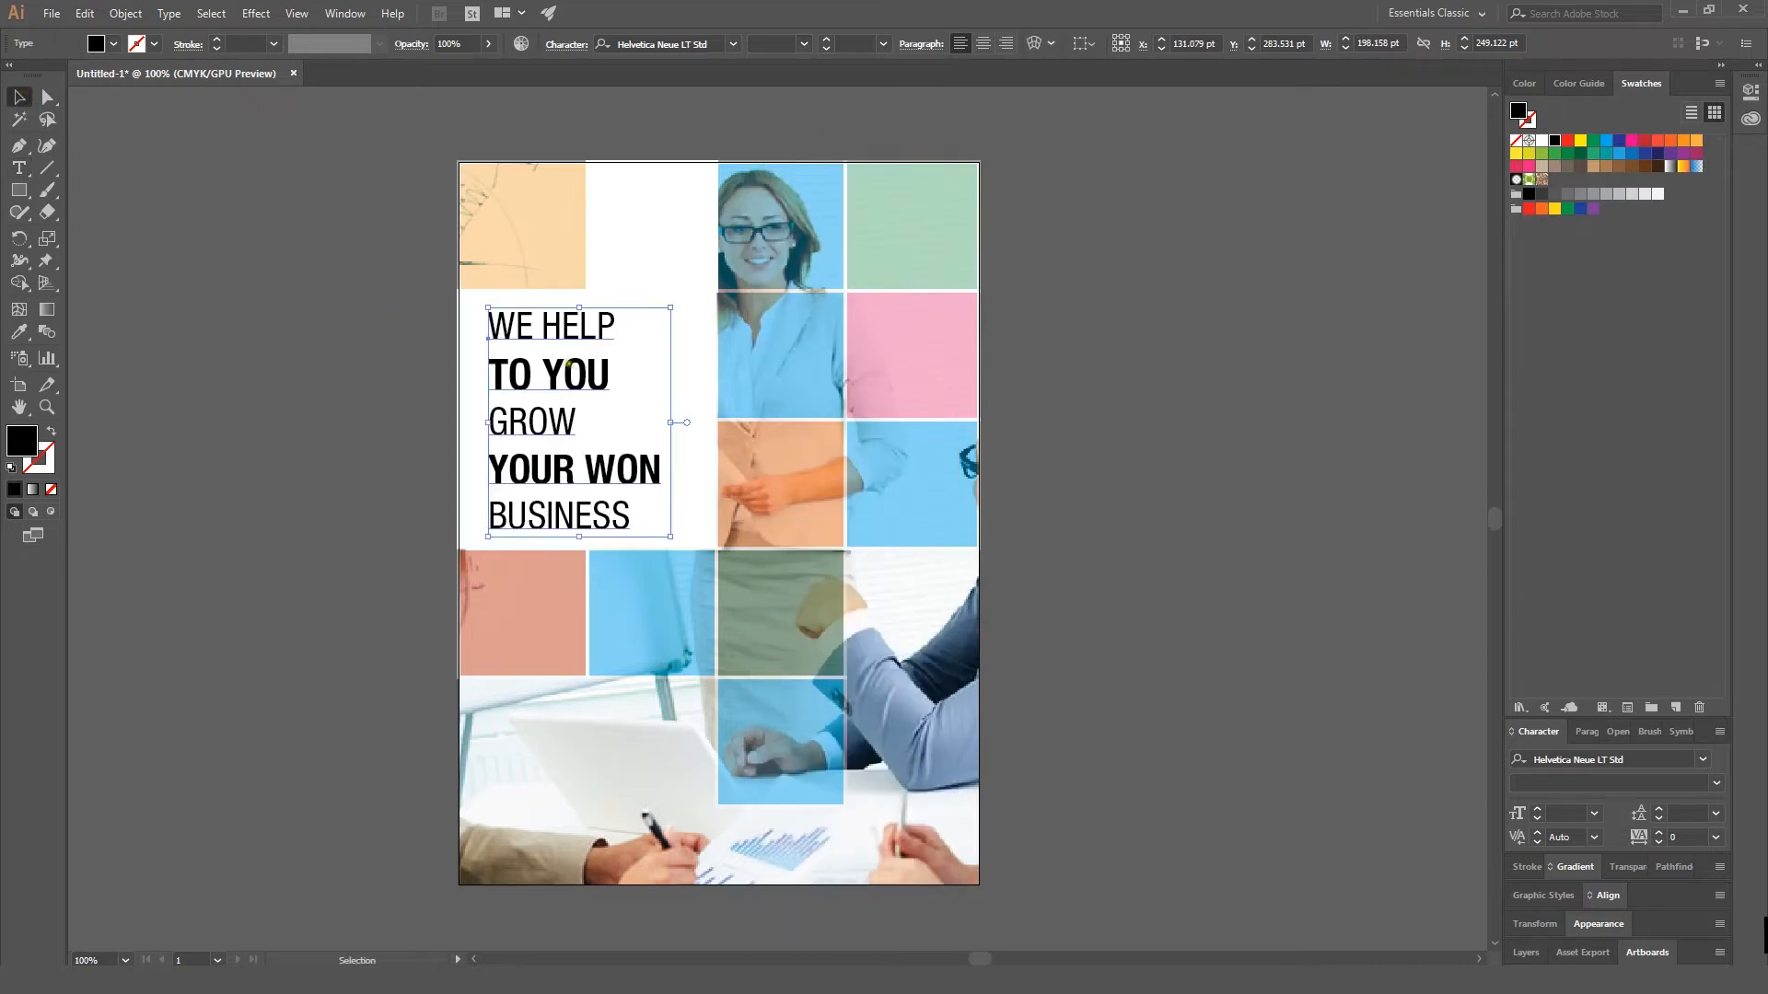
Step: Set the whole headline to 43 pt and nudge it slightly left and up within the white rectangle
{"action": "left_click", "coordinate": [883, 48]}
{"action": "left_click", "coordinate": [893, 316]}
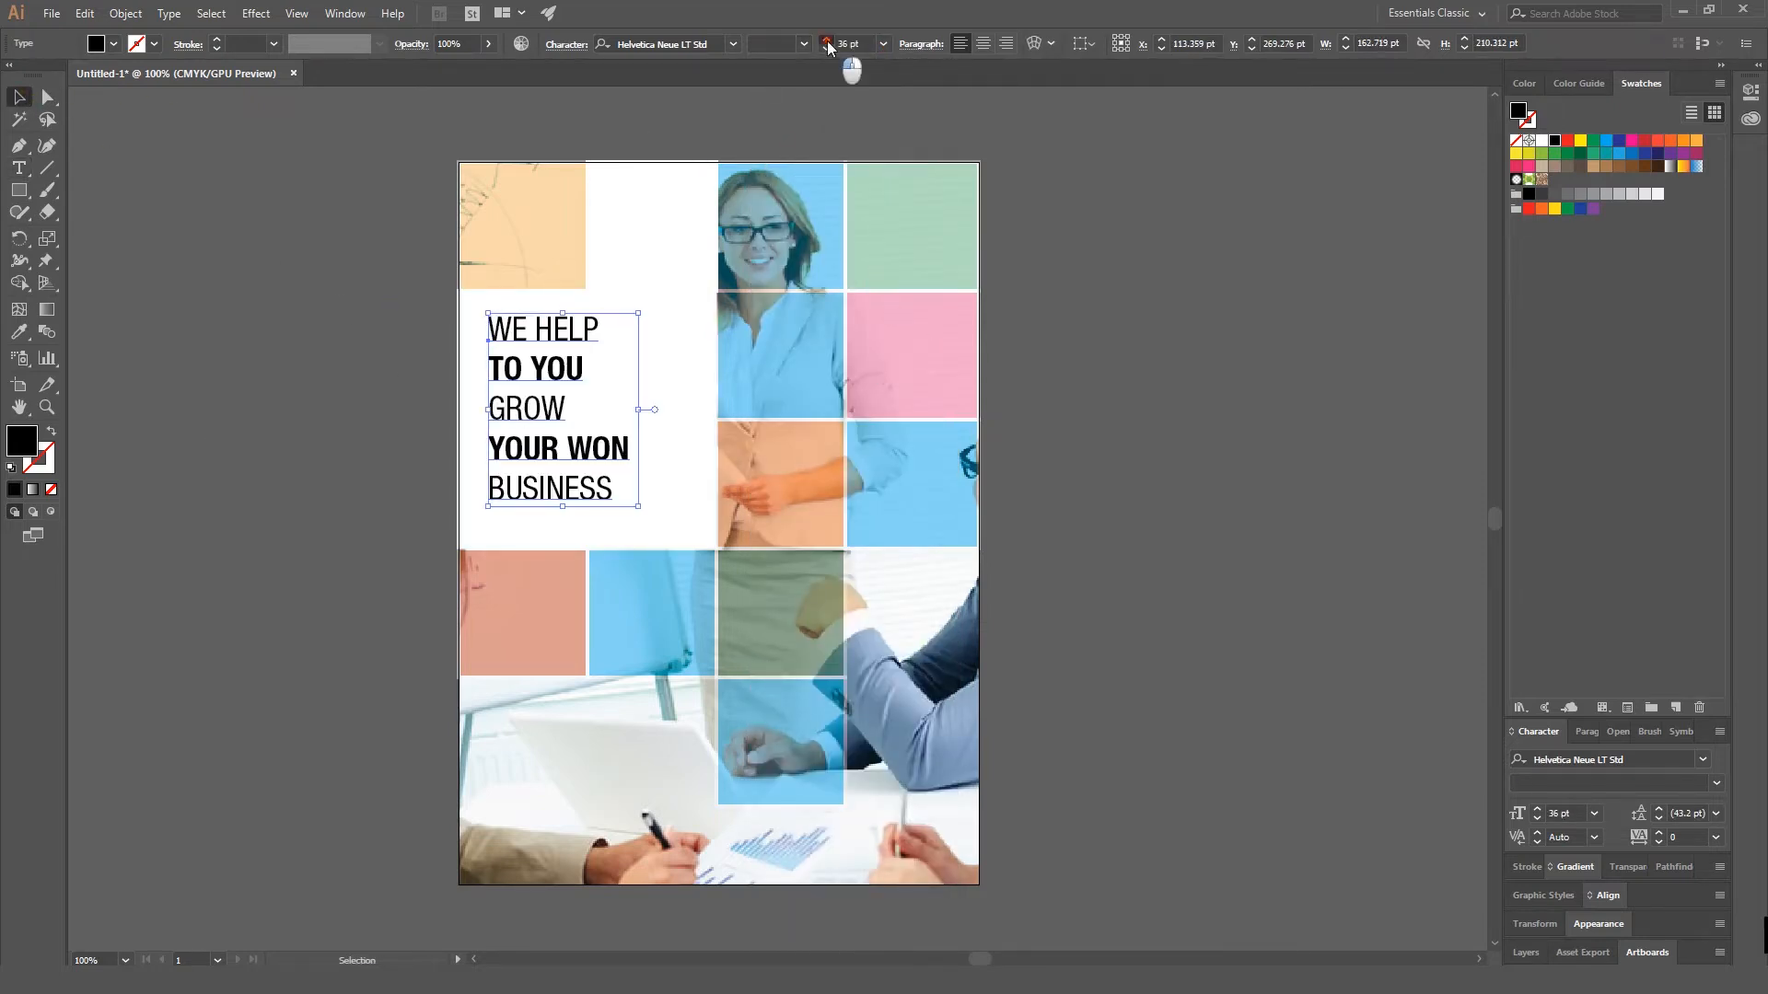
{"action": "scroll", "coordinate": [847, 46], "scroll_direction": "up", "scroll_amount": 7}
{"action": "key", "text": "Left"}
{"action": "key", "text": "Left"}
{"action": "key", "text": "Up"}
{"action": "key", "text": "Up"}
{"action": "key", "text": "Up"}
{"action": "key", "text": "Up"}
{"action": "key", "text": "Up"}
{"action": "left_click", "coordinate": [1334, 848]}
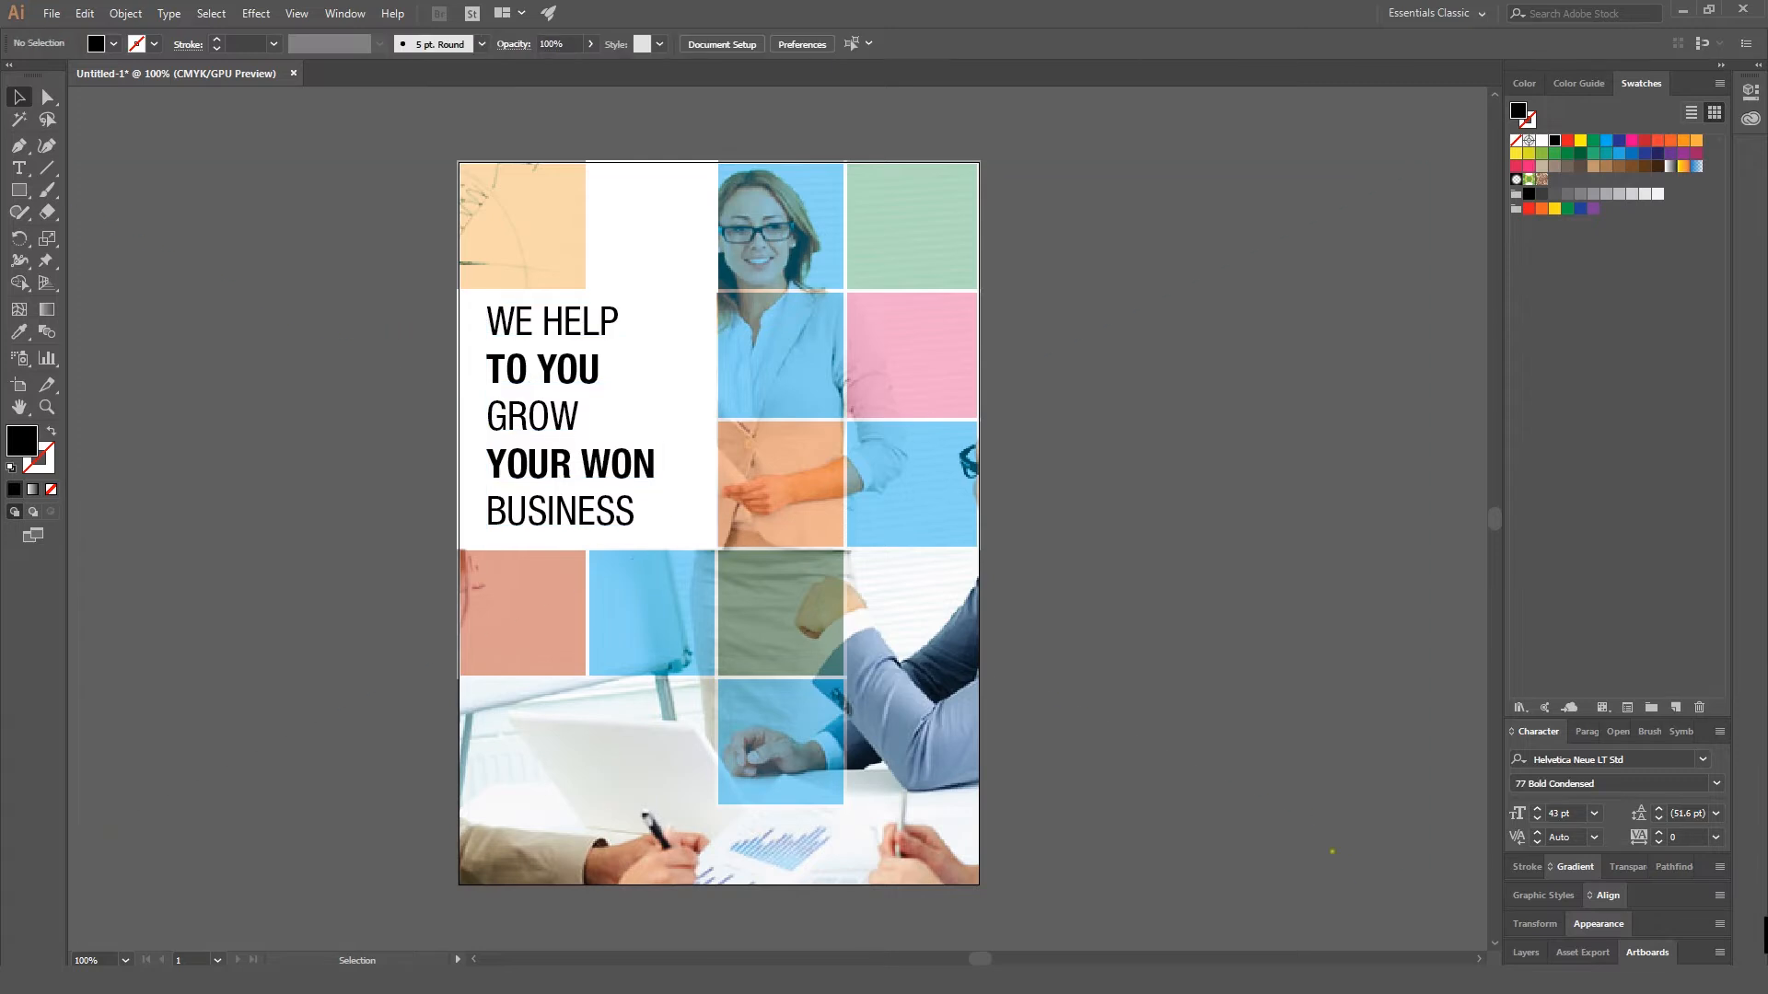
Step: Place a "Lorem ipsum" title in the white top-row square at 21 pt
{"action": "key", "text": "t"}
{"action": "left_click", "coordinate": [596, 216]}
{"action": "key", "text": "Escape"}
{"action": "left_click", "coordinate": [881, 44]}
{"action": "left_click", "coordinate": [907, 270]}
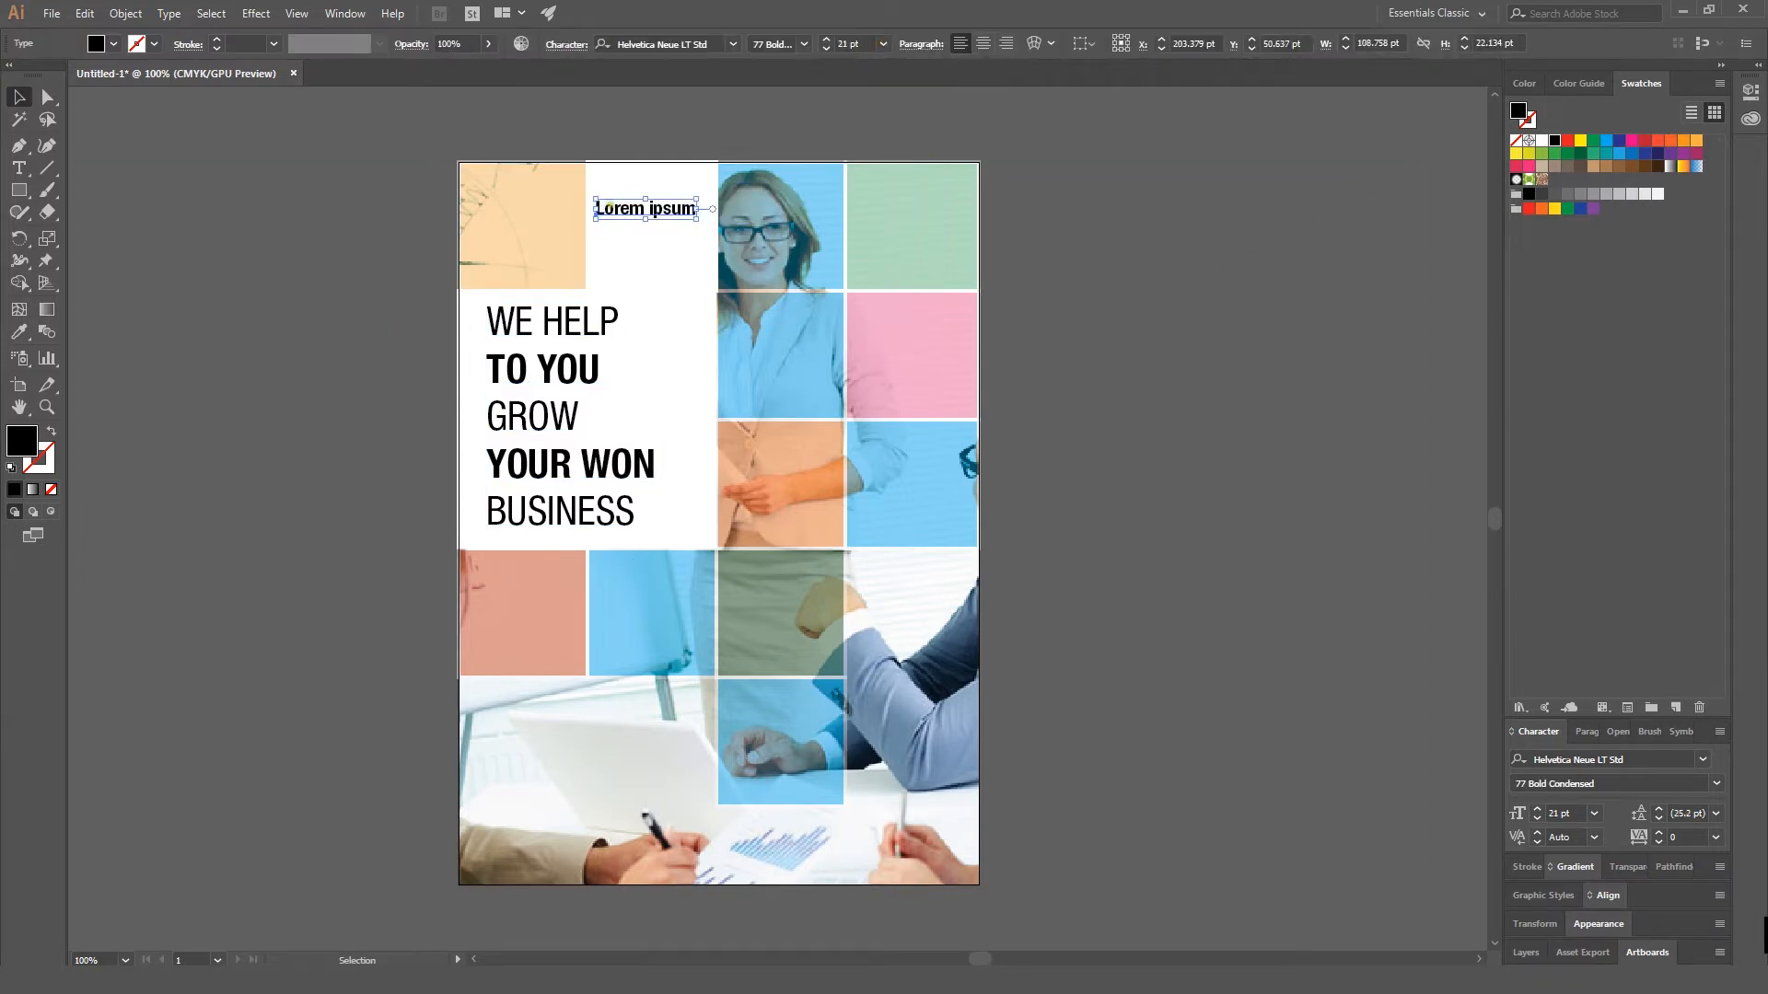
Step: Nudge the "Lorem ipsum" title upward and colour it blue
{"action": "key", "text": "Up"}
{"action": "key", "text": "Up"}
{"action": "left_click", "coordinate": [113, 44]}
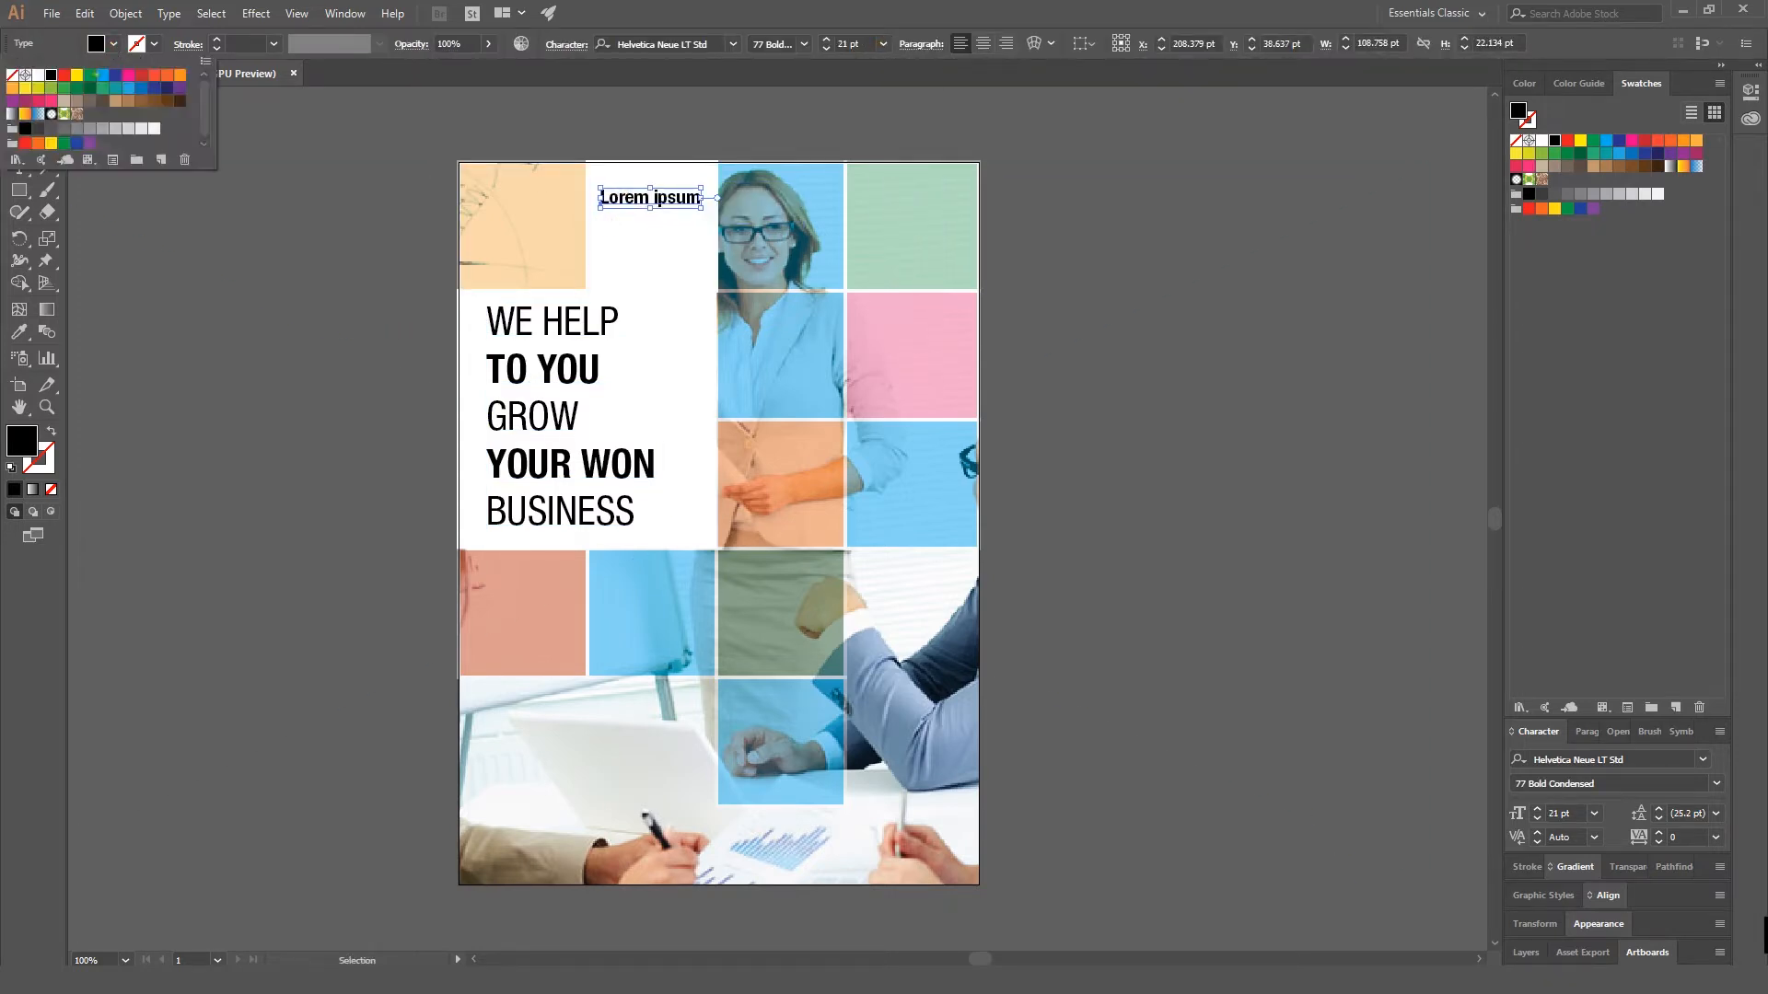
{"action": "left_click", "coordinate": [104, 78]}
{"action": "left_click", "coordinate": [212, 279]}
{"action": "left_click", "coordinate": [18, 167]}
{"action": "left_click", "coordinate": [883, 45]}
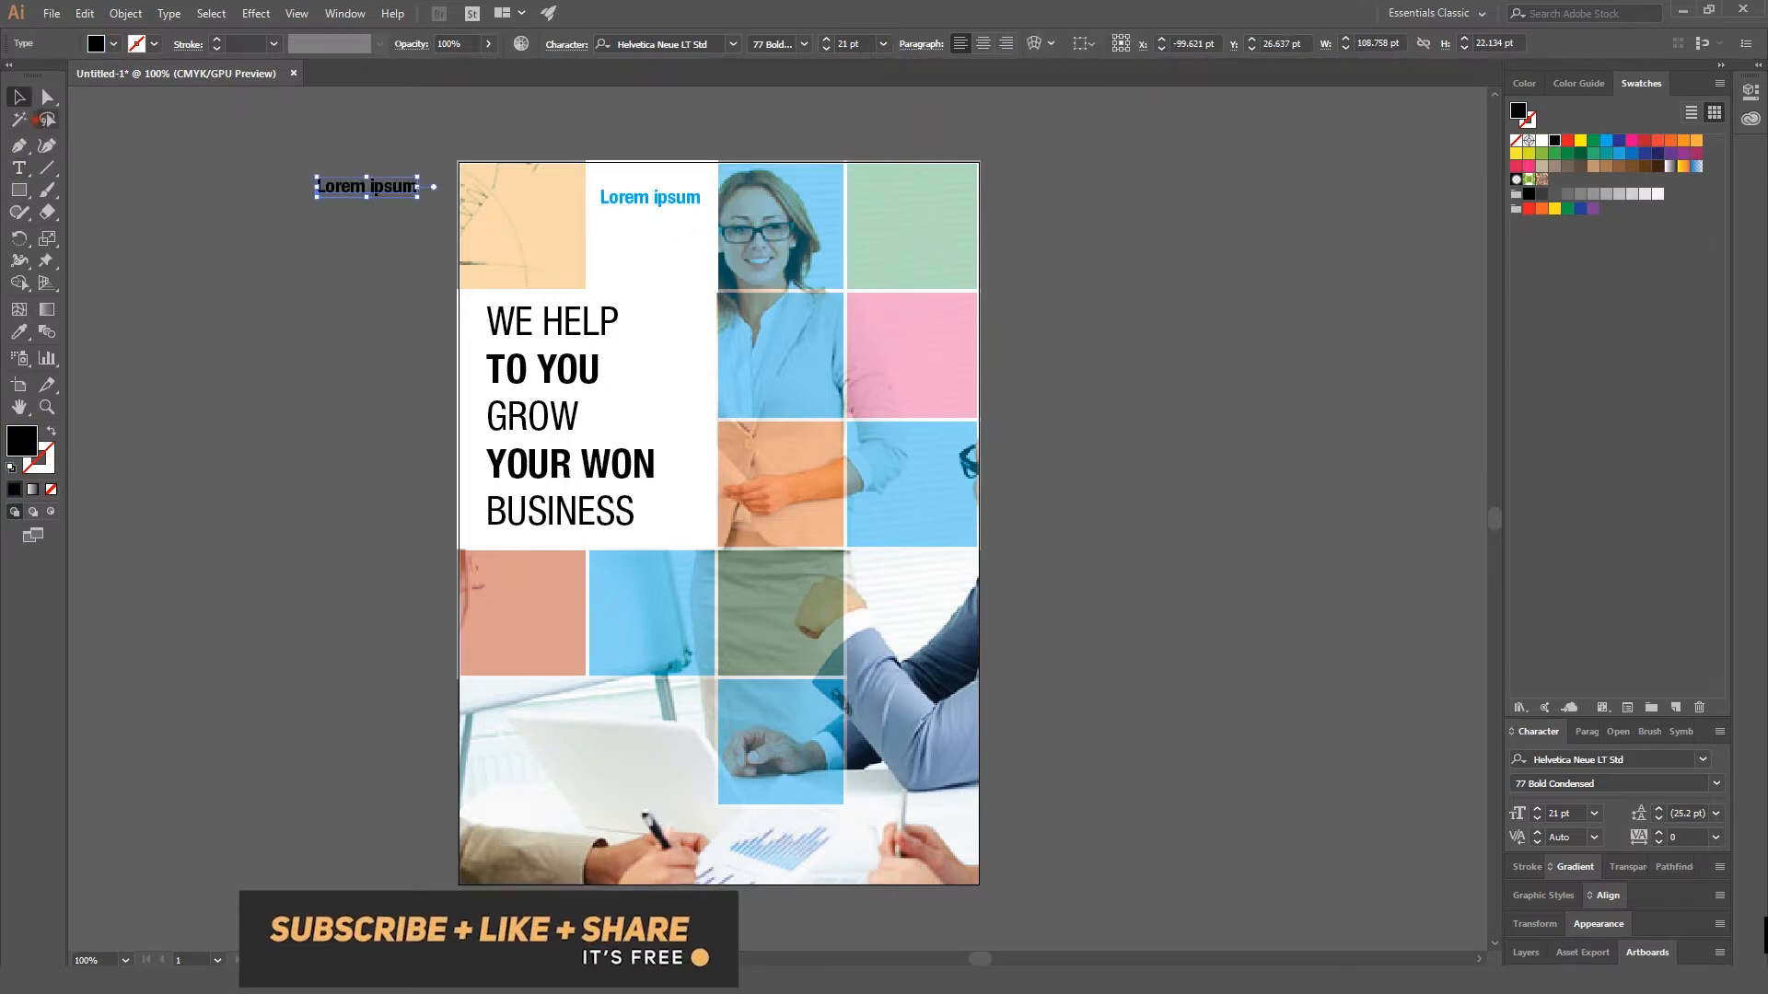
{"action": "key", "text": "Delete"}
Step: Add a 108 × 53 pt area of 14 pt placeholder text below the blue "Lorem ipsum" title
{"action": "left_click", "coordinate": [19, 168]}
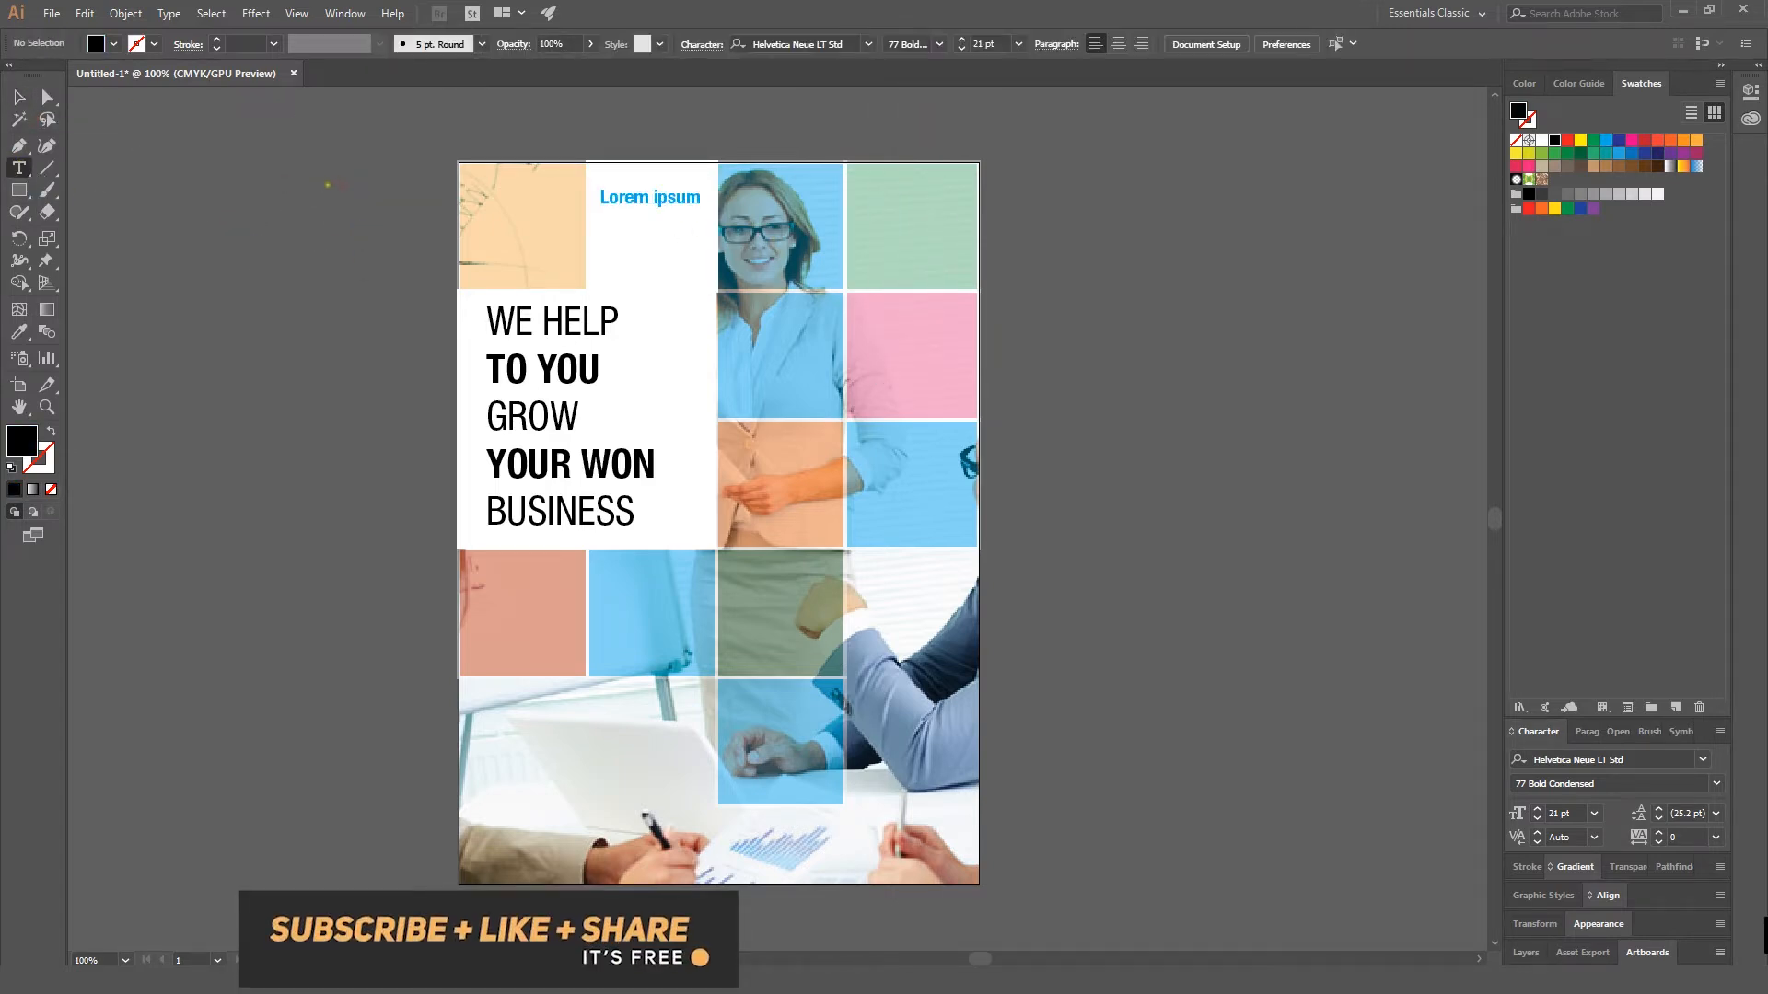
{"action": "left_click", "coordinate": [1016, 46]}
{"action": "left_click", "coordinate": [1027, 210]}
{"action": "left_click_drag", "start_coordinate": [602, 212], "coordinate": [702, 262]}
{"action": "key", "text": "Escape"}
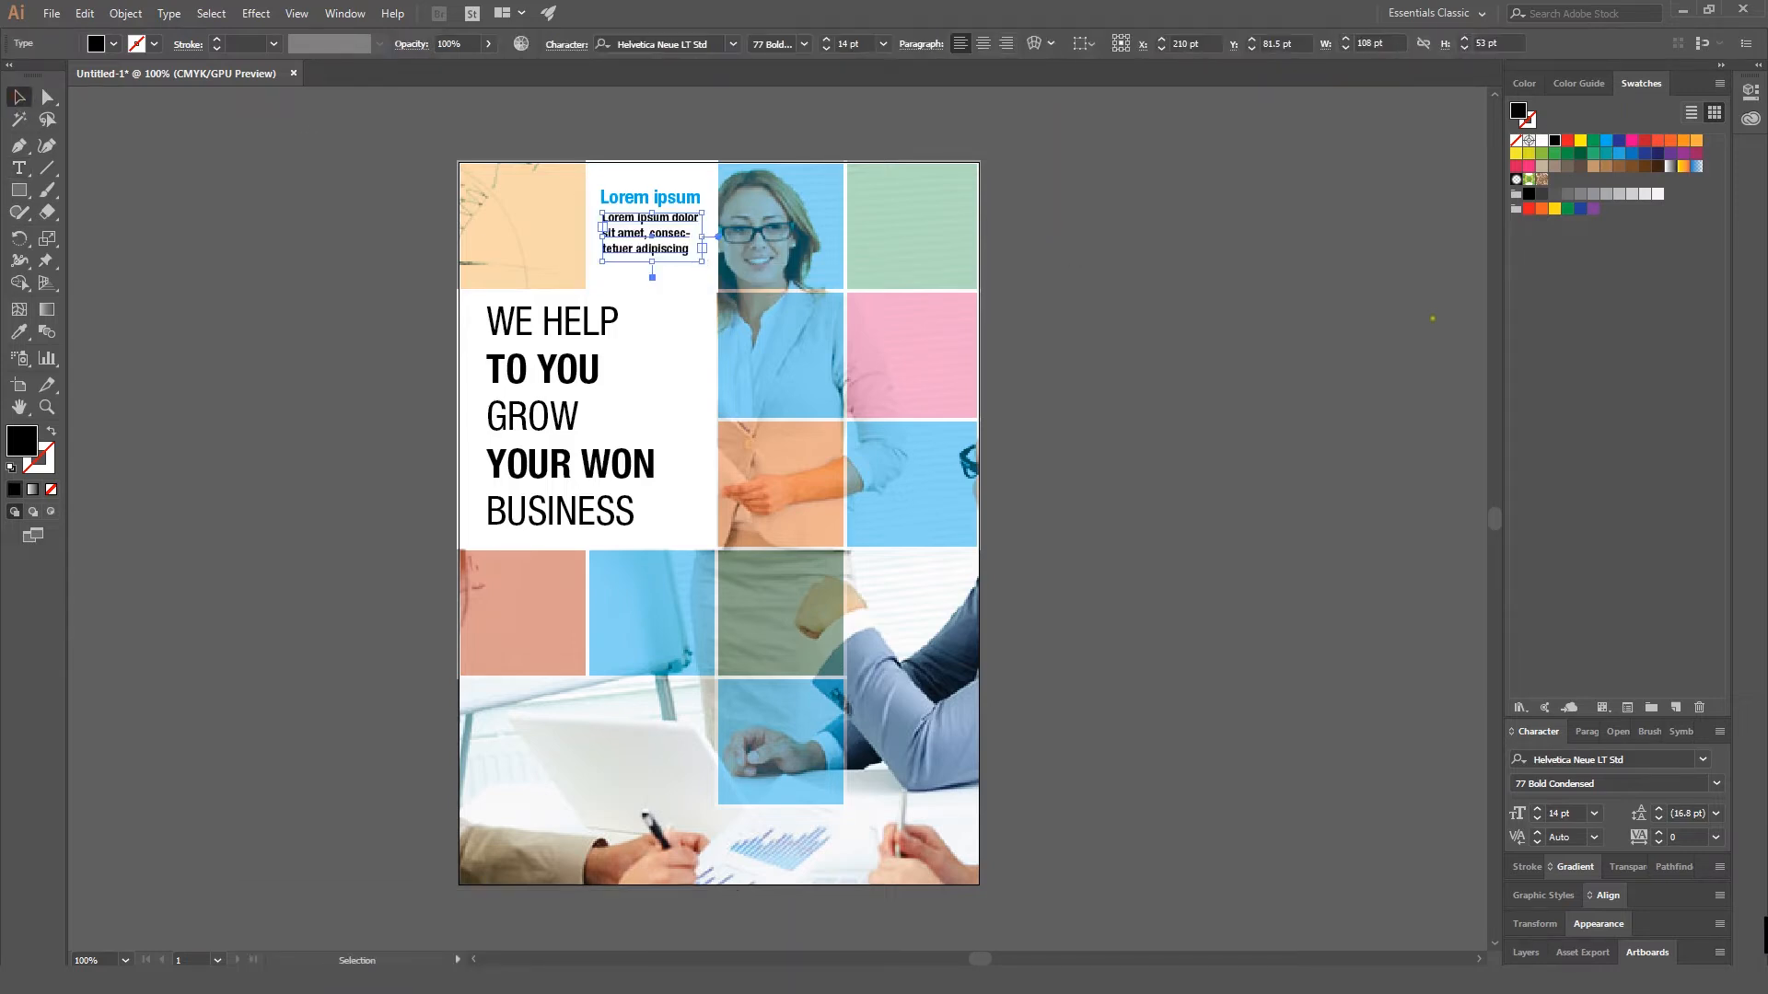
Step: Show the paragraph settings as a floating panel and justify all lines of the placeholder text
{"action": "left_click", "coordinate": [346, 13]}
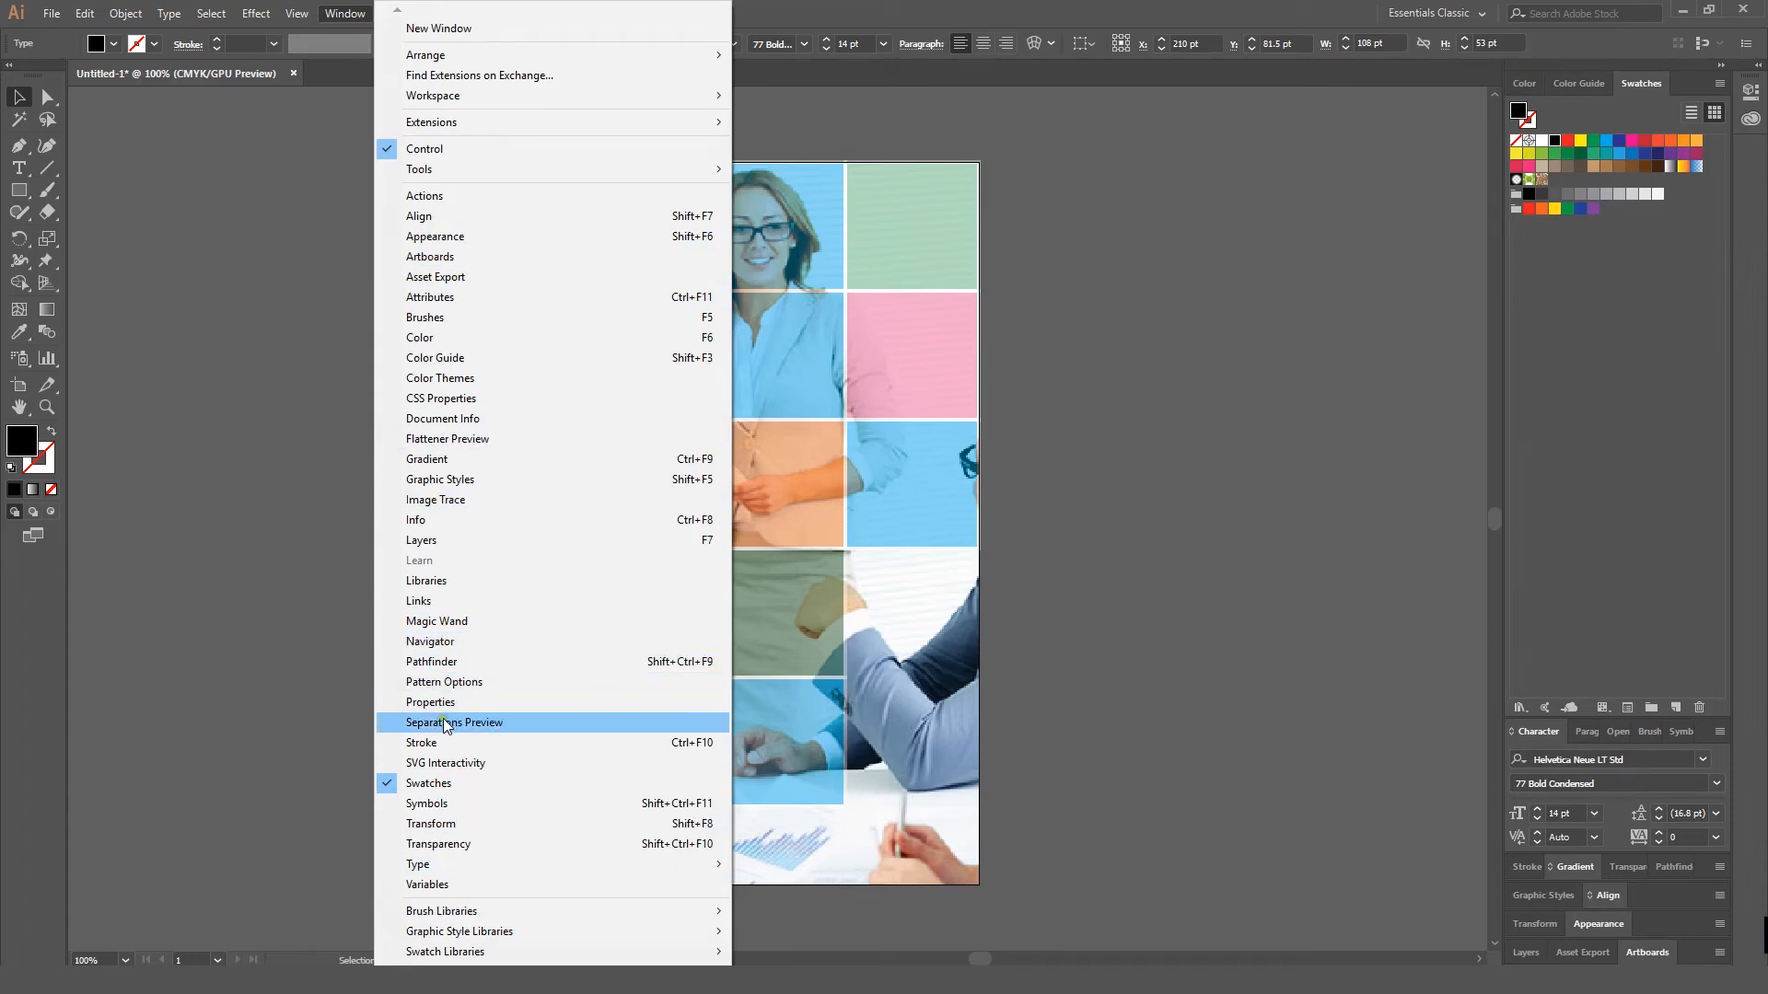
{"action": "mouse_move", "coordinate": [516, 863]}
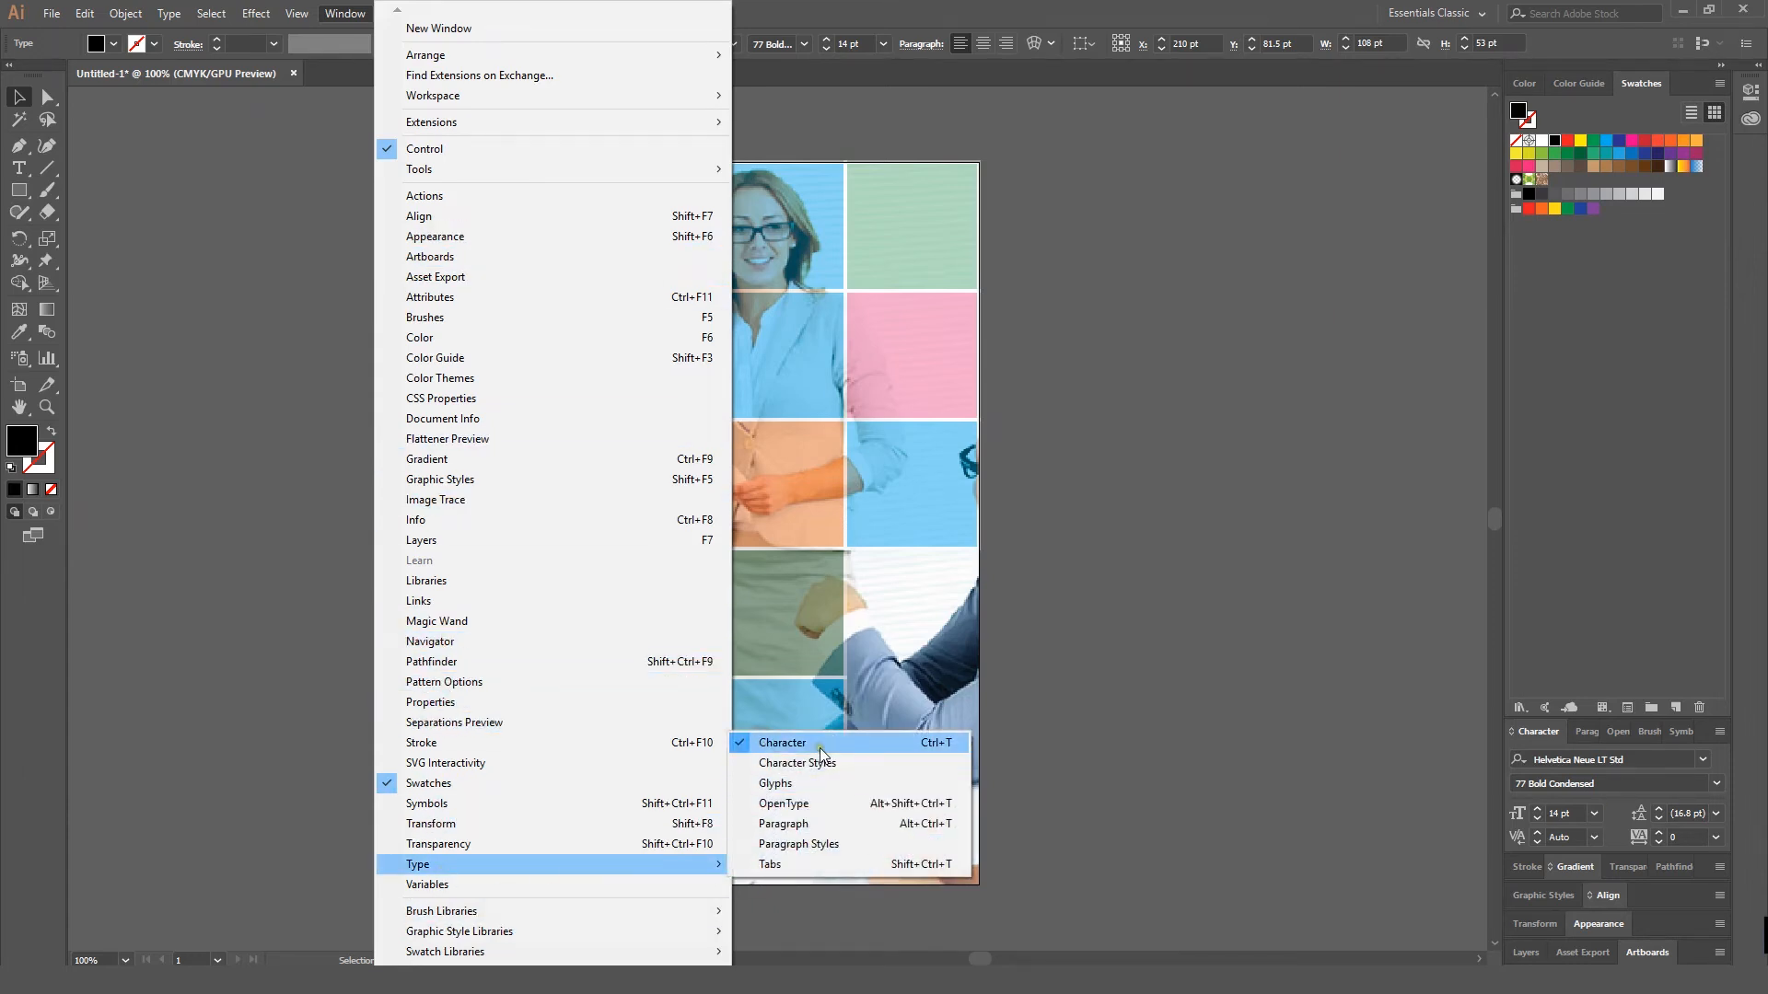
{"action": "left_click", "coordinate": [808, 823]}
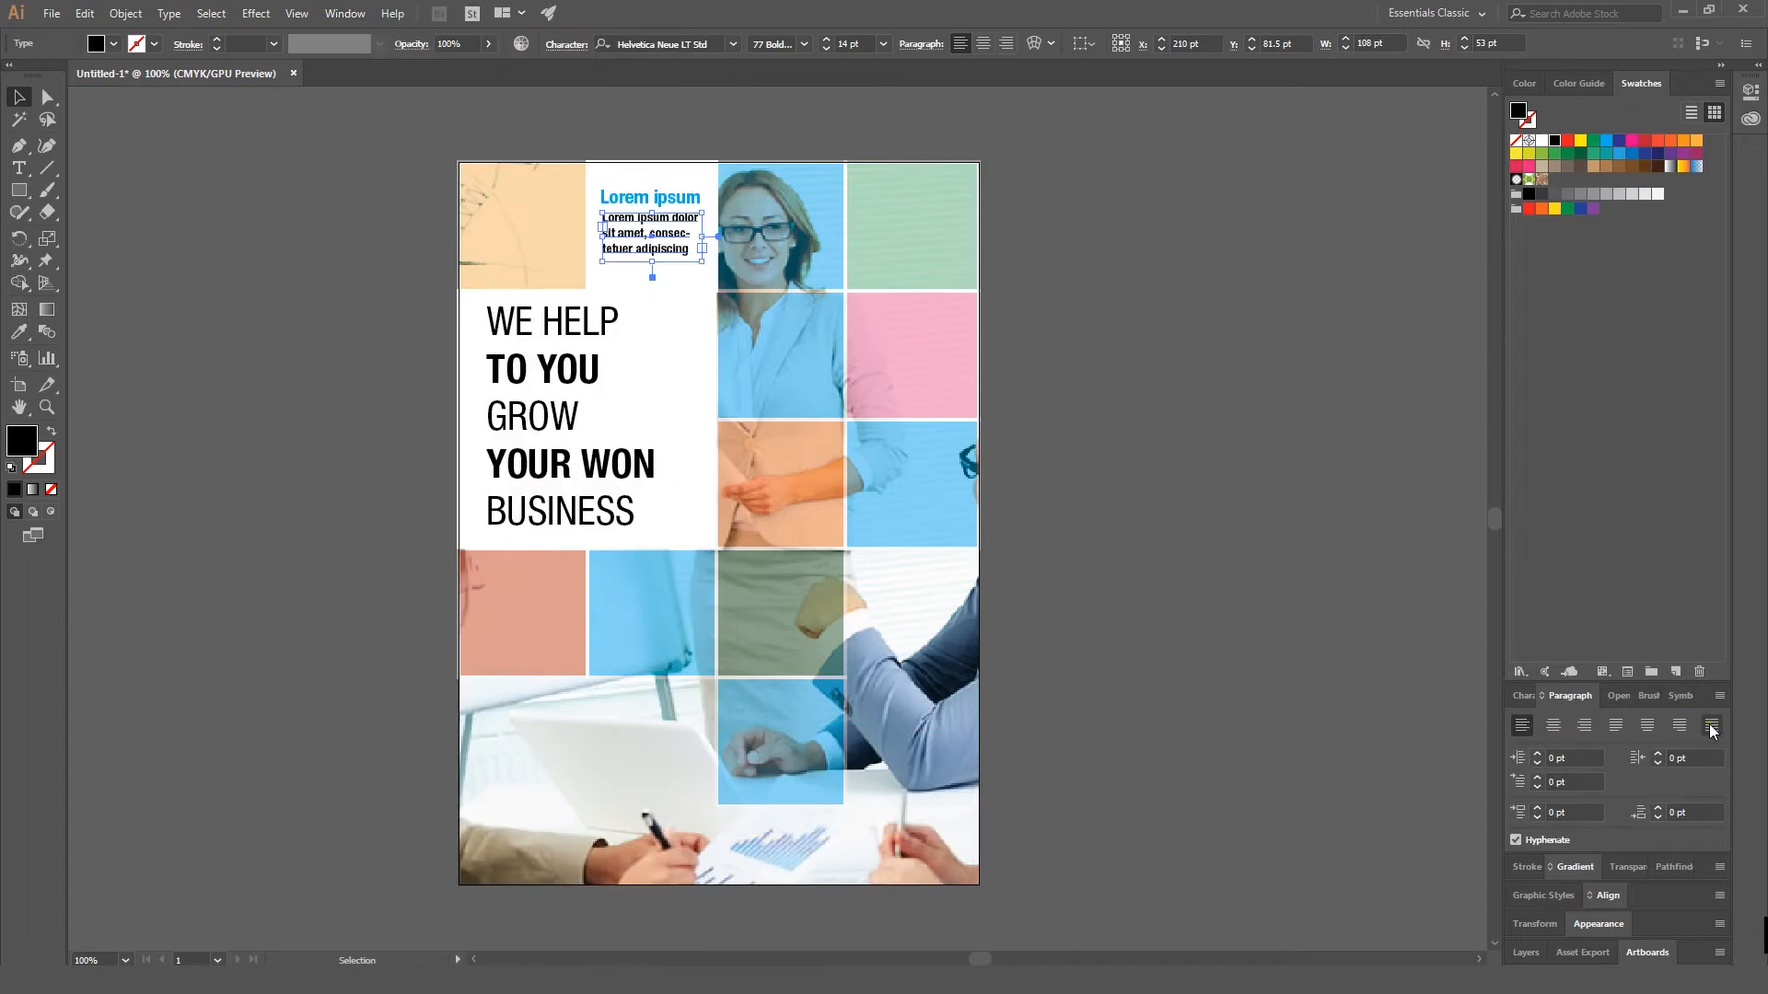
{"action": "left_click_drag", "start_coordinate": [1553, 706], "coordinate": [1009, 281]}
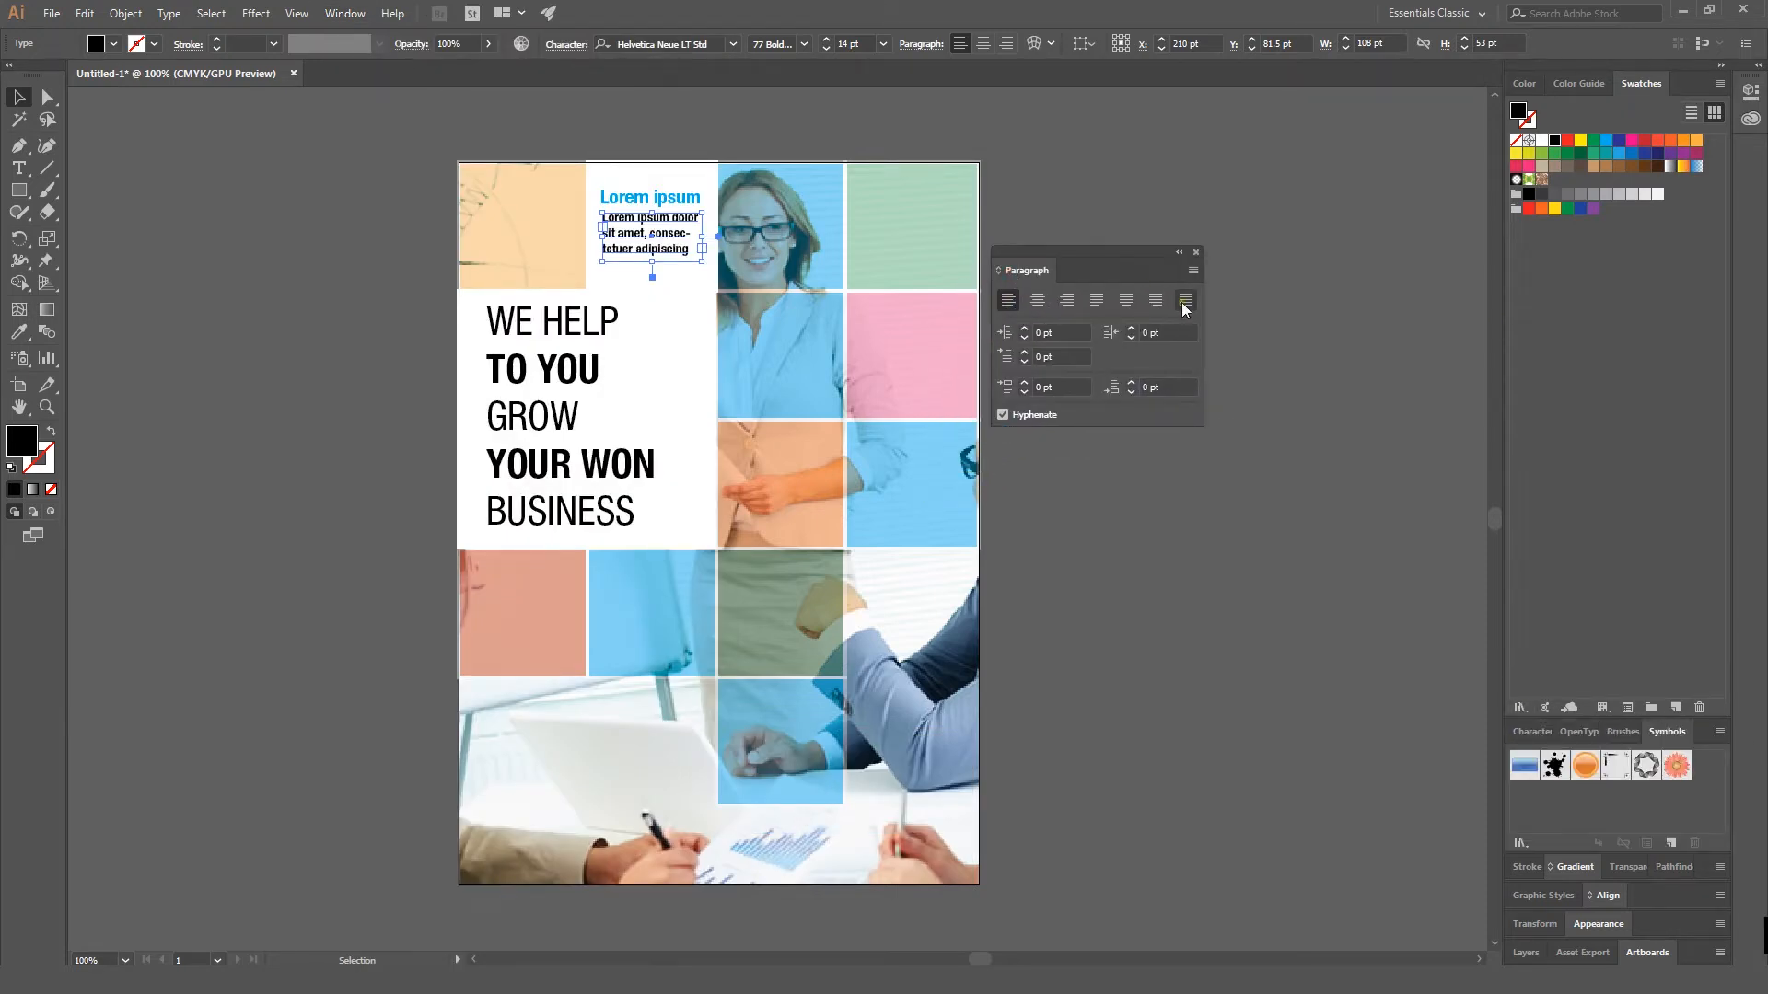
{"action": "left_click", "coordinate": [1185, 300]}
{"action": "left_click", "coordinate": [189, 135]}
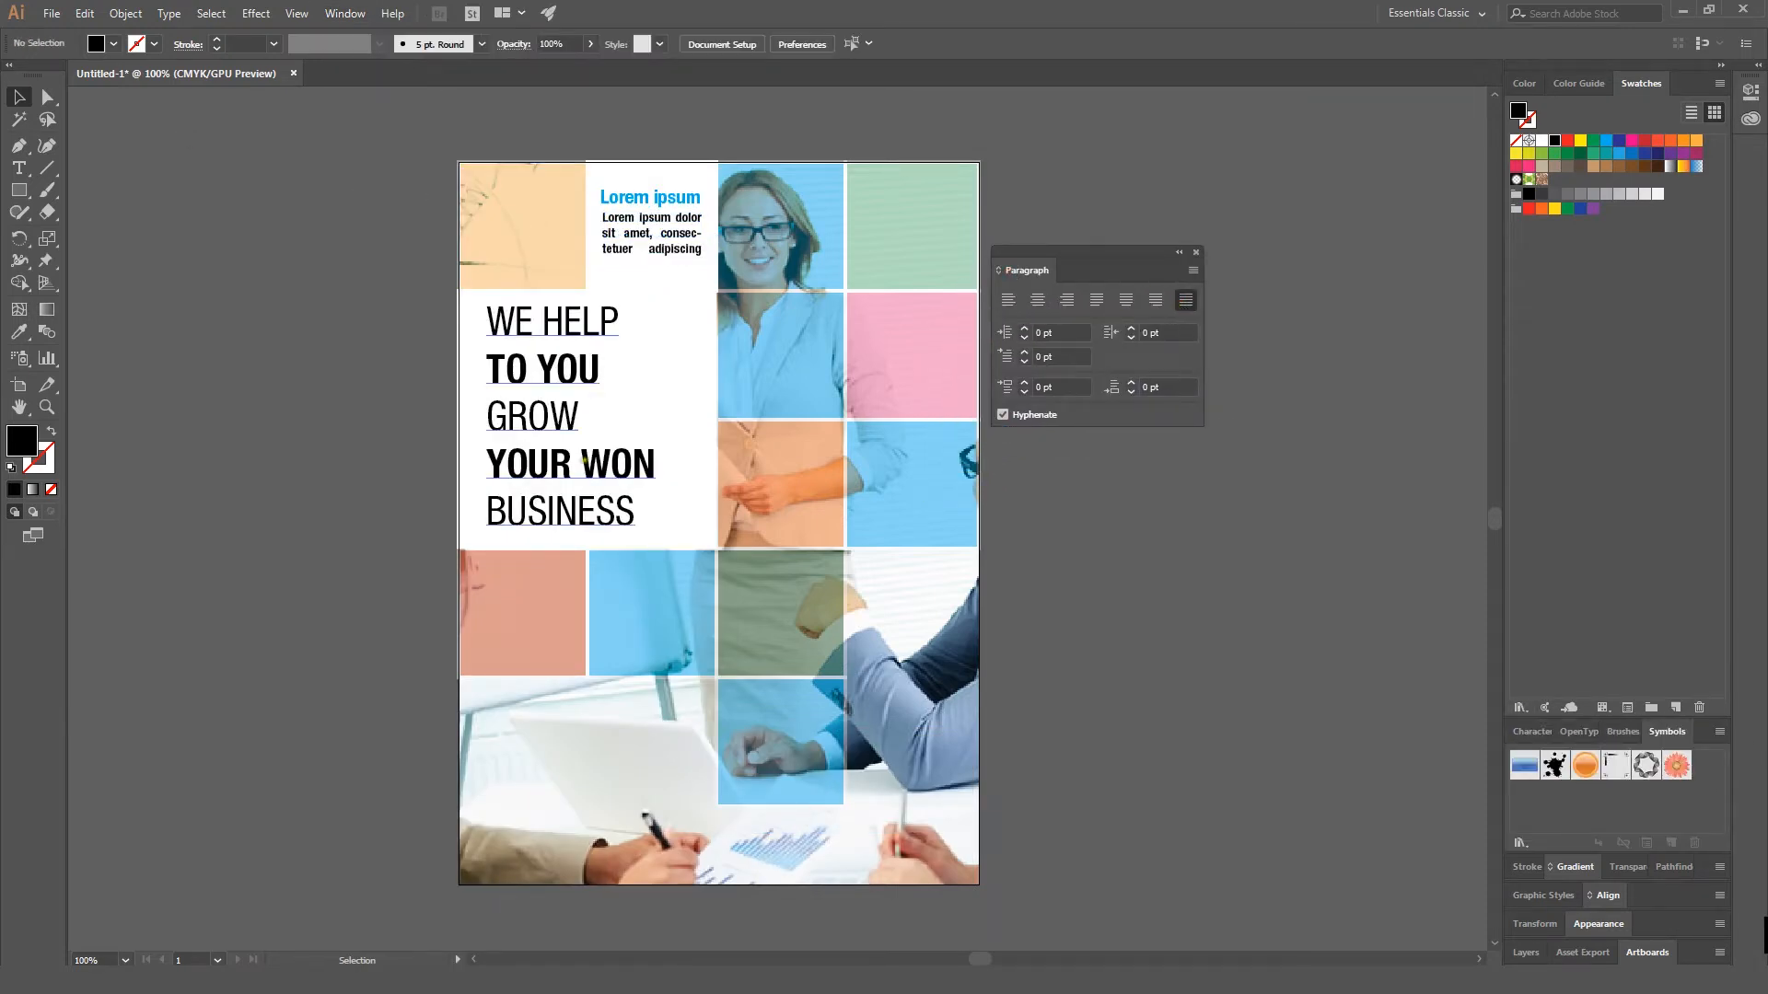
Step: Draw a full-width rectangle of 565 × about 225 pt from below the fourth grid row to the artboard's lower edge
{"action": "left_click_drag", "start_coordinate": [633, 722], "coordinate": [640, 570]}
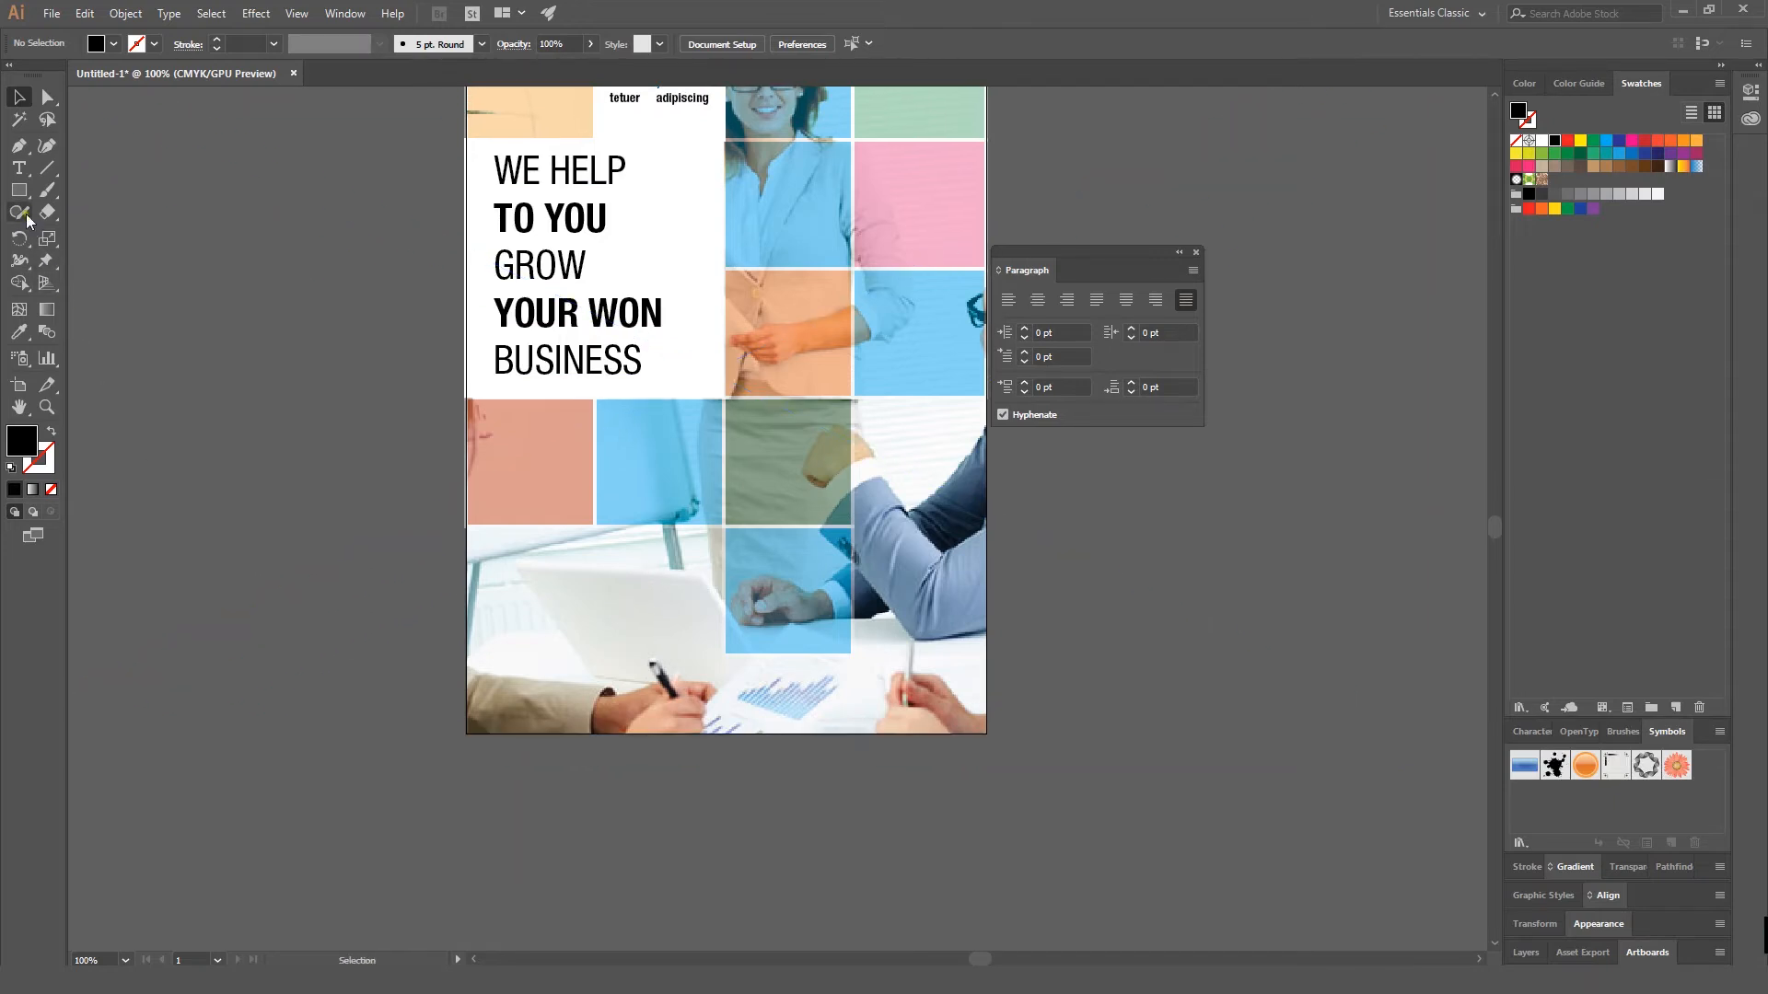
{"action": "left_click_drag", "start_coordinate": [467, 526], "coordinate": [986, 734]}
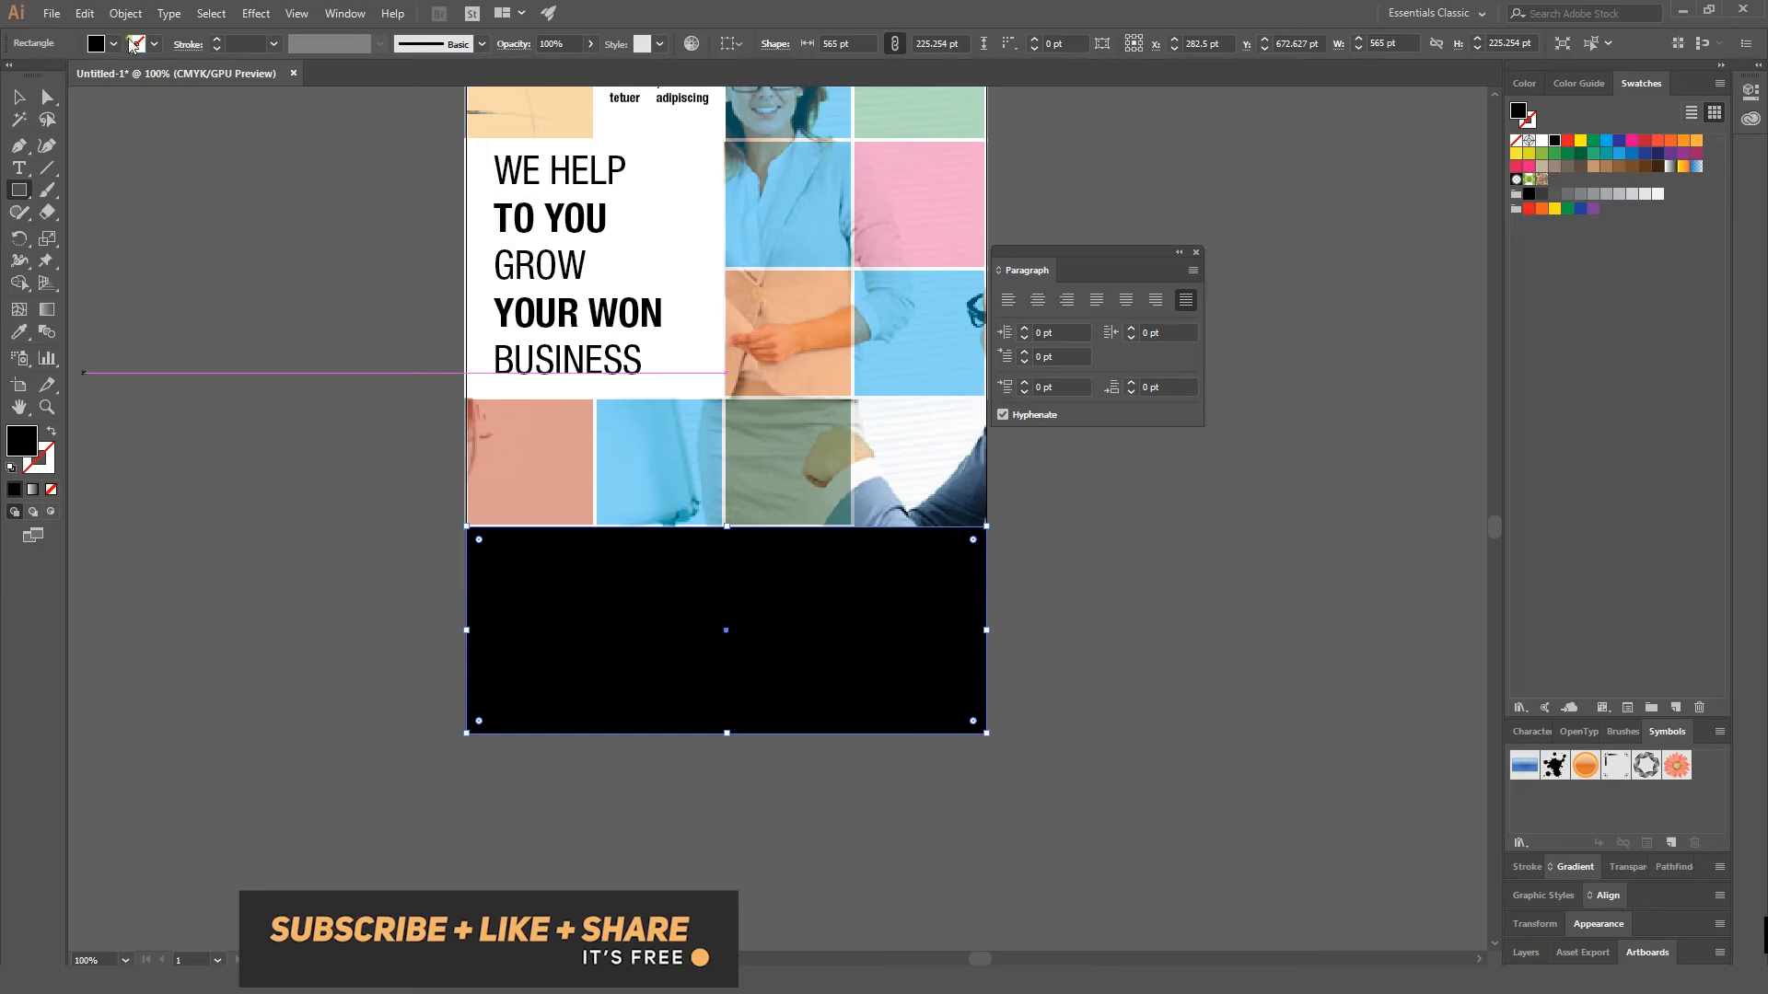
Step: Fill the full-width rectangle below the fourth grid row with white
{"action": "left_click", "coordinate": [113, 43]}
{"action": "left_click", "coordinate": [37, 77]}
{"action": "left_click", "coordinate": [112, 43]}
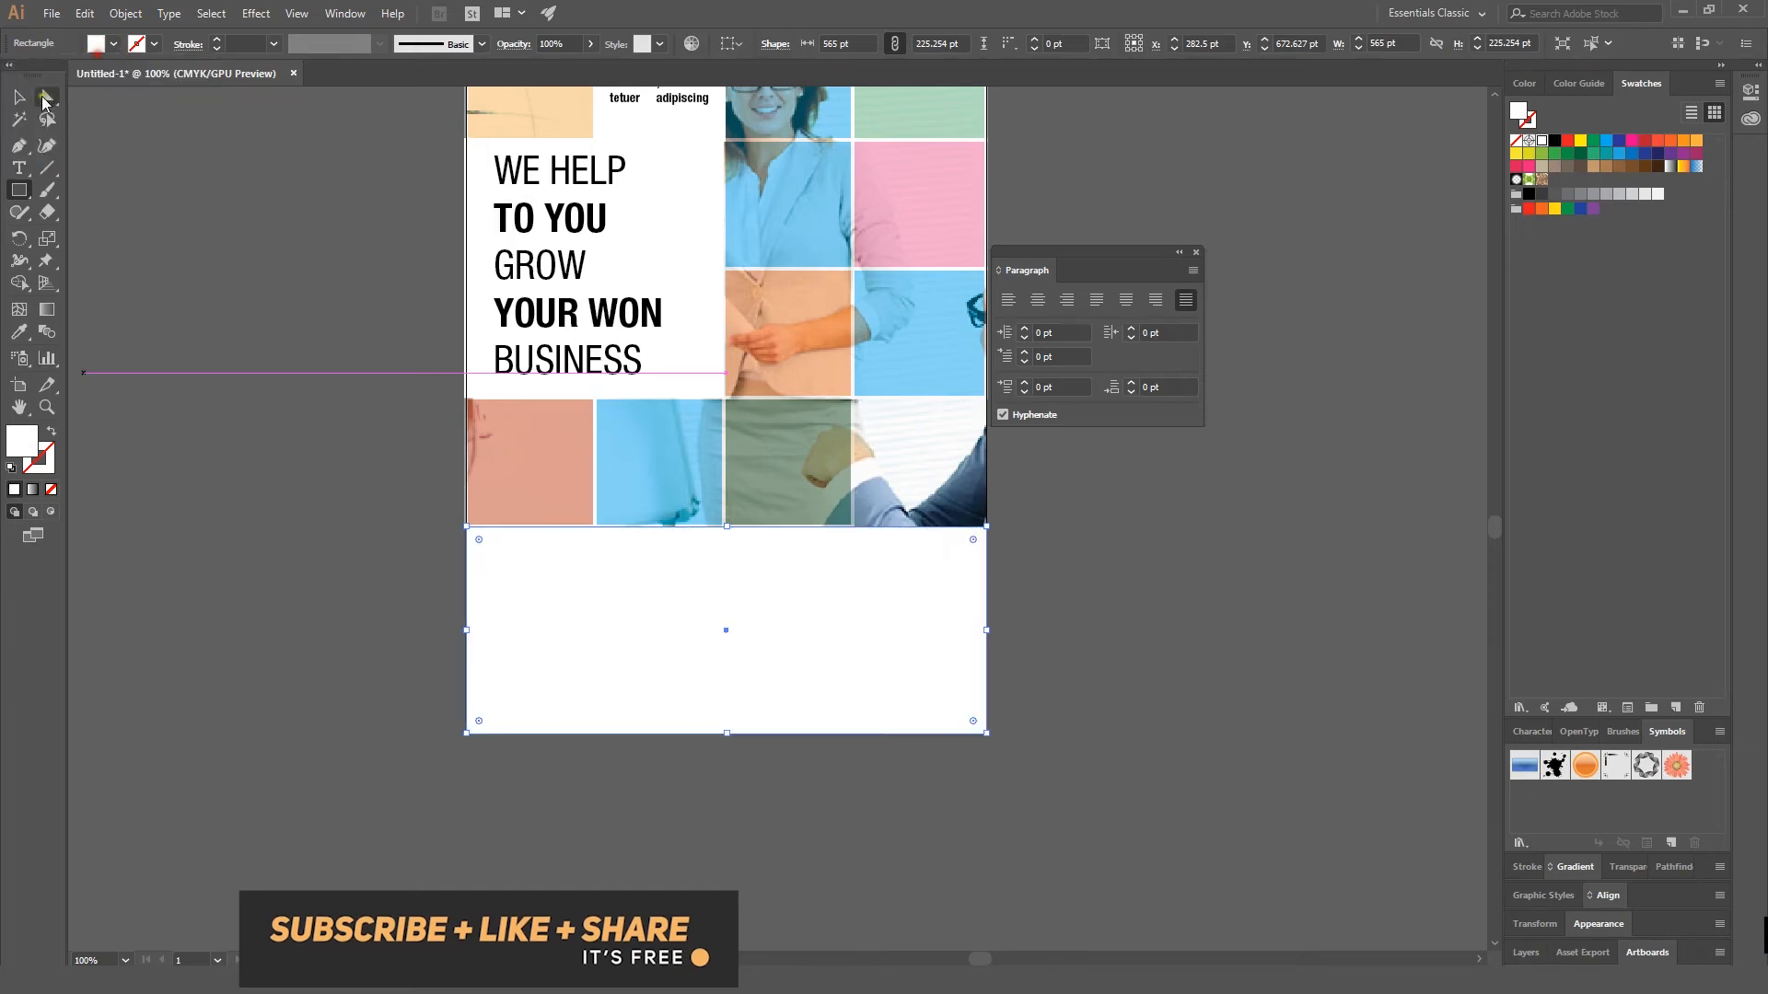
Step: Shift the white rectangle down to uncover the blue square in the fifth row and bring that square to the front
{"action": "left_click", "coordinate": [19, 96]}
{"action": "left_click_drag", "start_coordinate": [617, 609], "coordinate": [616, 720]}
{"action": "left_click", "coordinate": [782, 571]}
{"action": "right_click", "coordinate": [783, 552]}
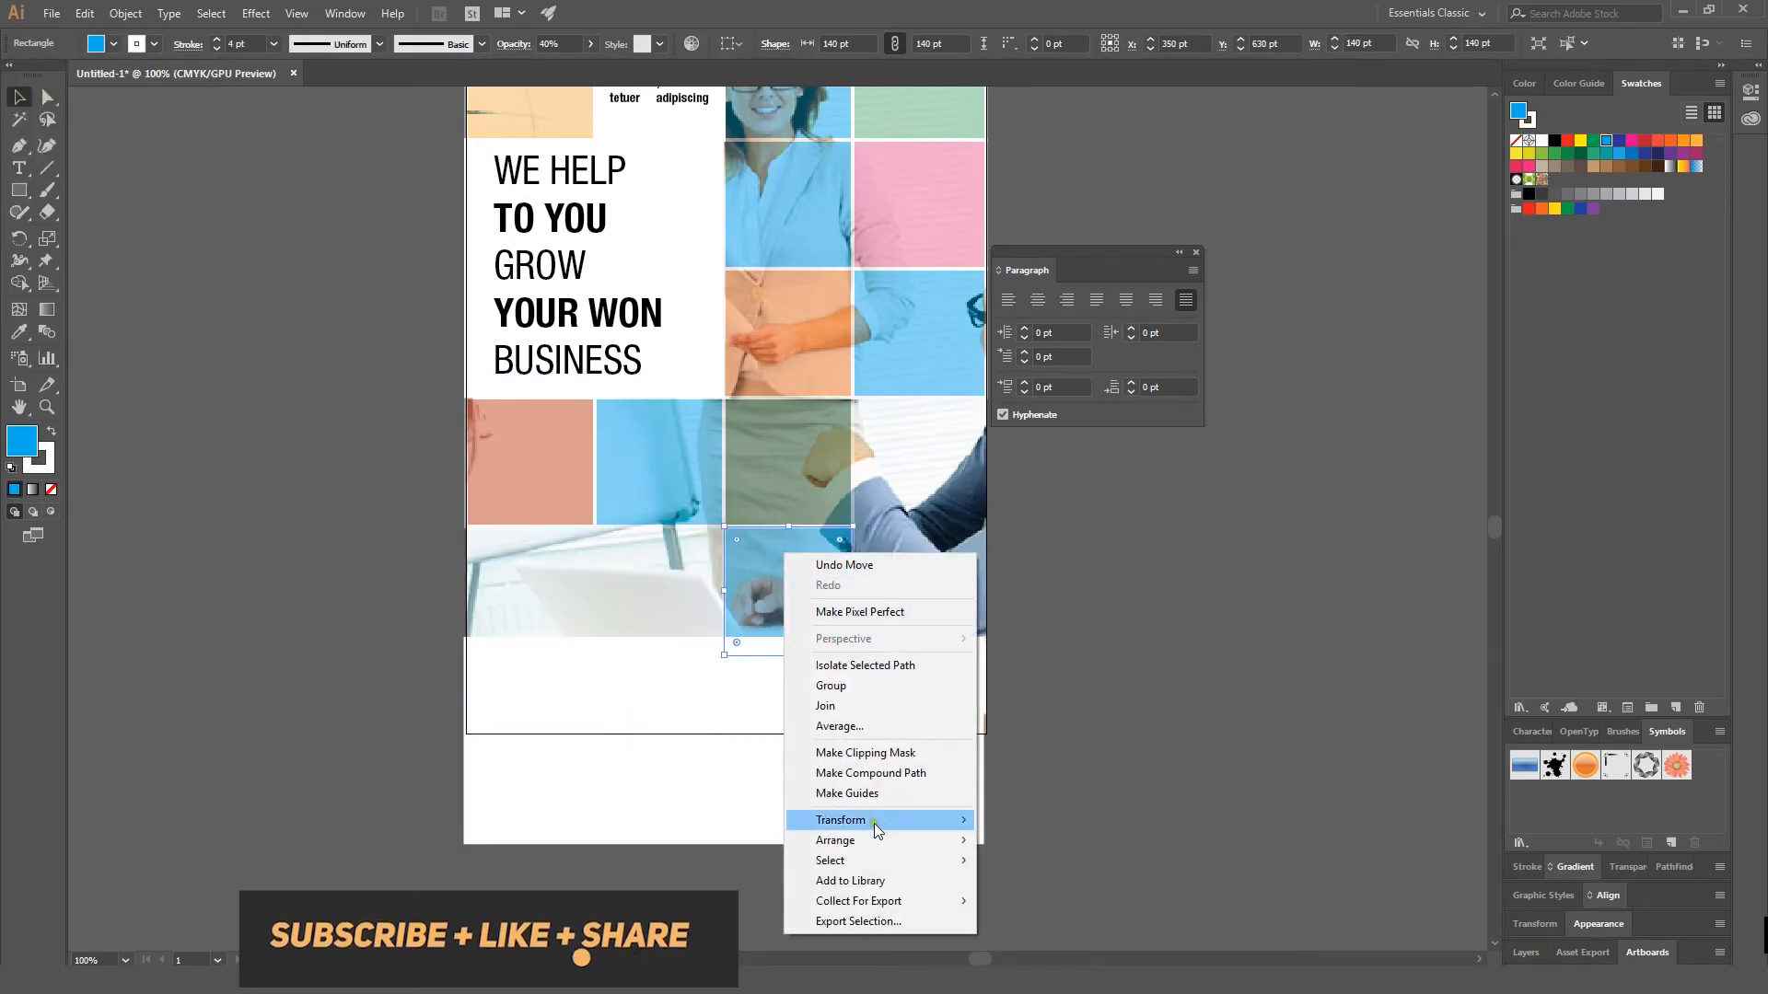
{"action": "mouse_move", "coordinate": [945, 843]}
{"action": "left_click", "coordinate": [1018, 843]}
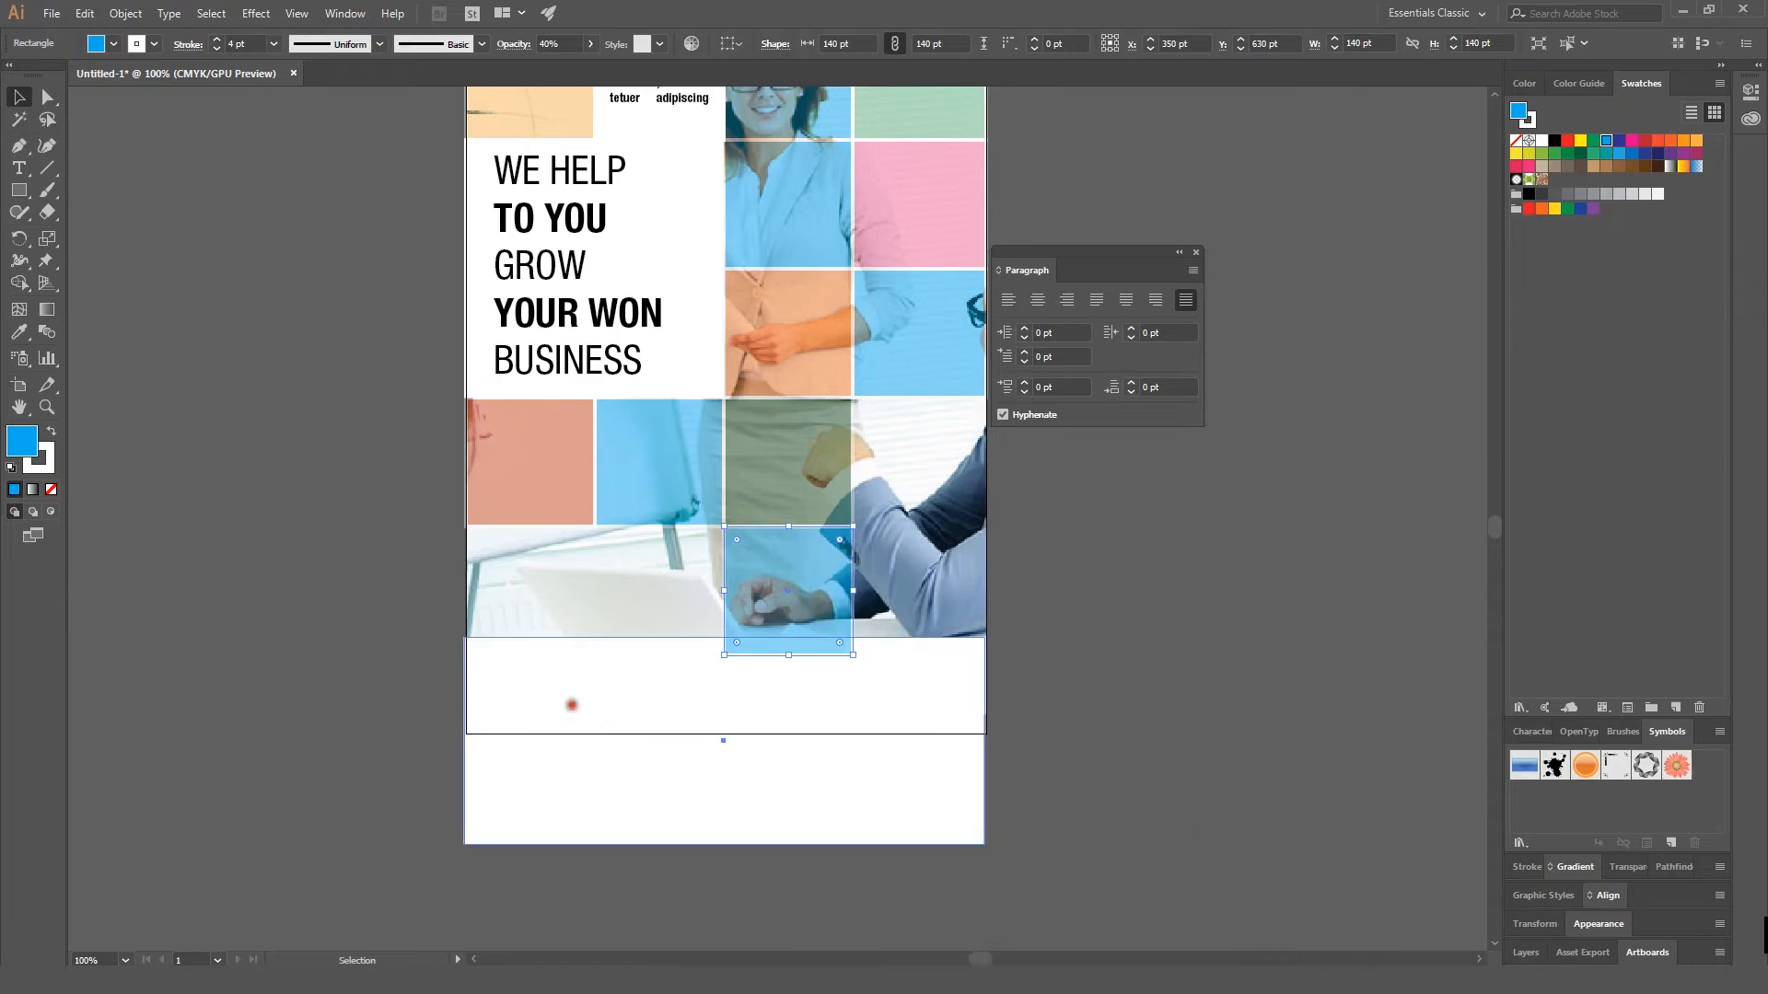
Step: Move the white rectangle back up so it starts directly below the fourth grid row
{"action": "left_click_drag", "start_coordinate": [571, 706], "coordinate": [574, 592]}
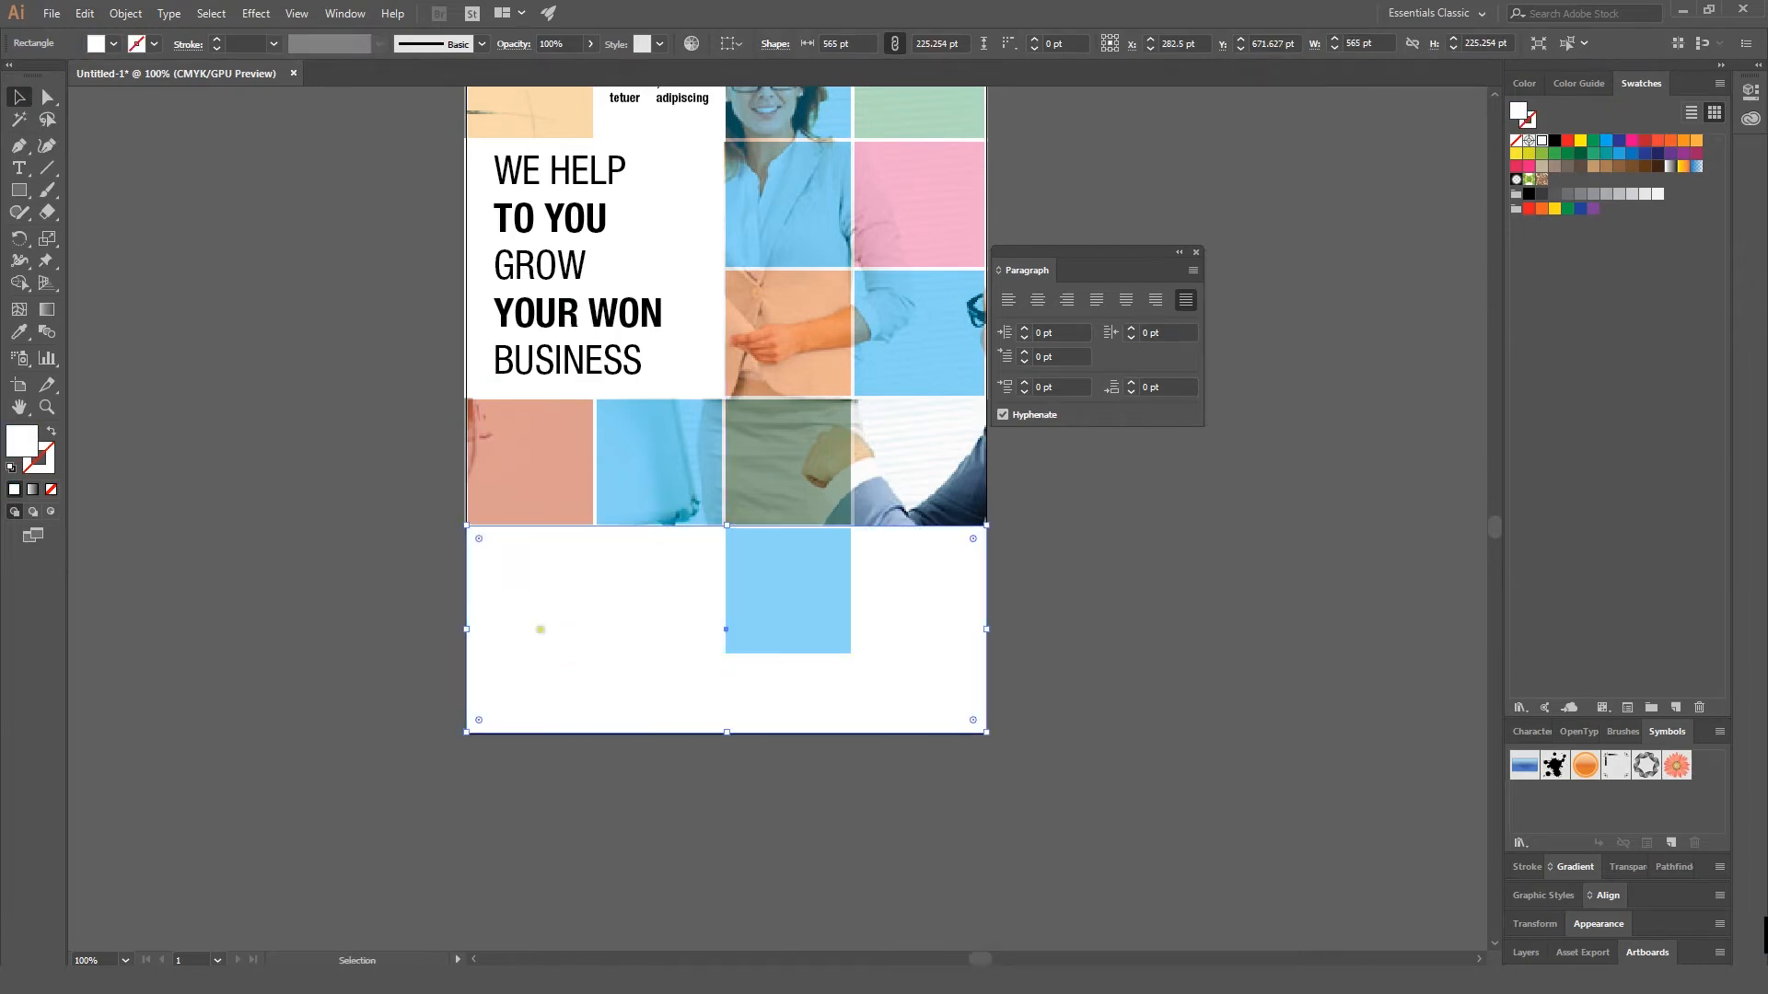
{"action": "left_click", "coordinate": [428, 628]}
{"action": "left_click", "coordinate": [616, 578]}
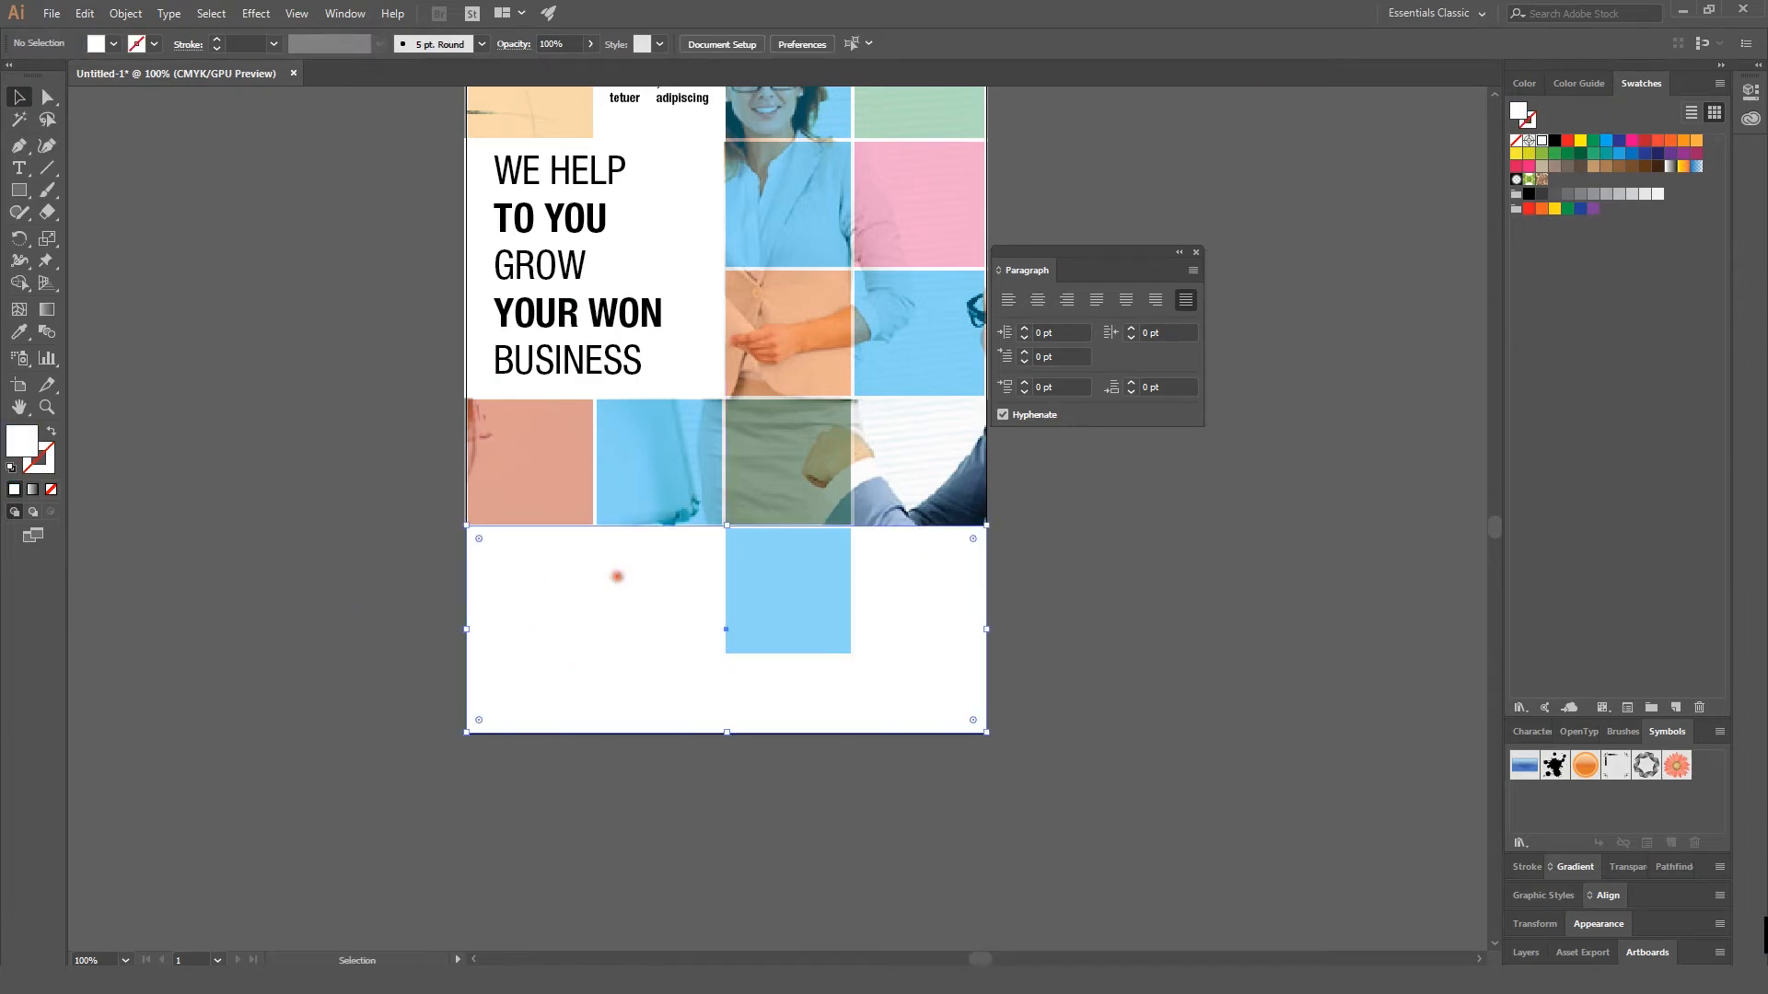
{"action": "left_click", "coordinate": [350, 518]}
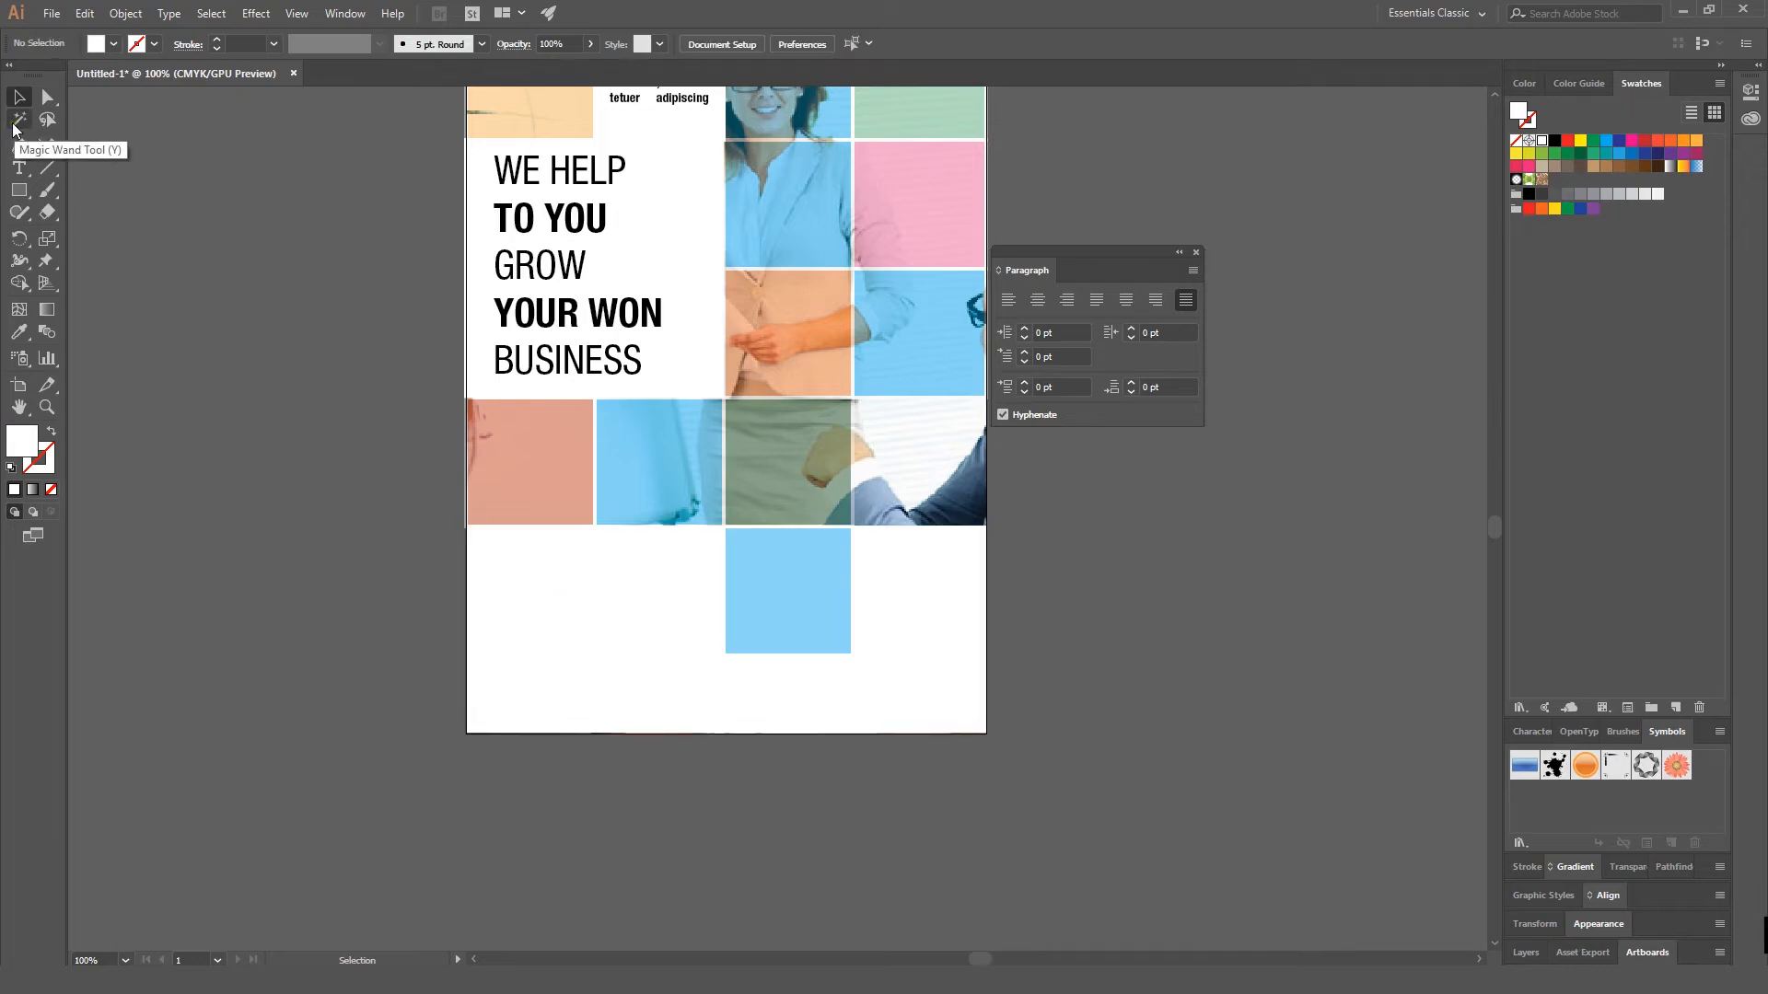
Step: Draw a rectangle of 145 × about 85 pt in the artboard's lower-right corner and fill it with blue
{"action": "left_click", "coordinate": [18, 189]}
{"action": "left_click_drag", "start_coordinate": [852, 655], "coordinate": [986, 734]}
{"action": "left_click", "coordinate": [93, 43]}
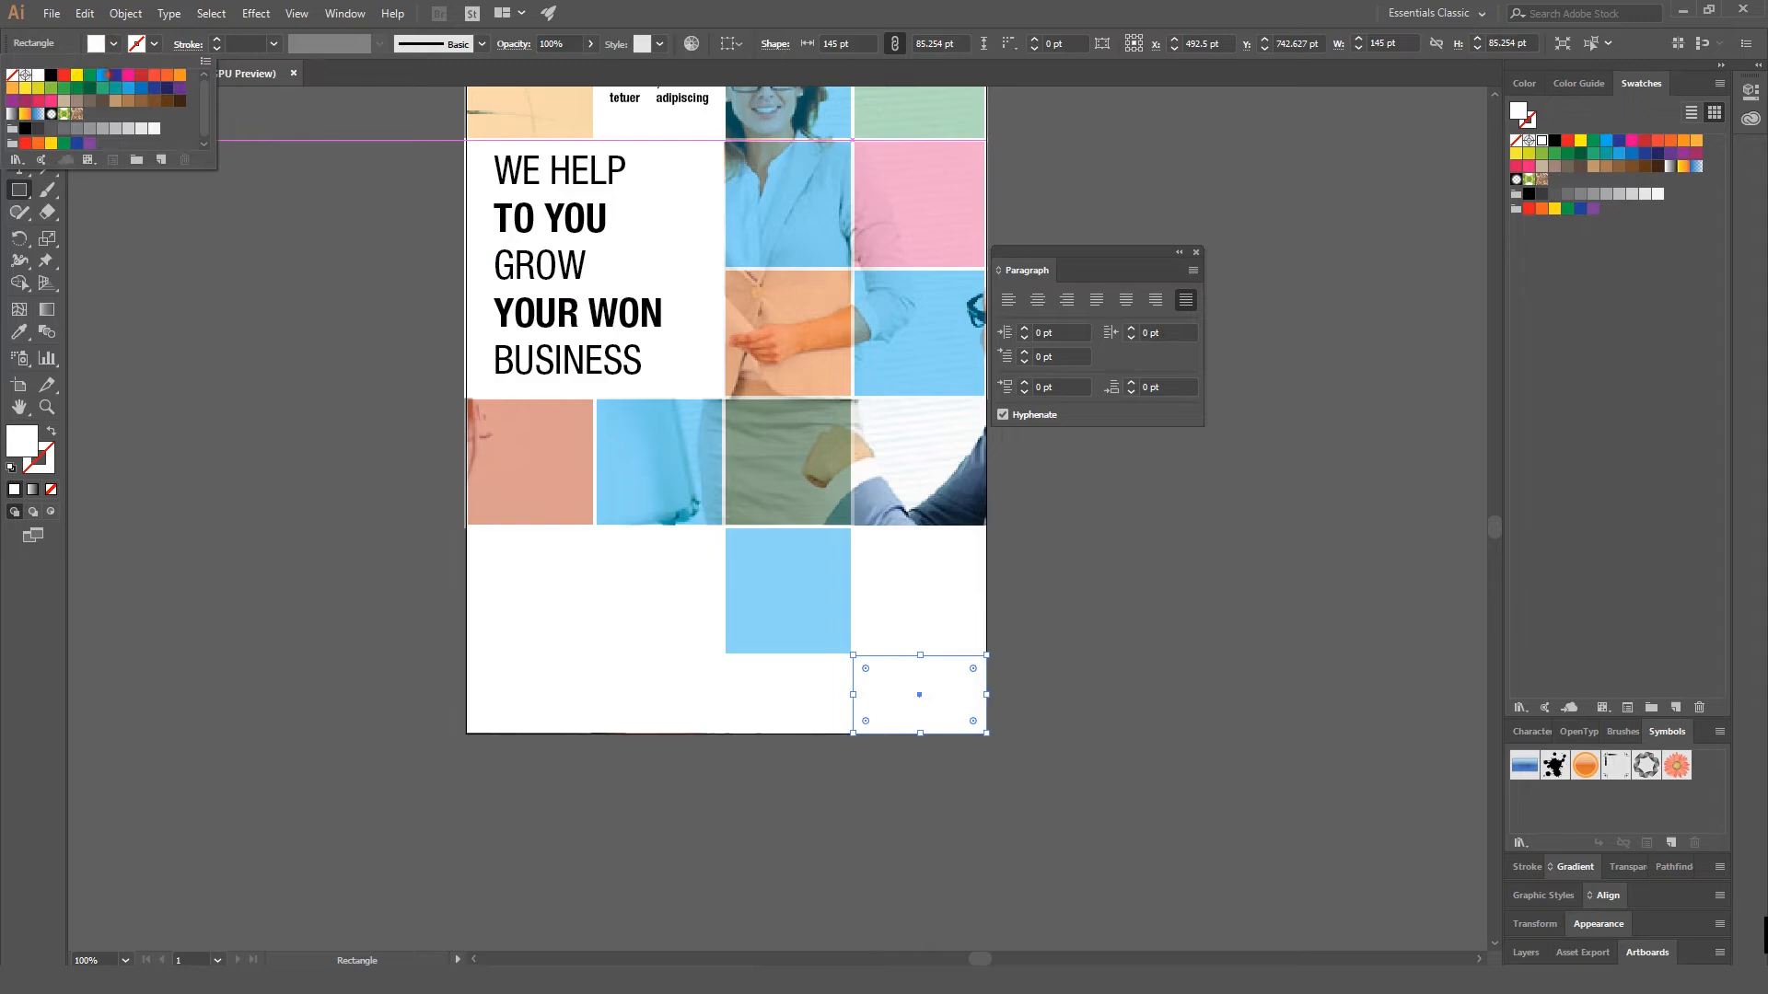
{"action": "left_click", "coordinate": [115, 74]}
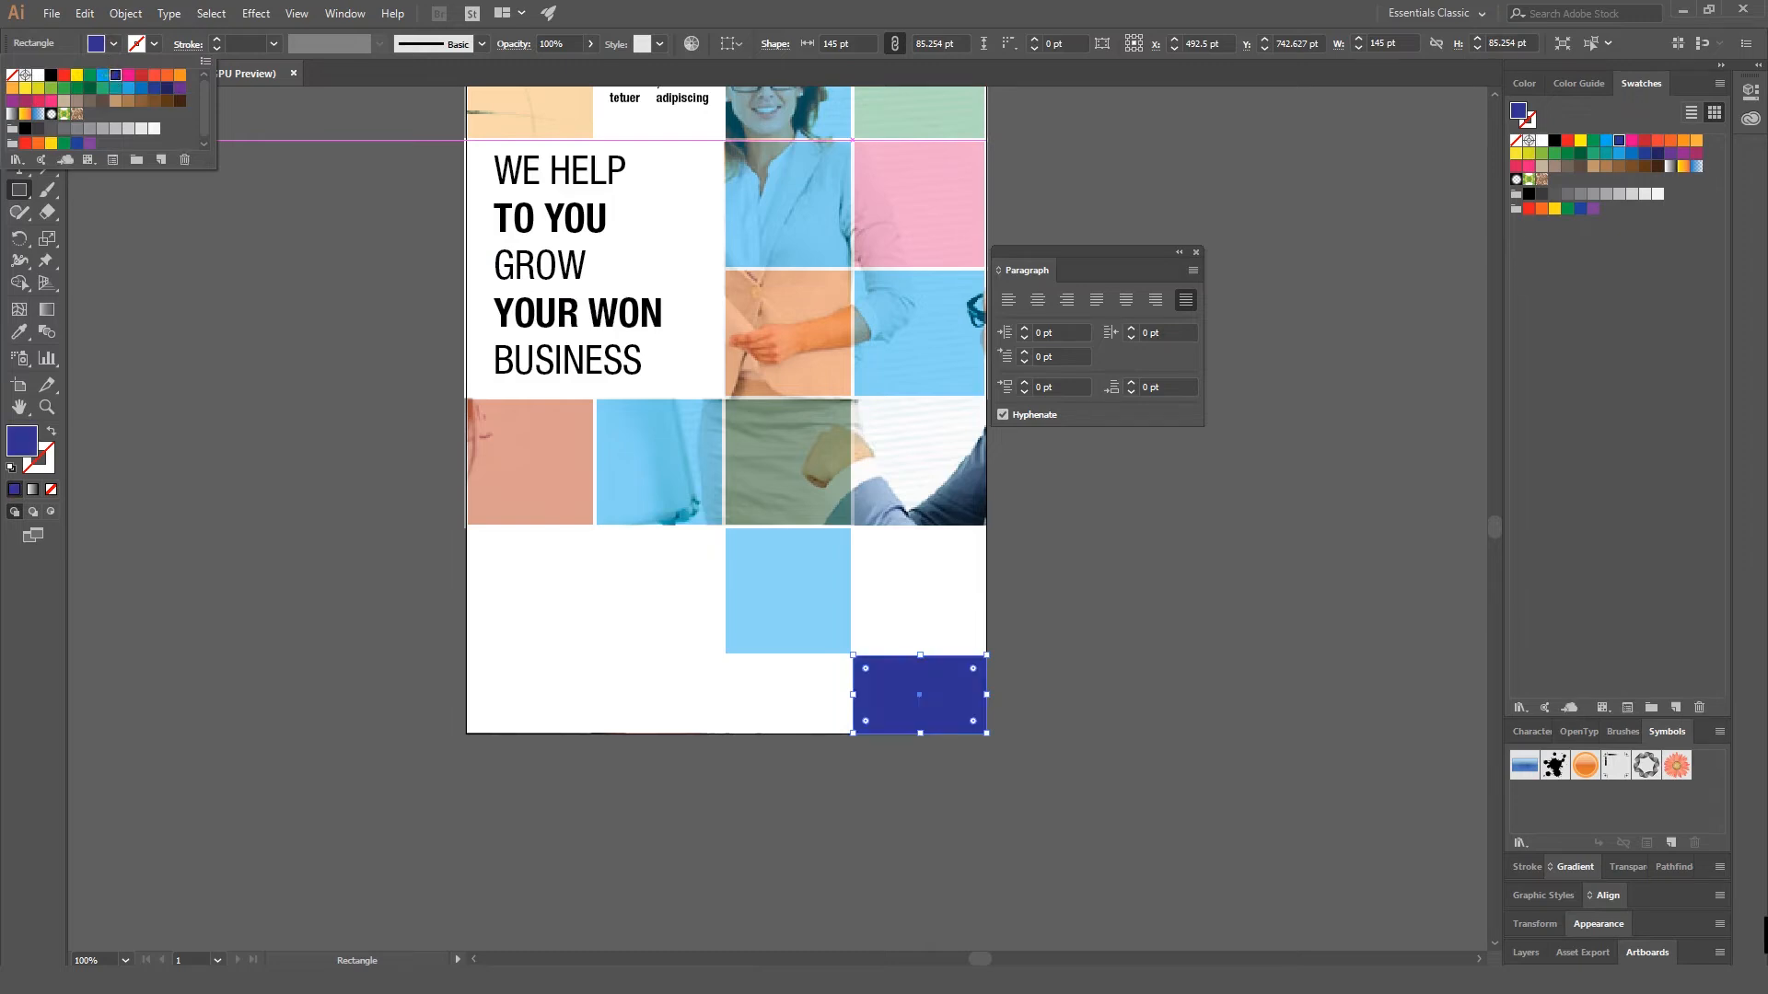
{"action": "left_click", "coordinate": [102, 75]}
{"action": "left_click", "coordinate": [110, 44]}
{"action": "left_click", "coordinate": [21, 98]}
{"action": "left_click", "coordinate": [160, 333]}
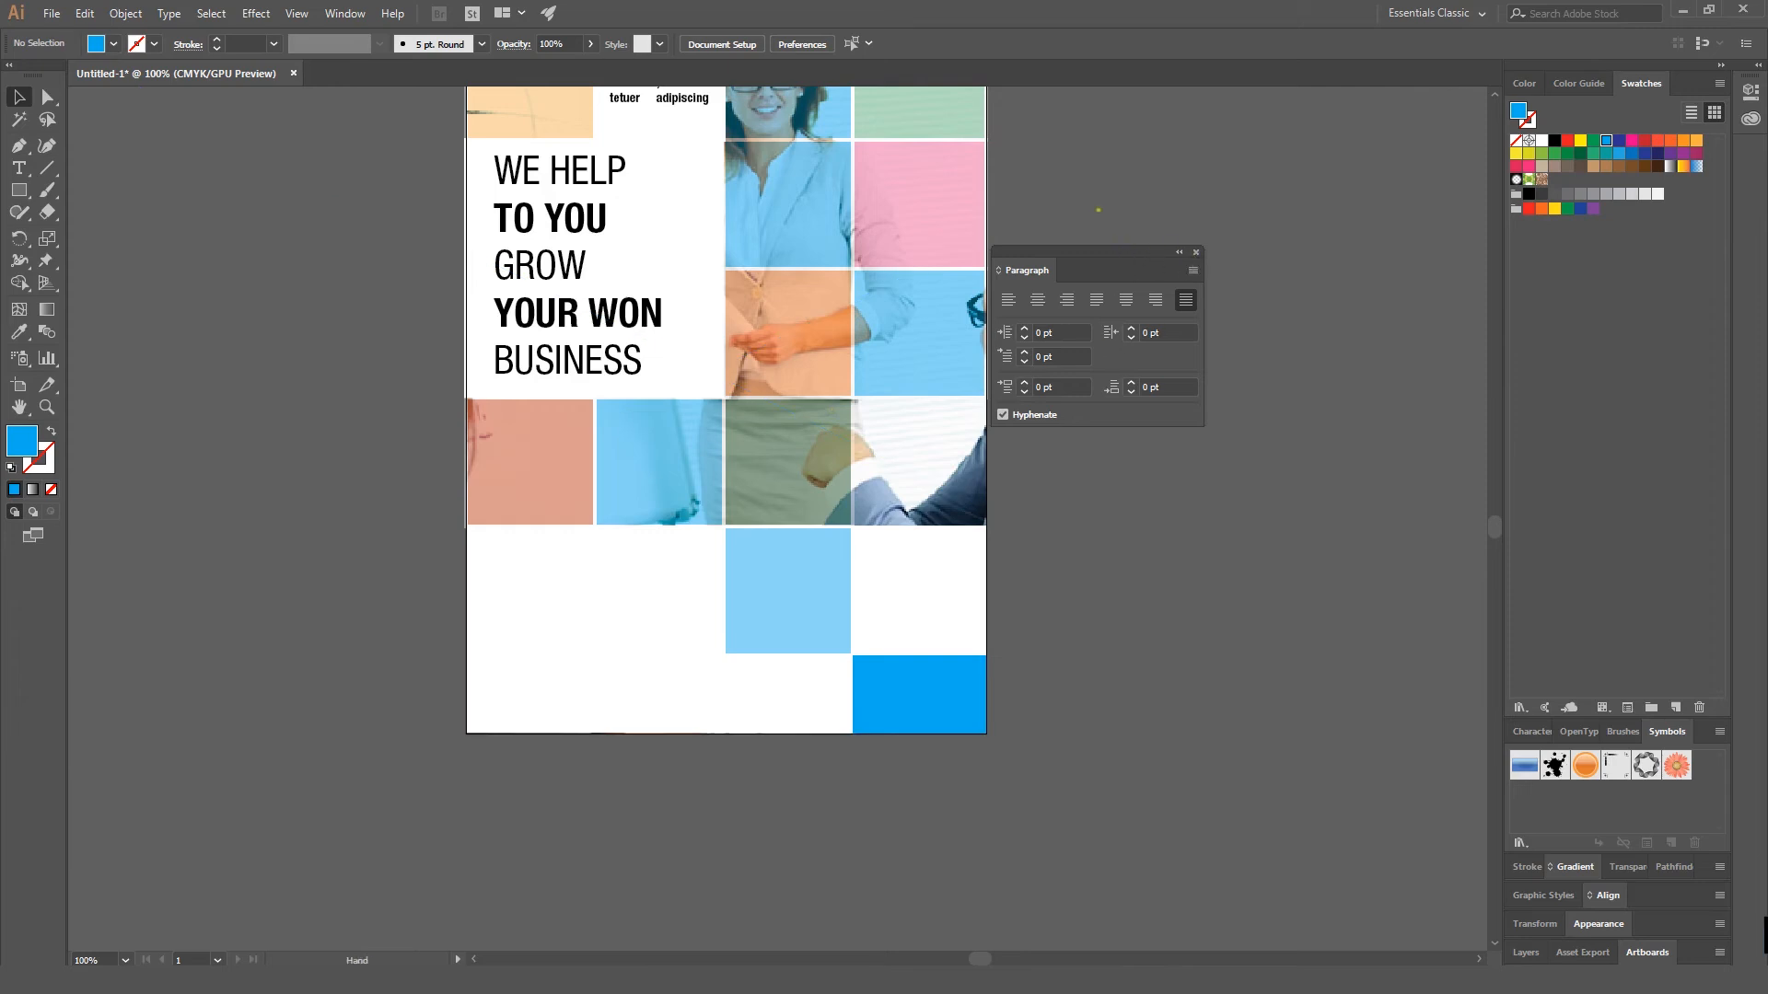
Step: Reduce the opacity of the white square behind the headline to 51%
{"action": "left_click_drag", "start_coordinate": [1097, 210], "coordinate": [1037, 339]}
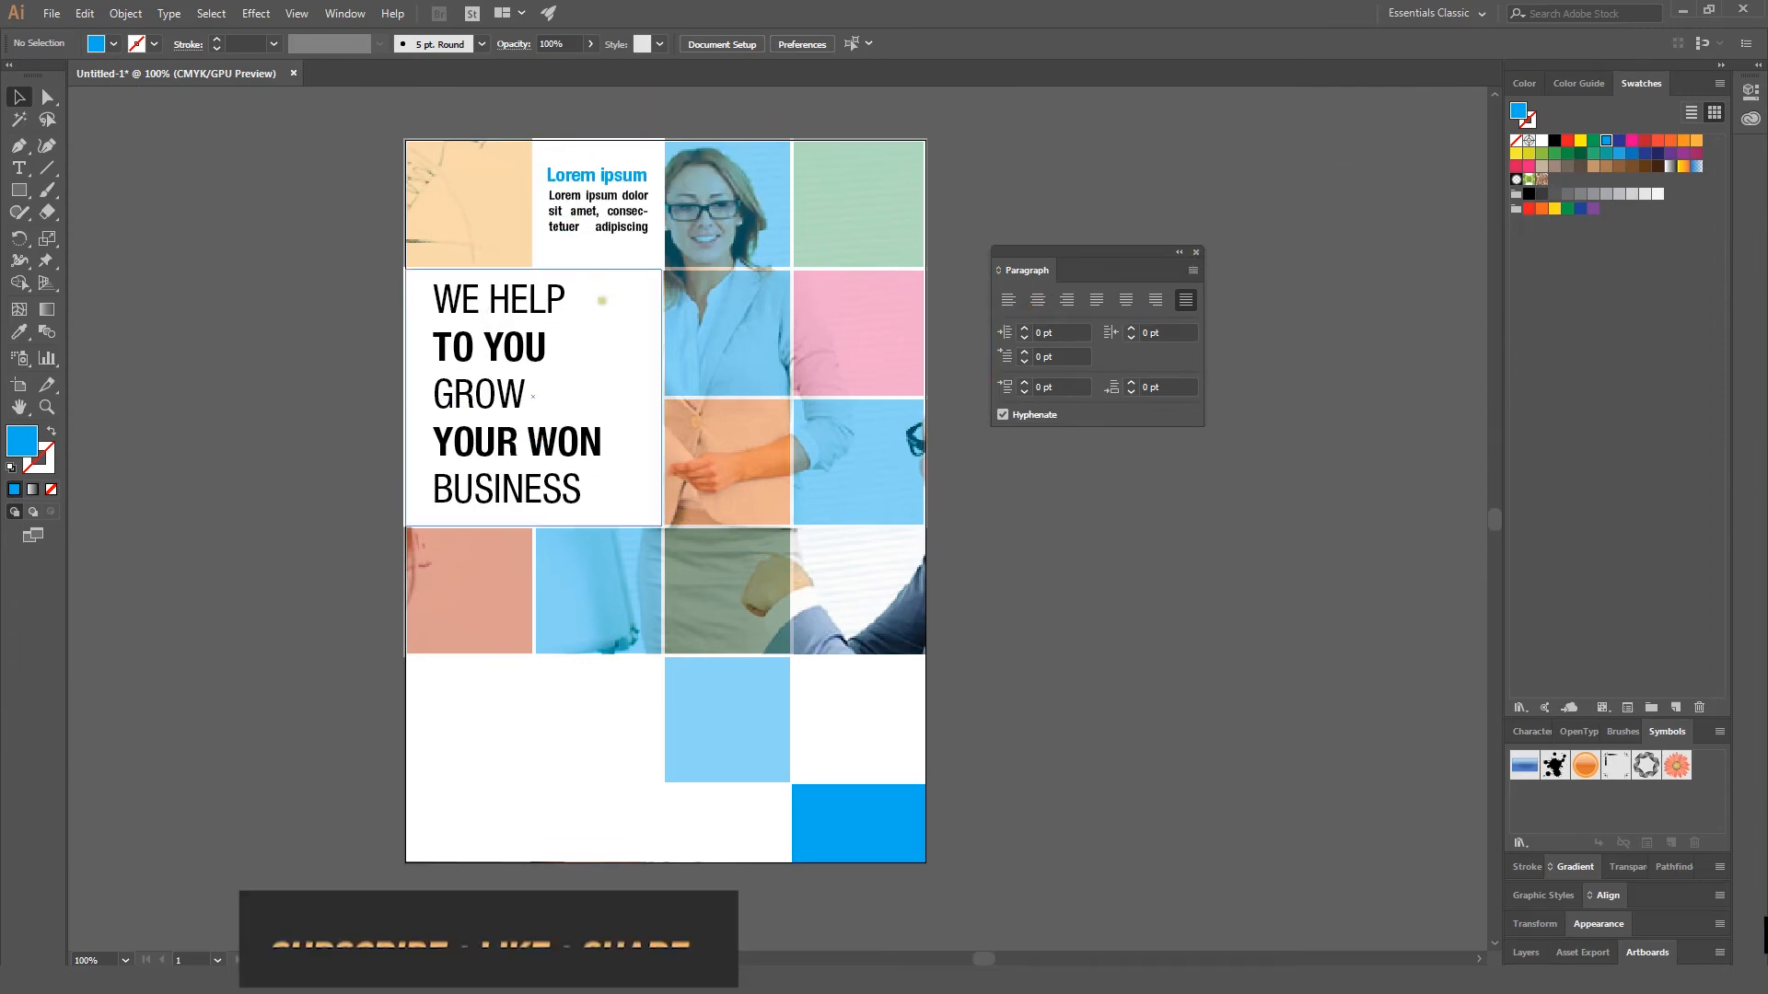
{"action": "left_click", "coordinate": [619, 351]}
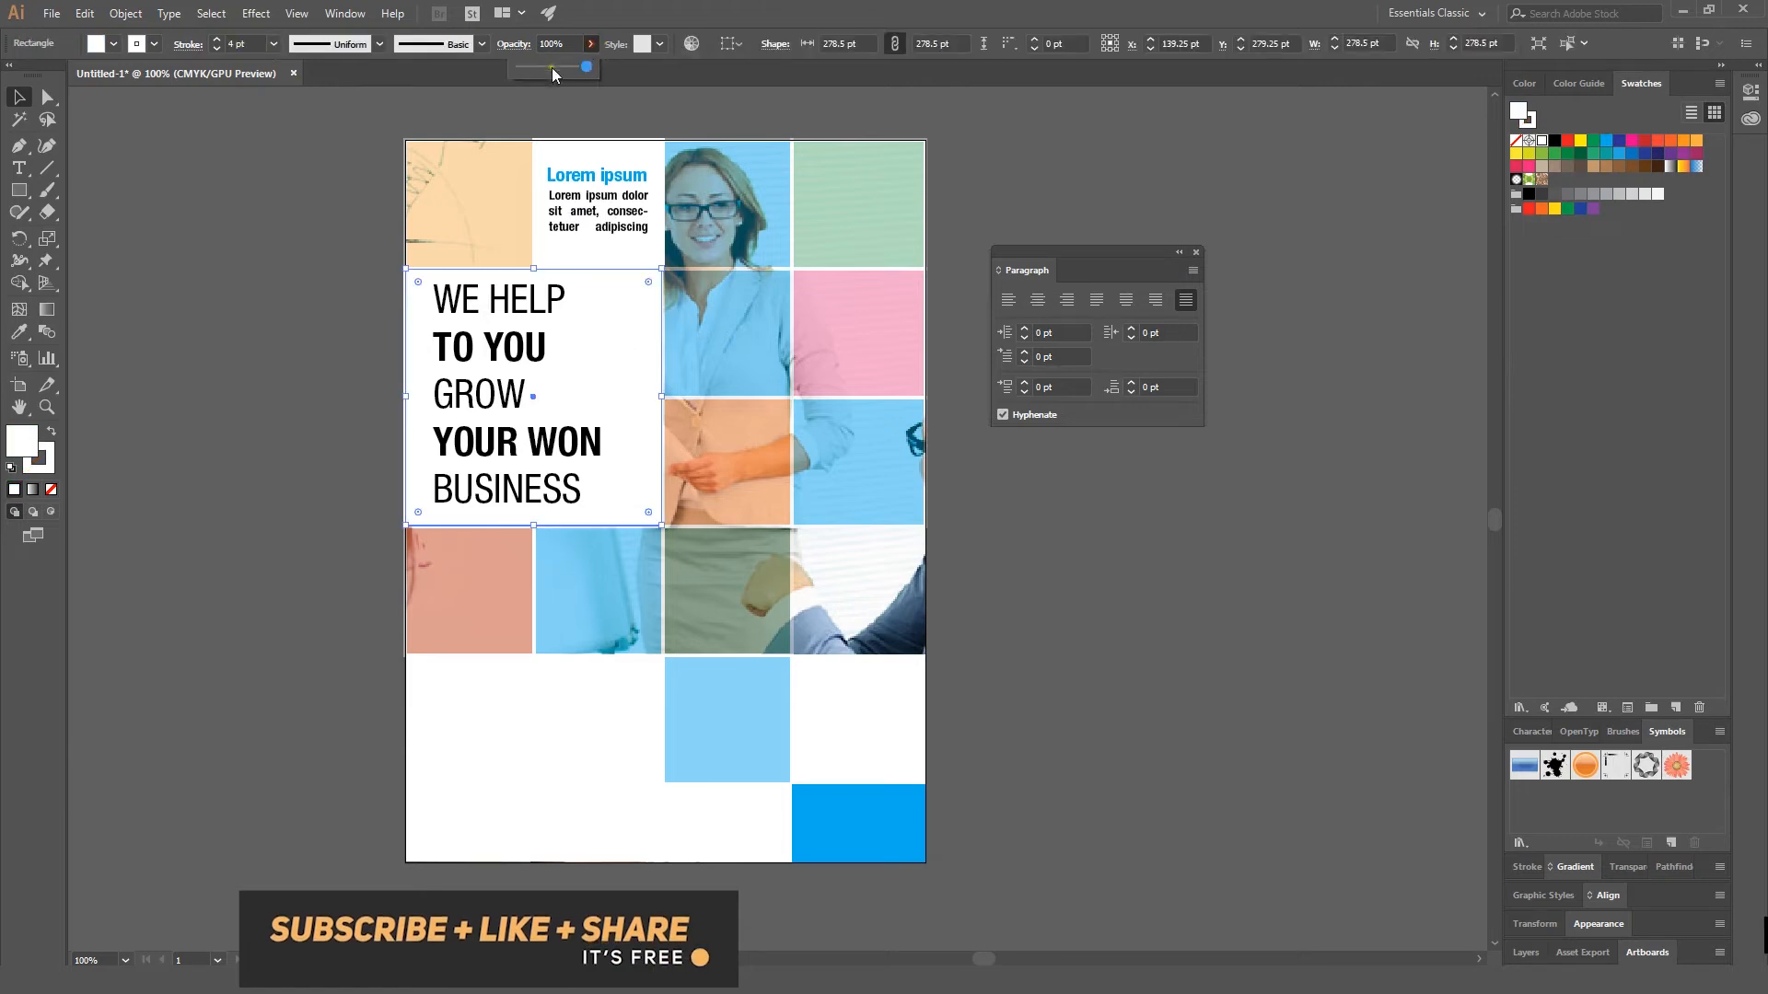
{"action": "left_click", "coordinate": [553, 68]}
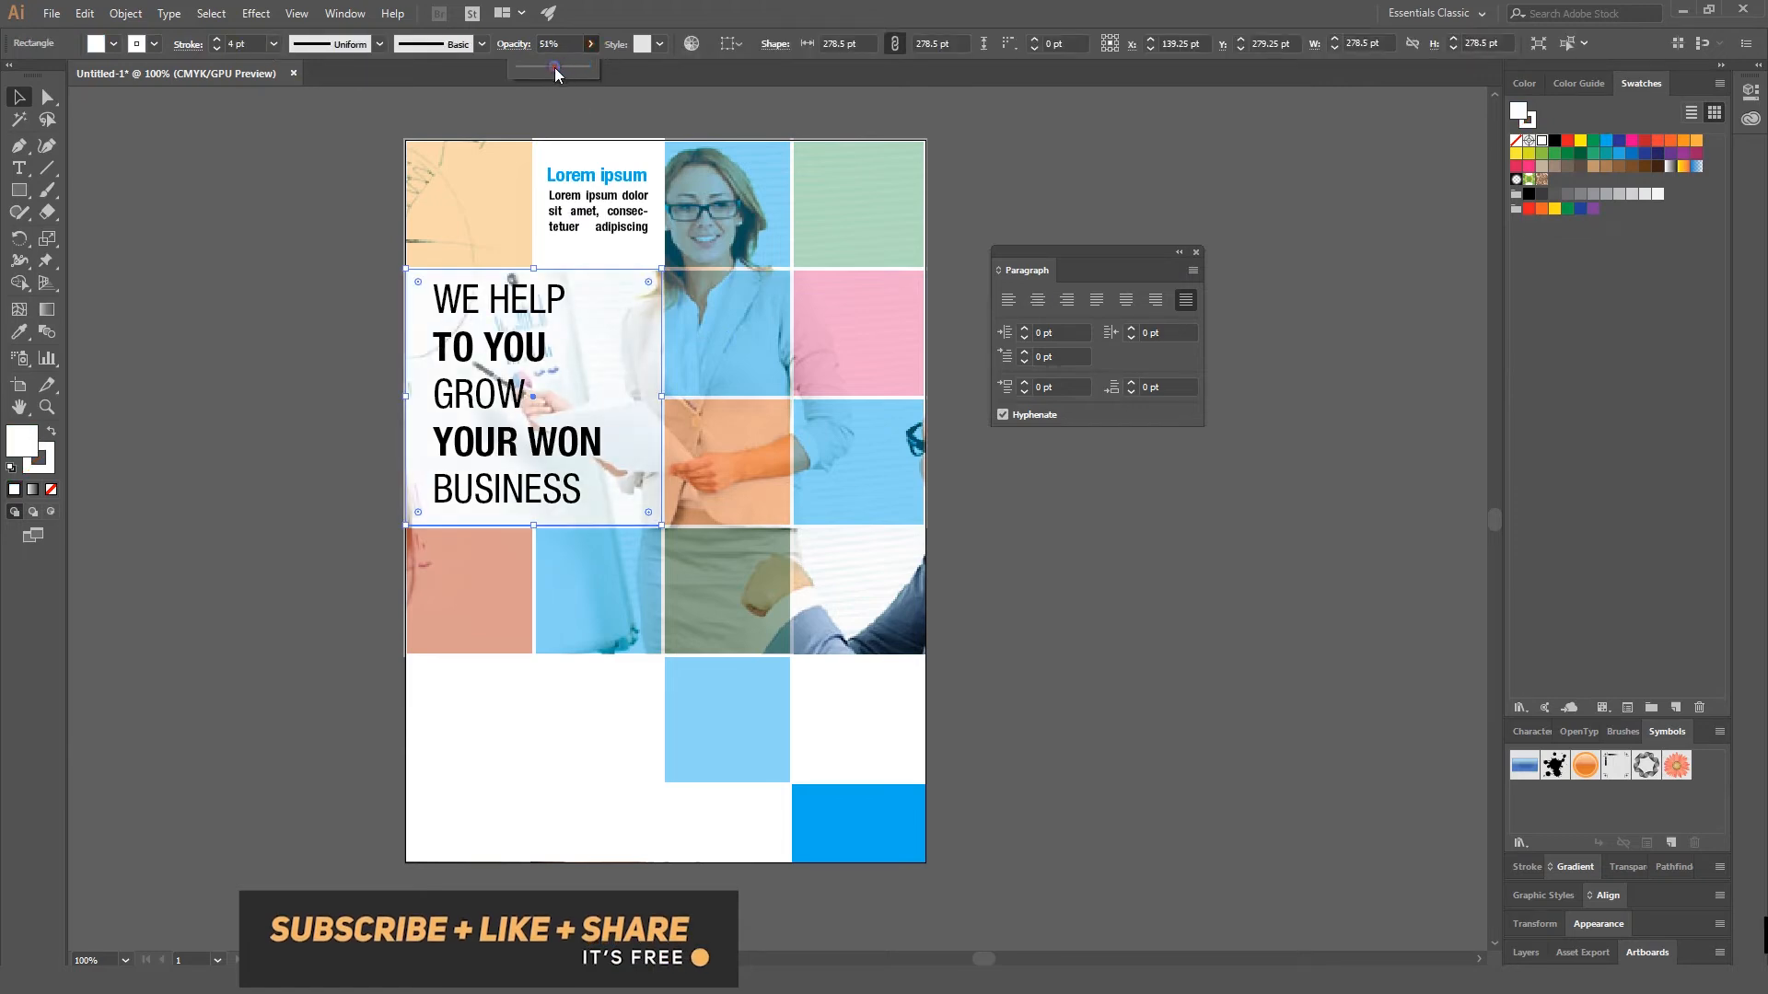
{"action": "left_click", "coordinate": [316, 240]}
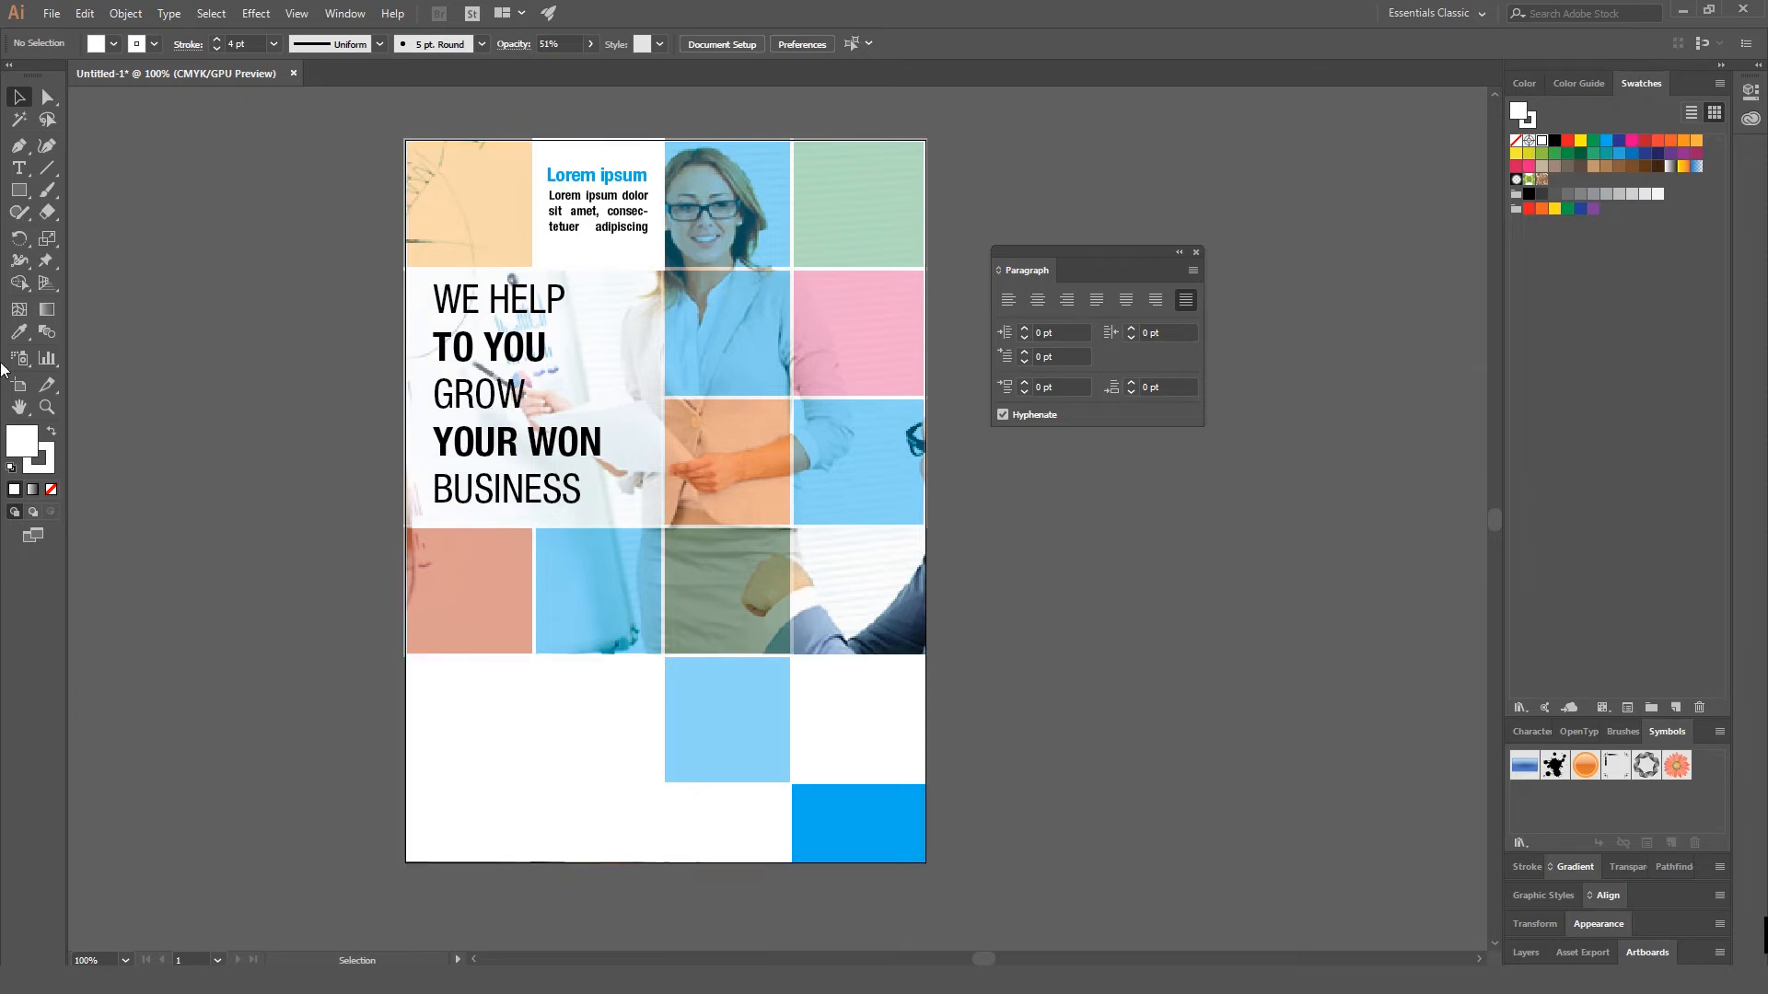
Step: Draw a white 145 × 210 pt rectangle in the rightmost column, starting at the top of the fourth grid row
{"action": "left_click", "coordinate": [13, 191]}
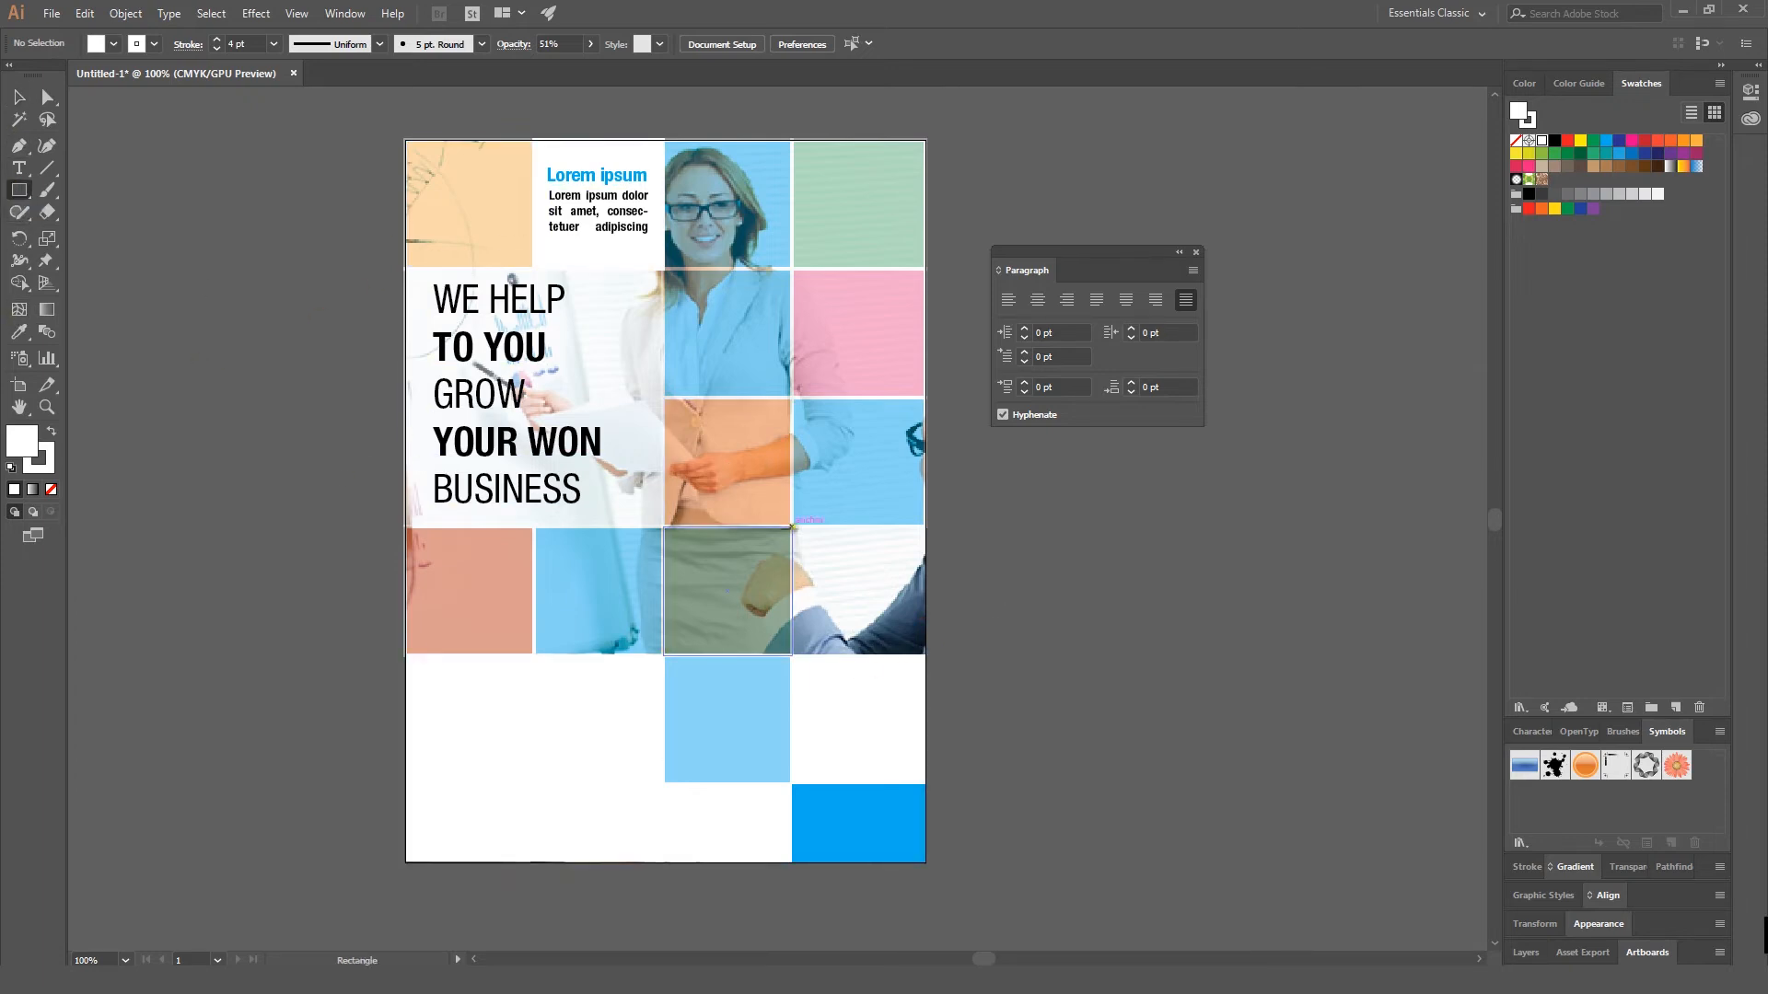
{"action": "left_click_drag", "start_coordinate": [791, 527], "coordinate": [925, 719]}
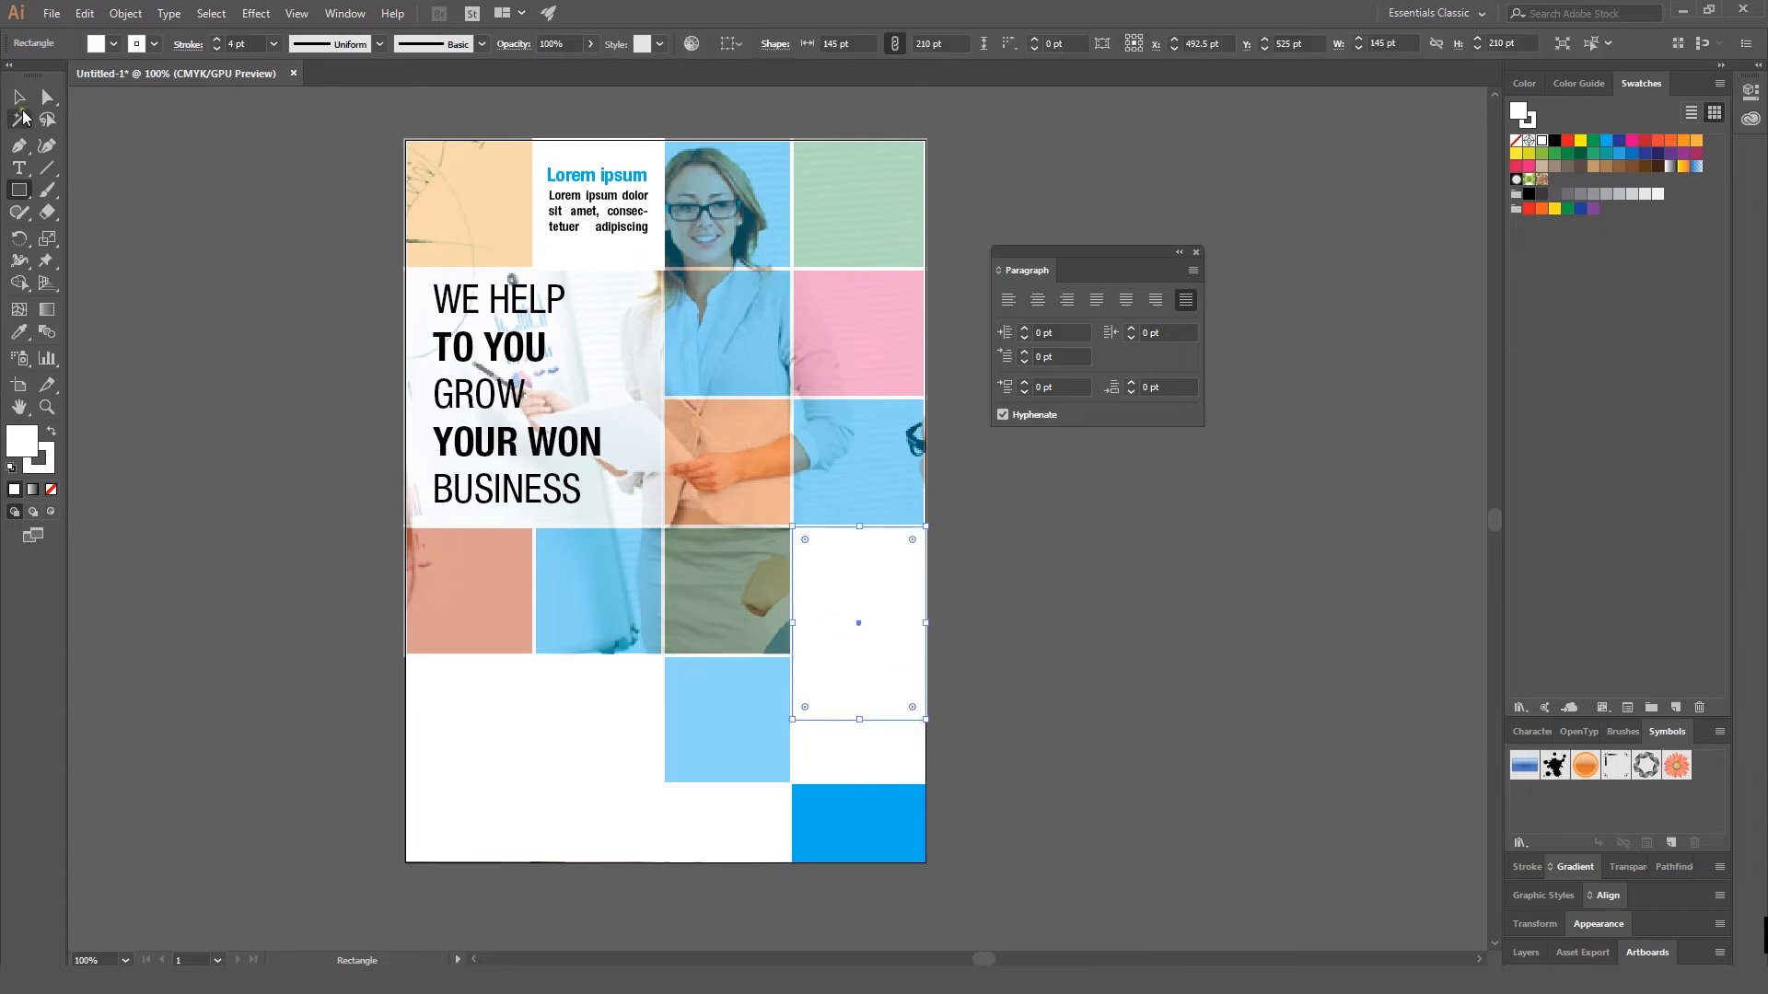
{"action": "left_click", "coordinate": [19, 98]}
{"action": "left_click", "coordinate": [112, 215]}
Step: Add a "Lorem ipsum" title, enlarge it to 22 pt and place it just right of the artboard beside the fourth grid row
{"action": "left_click", "coordinate": [18, 169]}
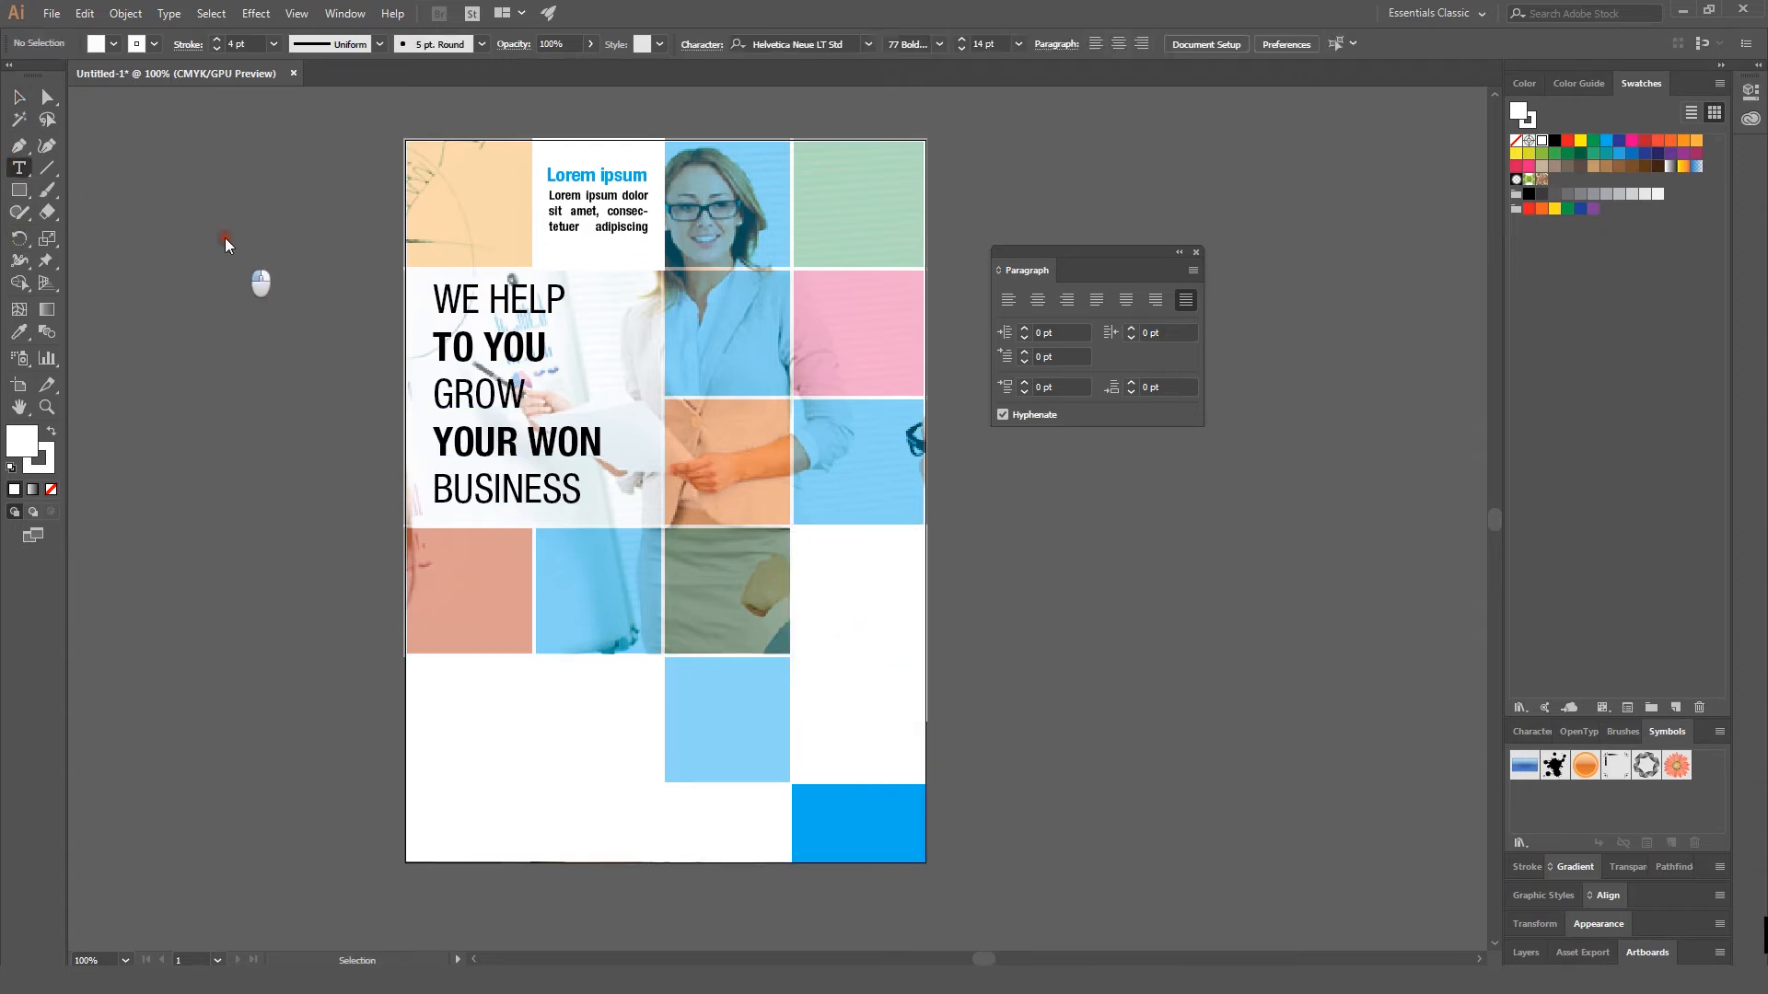
{"action": "left_click", "coordinate": [210, 222]}
{"action": "left_click", "coordinate": [21, 98]}
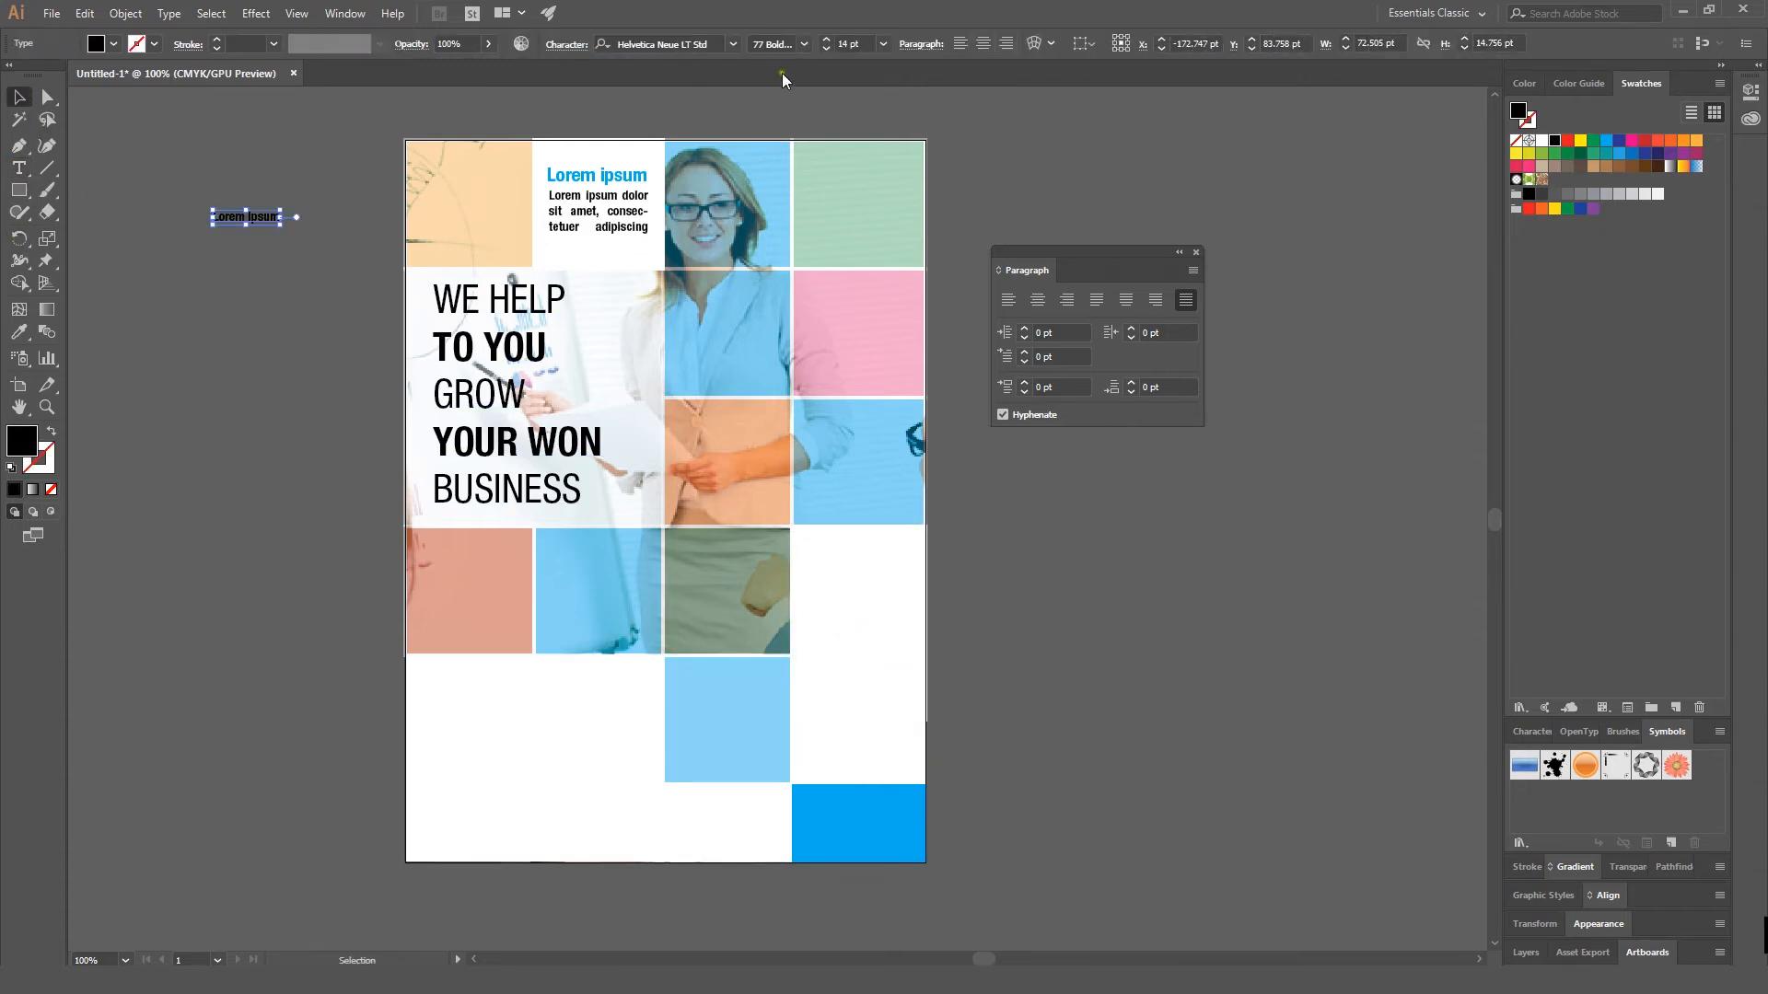
{"action": "left_click", "coordinate": [827, 40]}
{"action": "left_click", "coordinate": [827, 39]}
{"action": "left_click", "coordinate": [827, 40]}
{"action": "left_click_drag", "start_coordinate": [246, 214], "coordinate": [992, 569]}
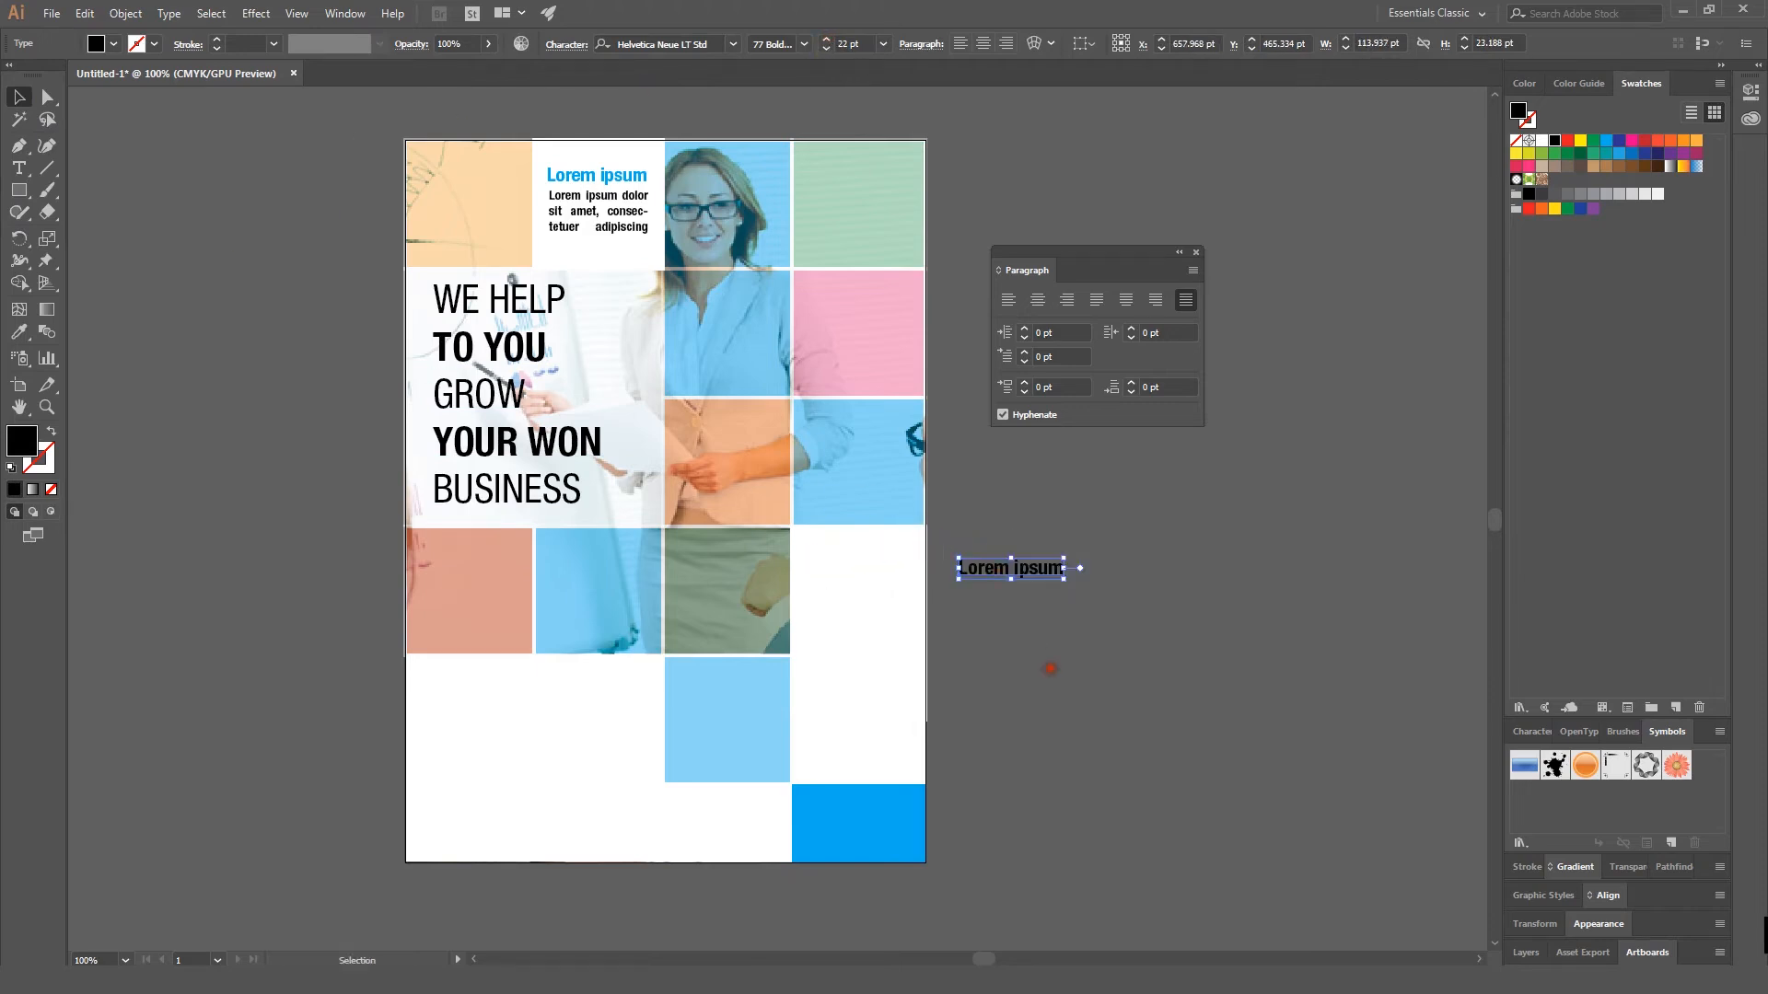
{"action": "left_click", "coordinate": [1050, 668]}
Step: Add a 116 × 112 pt area of 12 pt placeholder text below the new title and move both into the white fourth-row panel
{"action": "left_click", "coordinate": [18, 168]}
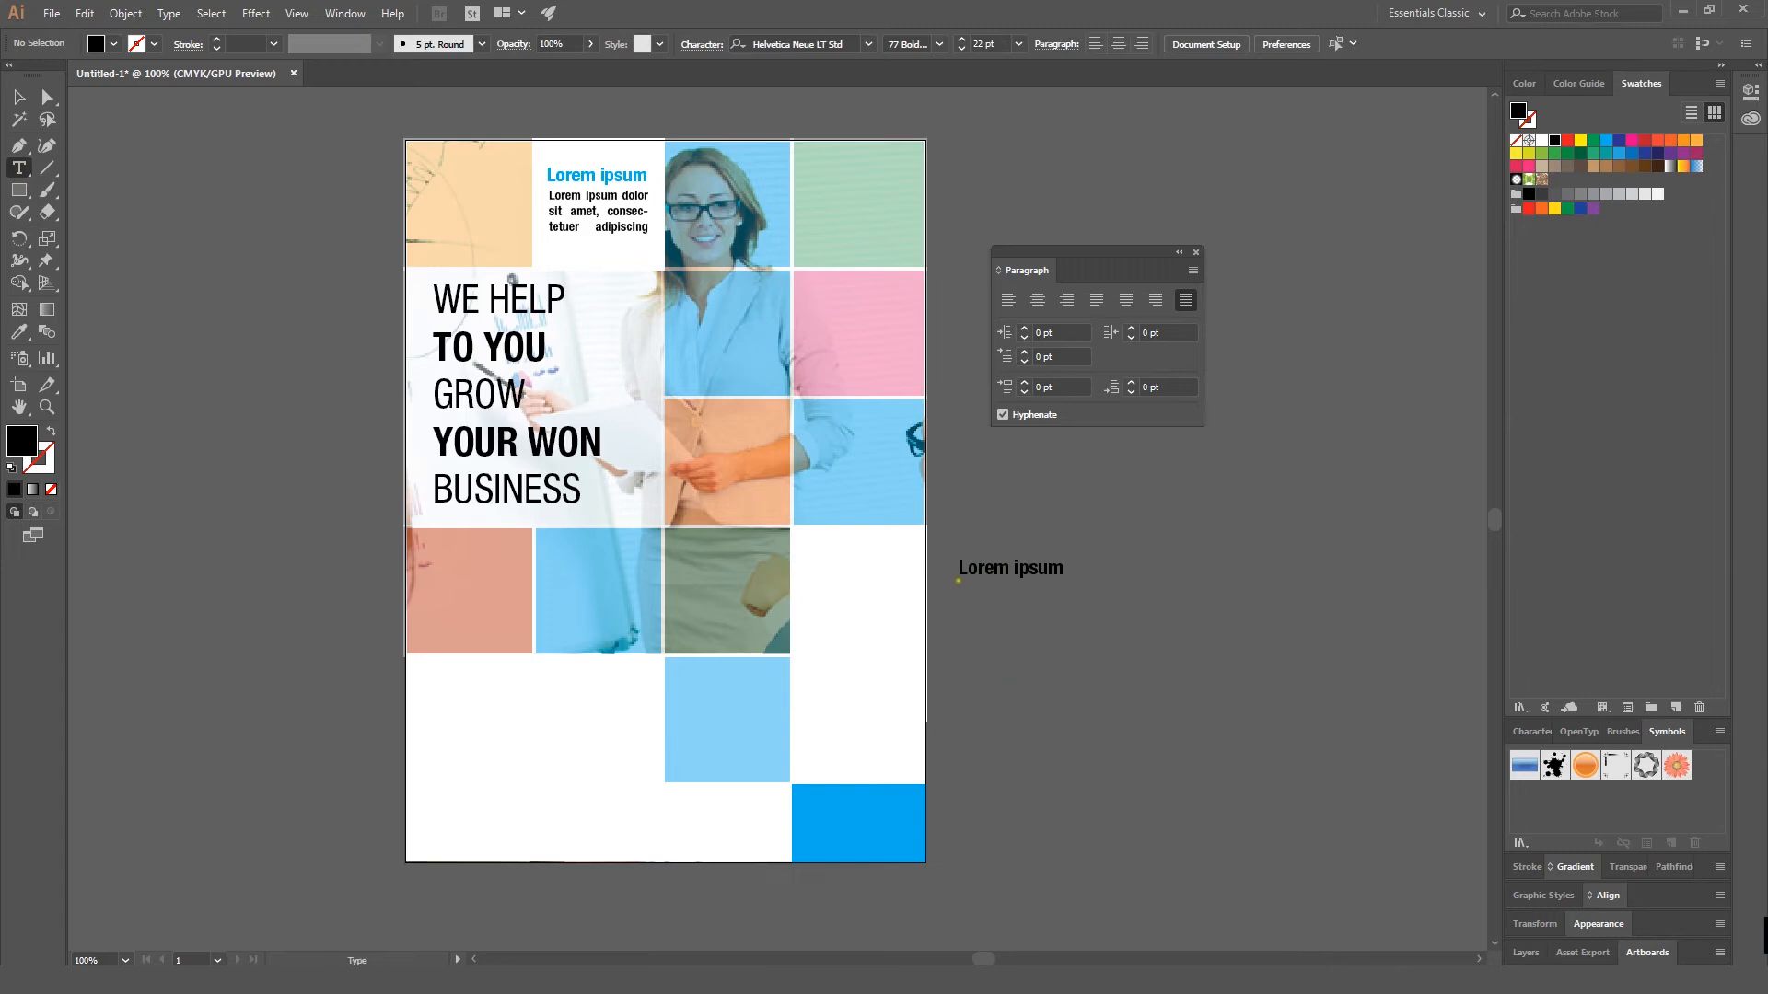
{"action": "left_click", "coordinate": [1018, 43]}
{"action": "left_click", "coordinate": [1036, 205]}
{"action": "left_click_drag", "start_coordinate": [958, 586], "coordinate": [1011, 573]}
{"action": "left_click", "coordinate": [19, 99]}
{"action": "left_click_drag", "start_coordinate": [1019, 640], "coordinate": [911, 635]}
Step: Trim the new placeholder paragraph so that it ends after "dolore magna aliquam,"
{"action": "left_click", "coordinate": [19, 168]}
{"action": "key", "text": "BackSpace"}
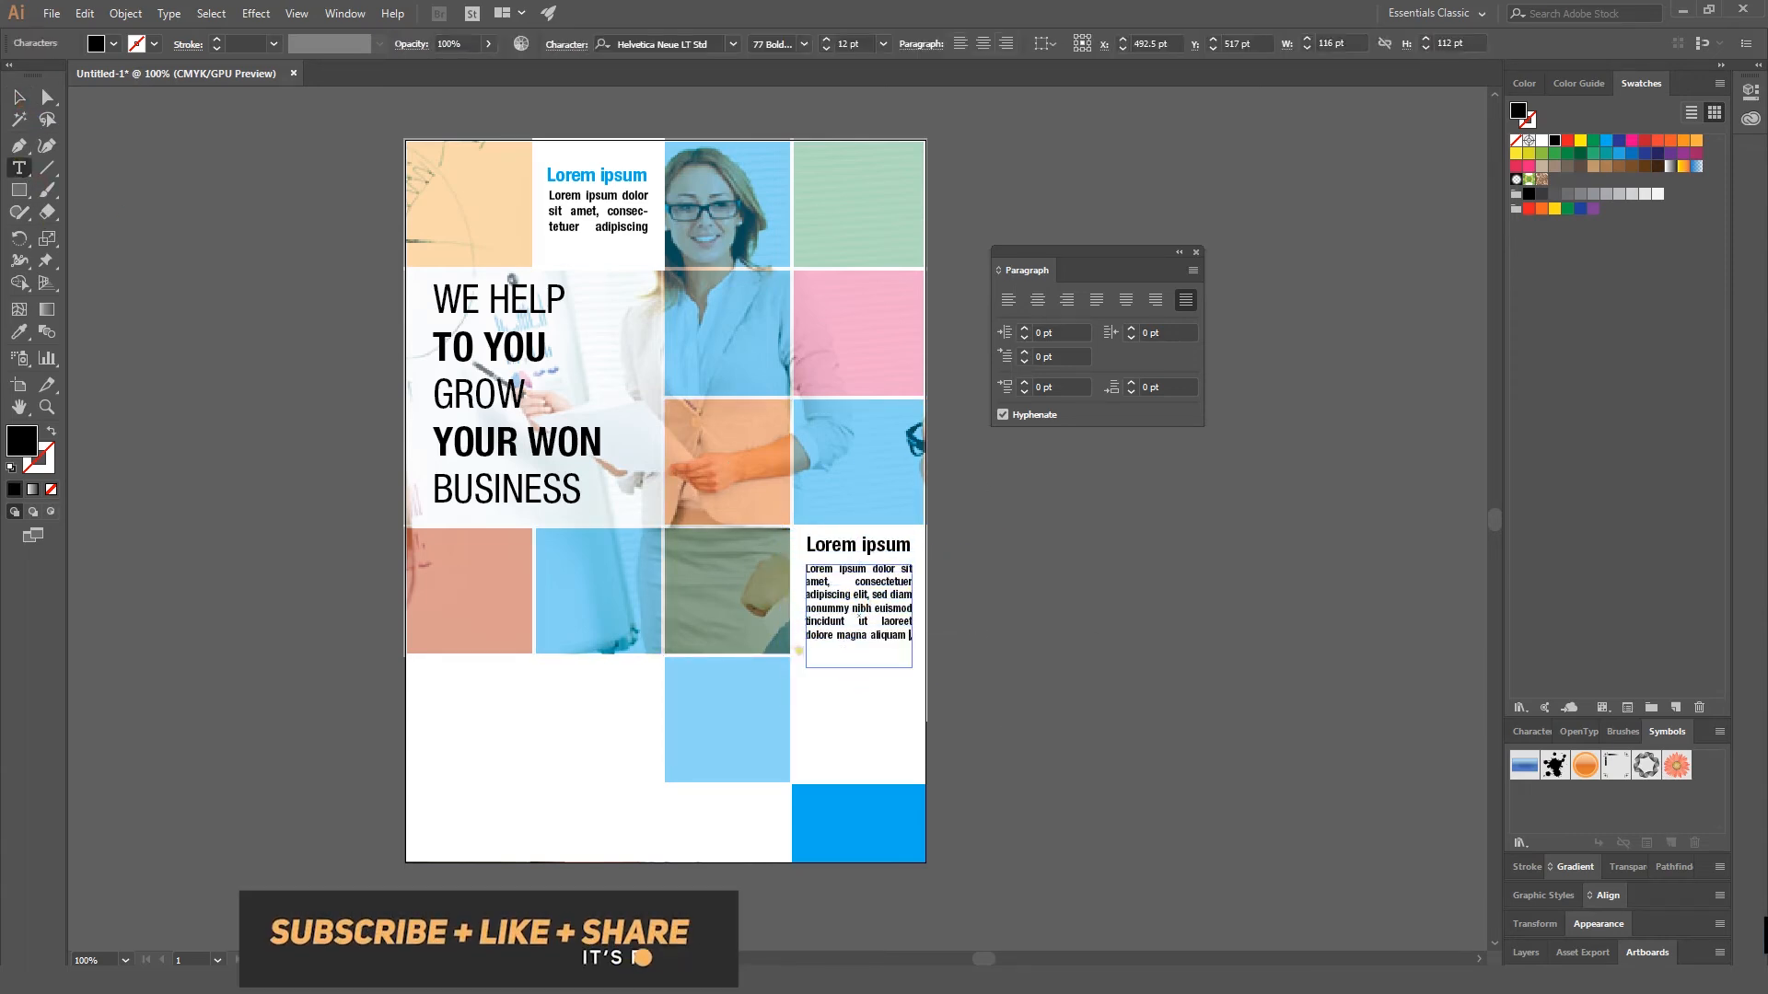
{"action": "left_click", "coordinate": [19, 97]}
{"action": "left_click", "coordinate": [1053, 611]}
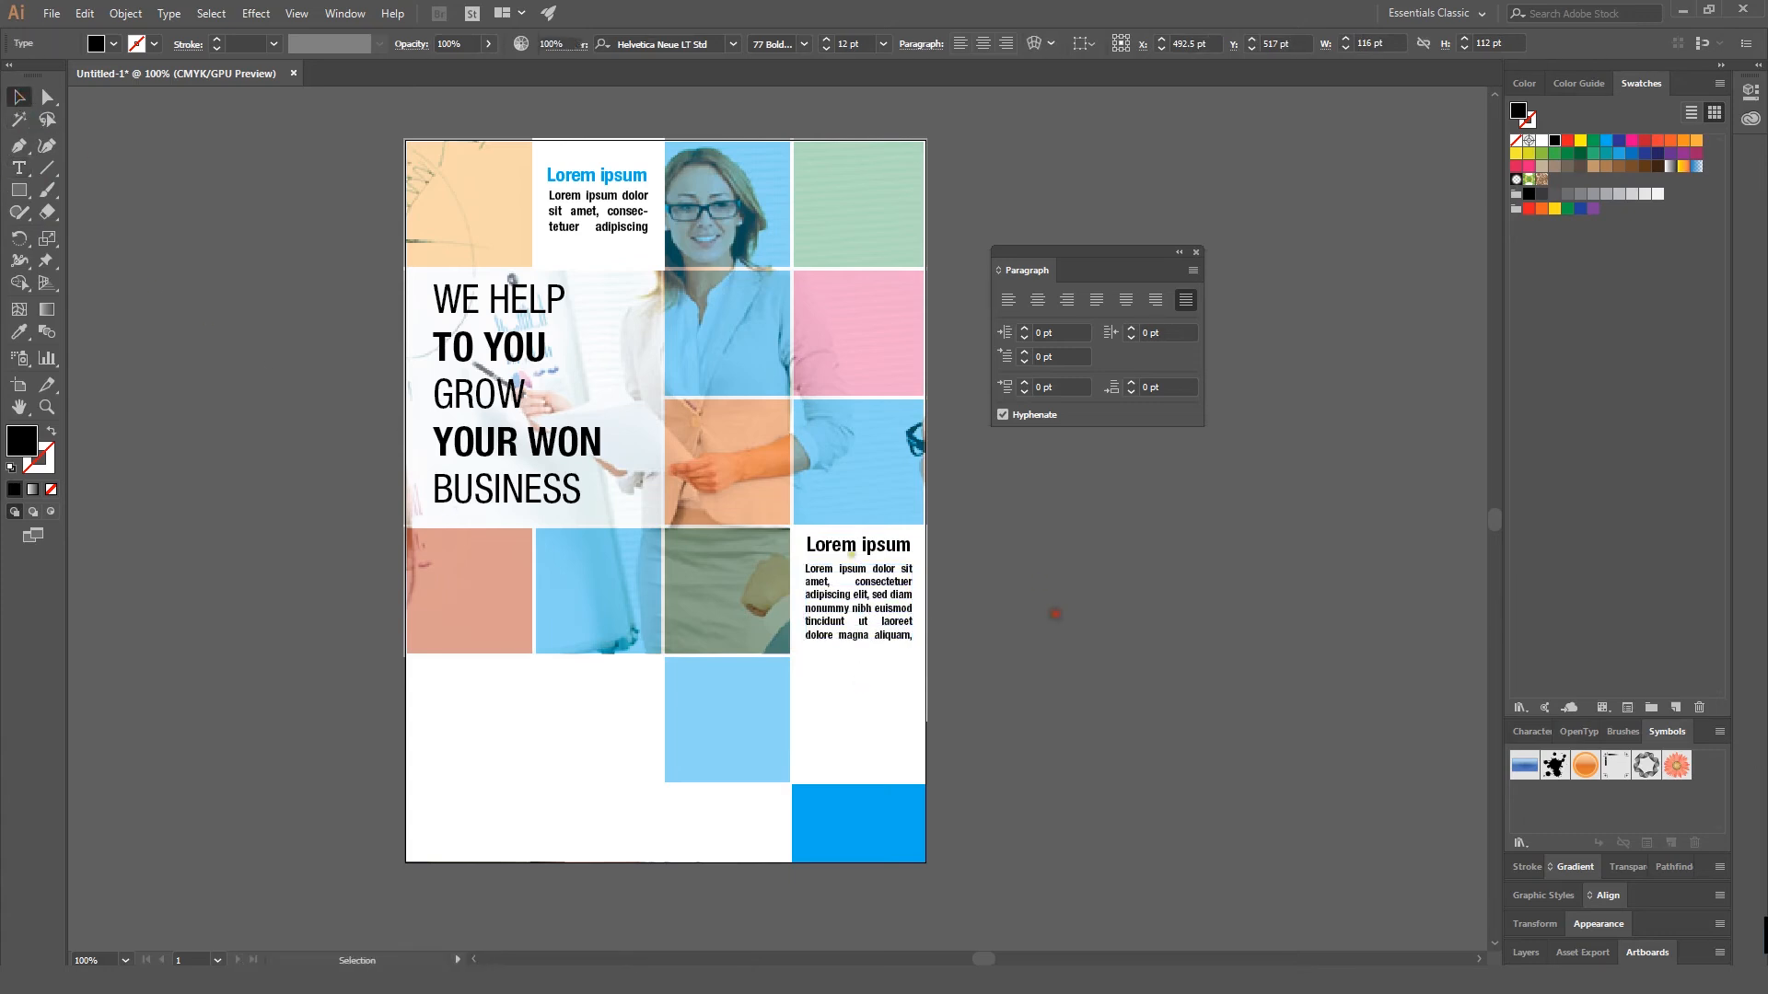
Step: Colour the 22 pt "Lorem ipsum" title in the white right-hand panel blue
{"action": "left_click", "coordinate": [857, 545]}
{"action": "left_click", "coordinate": [113, 44]}
{"action": "left_click", "coordinate": [98, 72]}
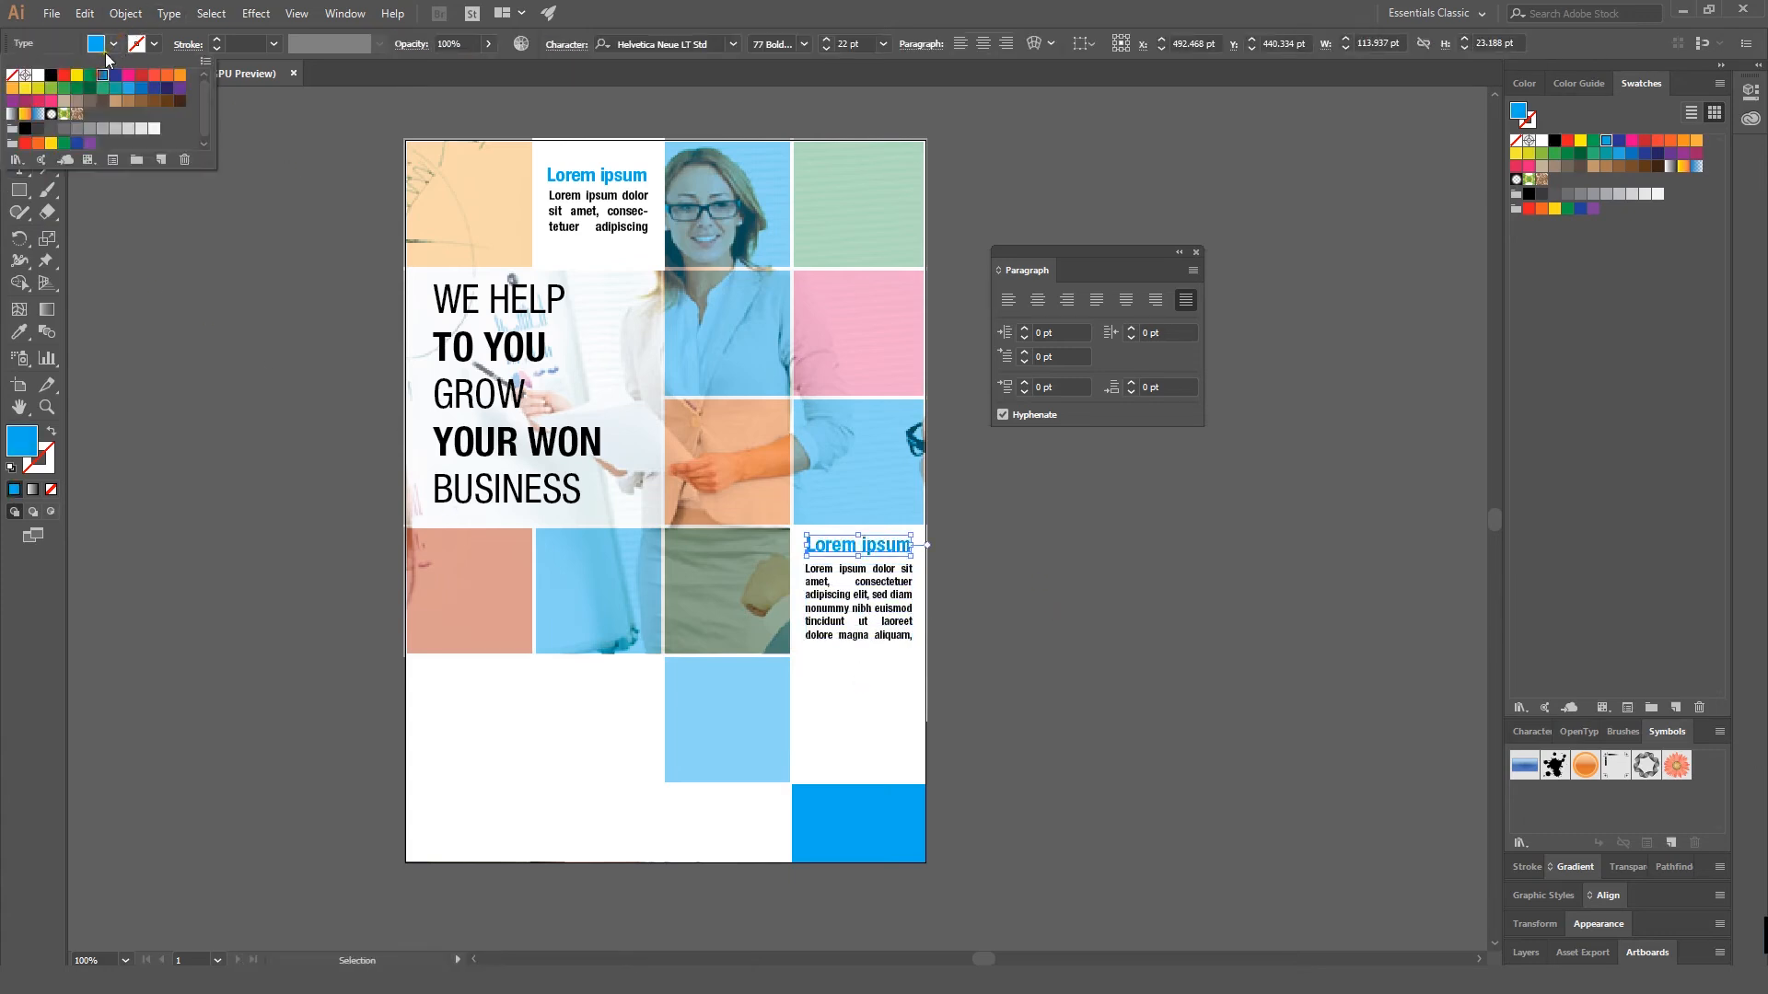
{"action": "left_click", "coordinate": [113, 45]}
{"action": "left_click", "coordinate": [153, 344]}
Step: Duplicate the blue 22 pt title with its paragraph and place the copy directly below the original in the same column
{"action": "left_click", "coordinate": [856, 545]}
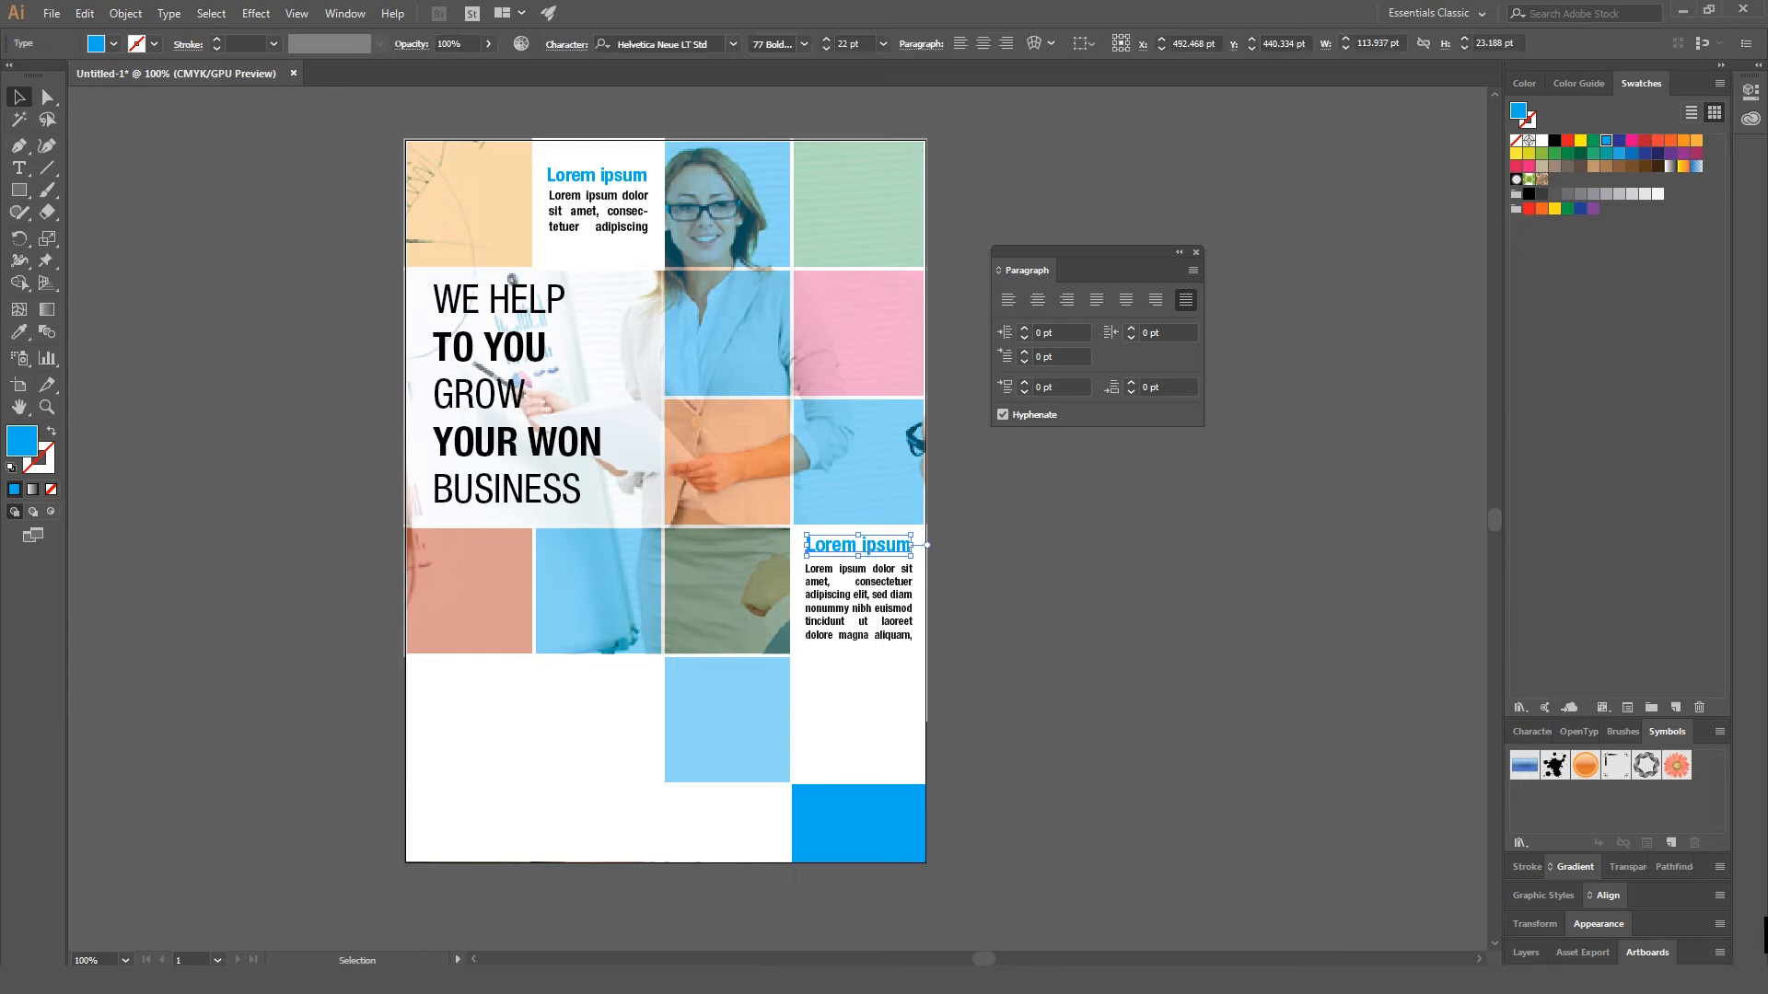
{"action": "left_click", "coordinate": [859, 608], "text": "shift"}
{"action": "left_click", "coordinate": [83, 13]}
{"action": "left_click", "coordinate": [109, 98]}
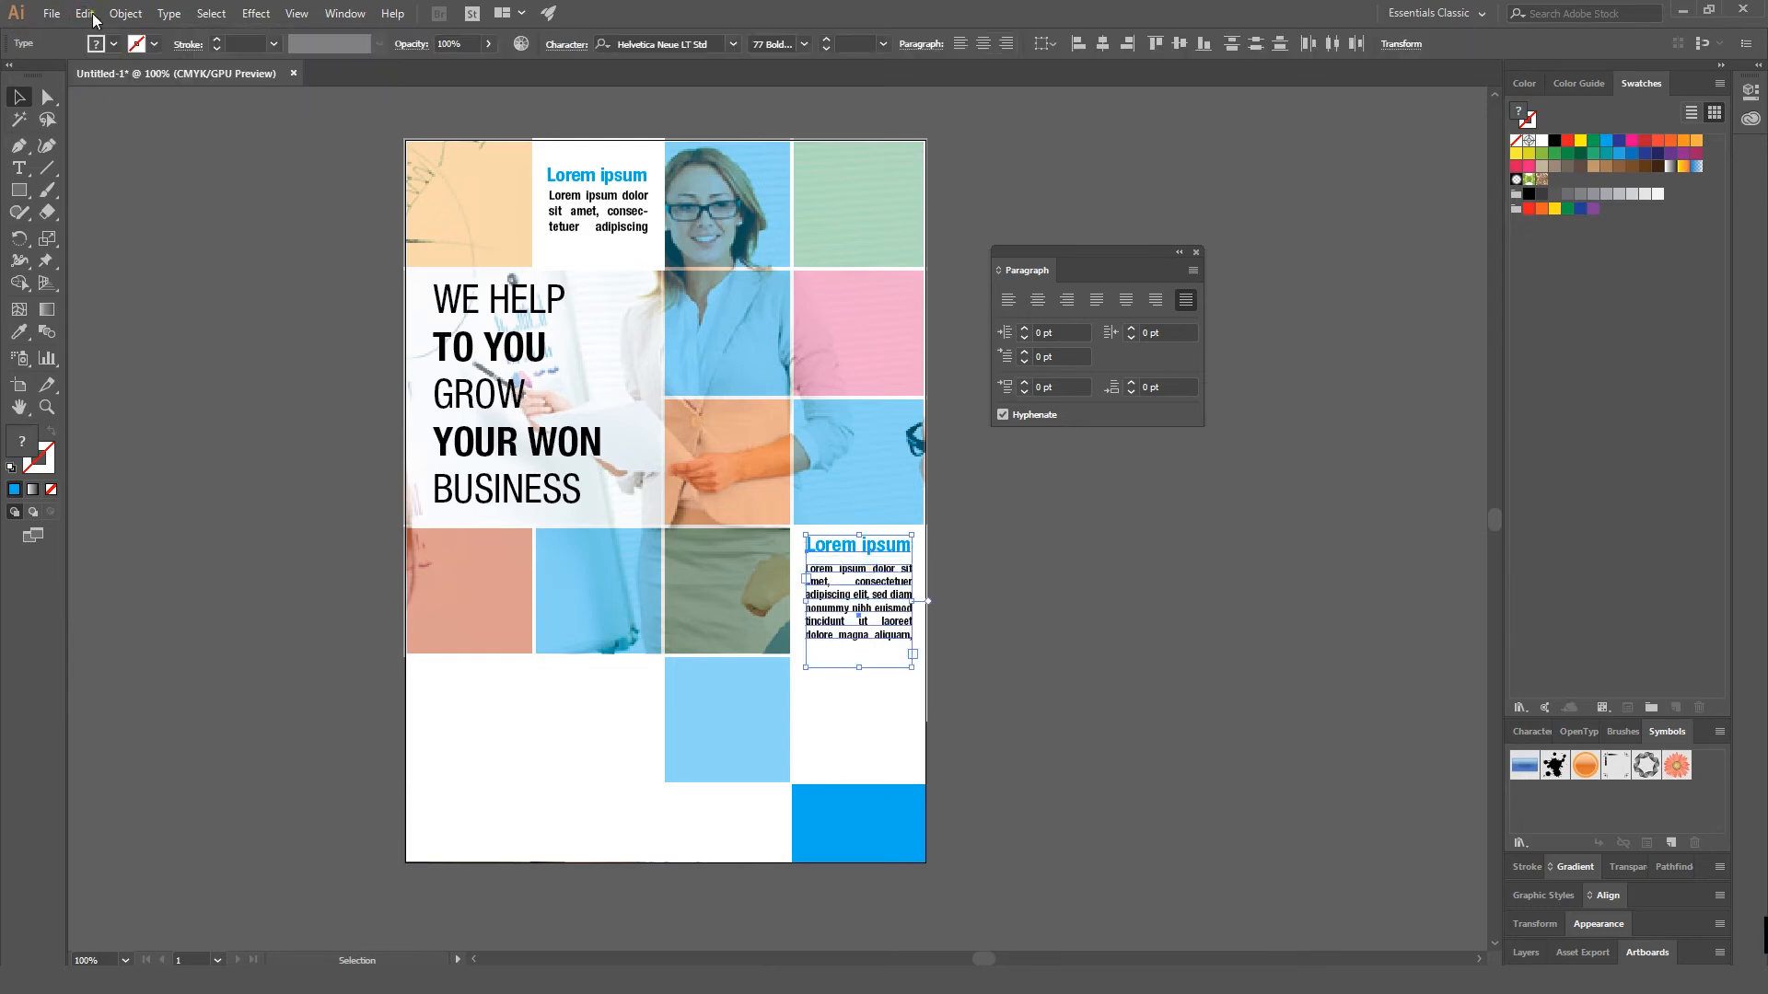
{"action": "left_click", "coordinate": [84, 13]}
{"action": "left_click", "coordinate": [109, 119]}
{"action": "left_click_drag", "start_coordinate": [779, 513], "coordinate": [866, 705]}
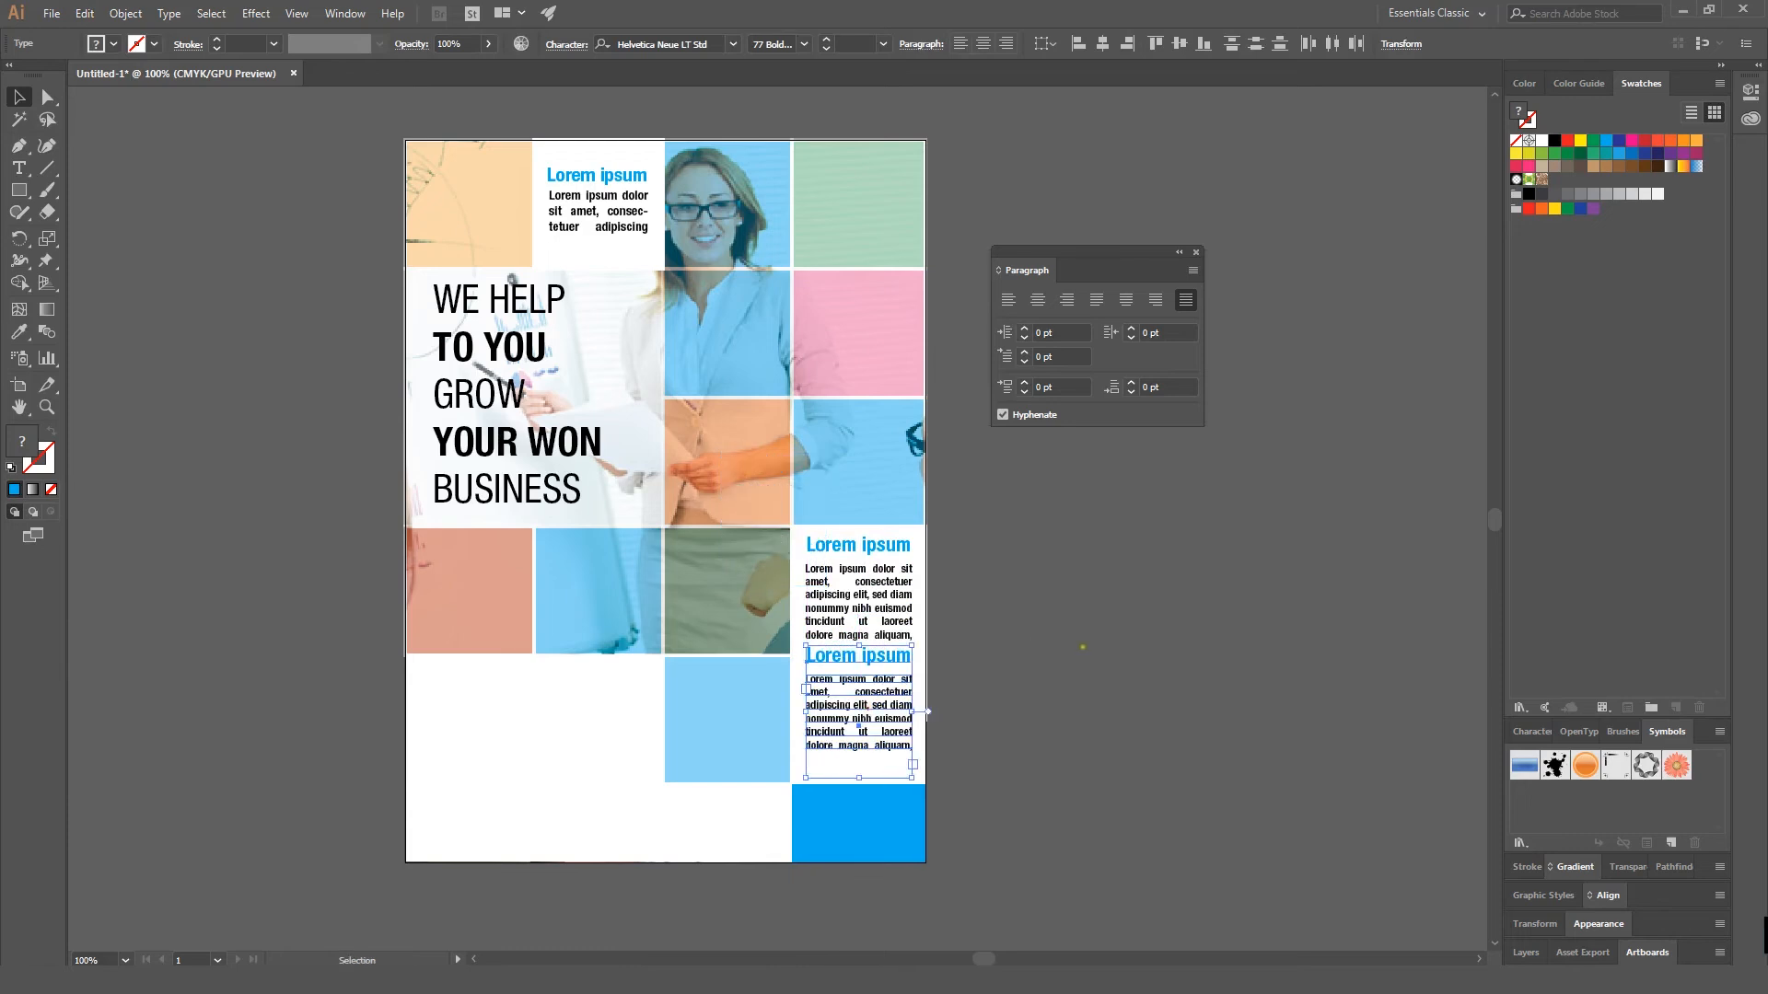
{"action": "left_click", "coordinate": [928, 716]}
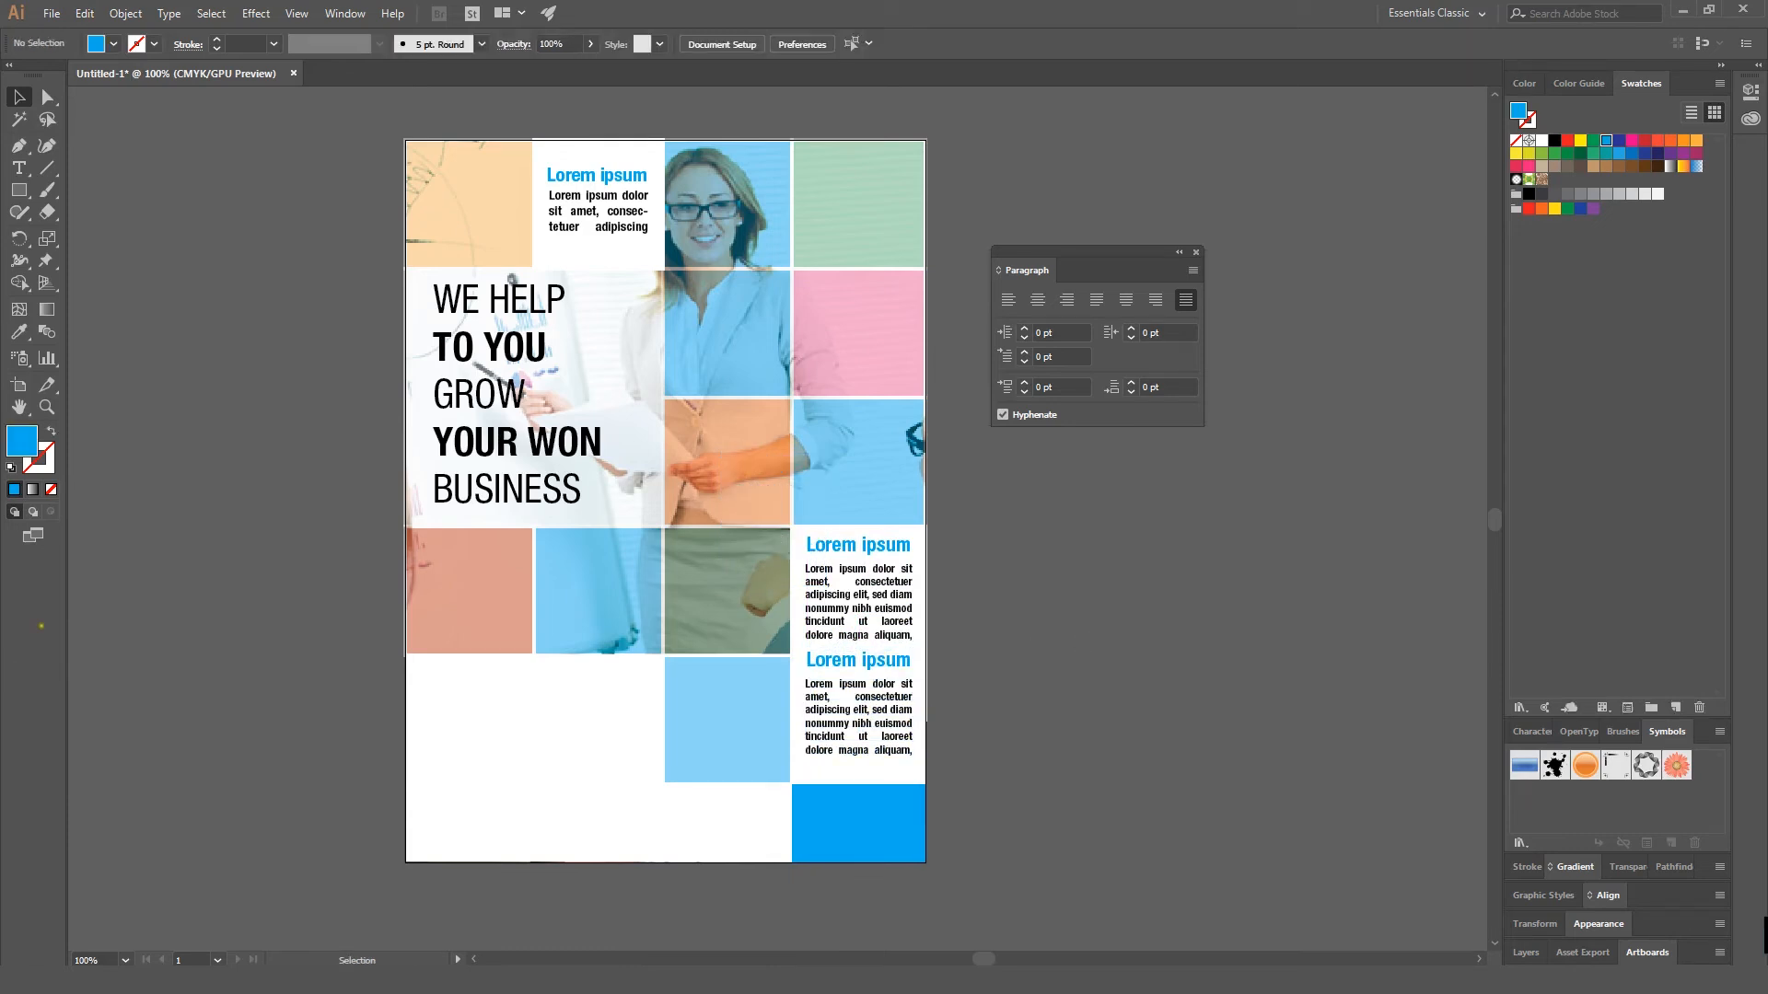
Step: Add a 230 × 27 pt area of 24 pt placeholder text reading "Lorem ipsum dolor sit" at the upper left of the white lower block
{"action": "left_click", "coordinate": [18, 167]}
{"action": "left_click", "coordinate": [1019, 44]}
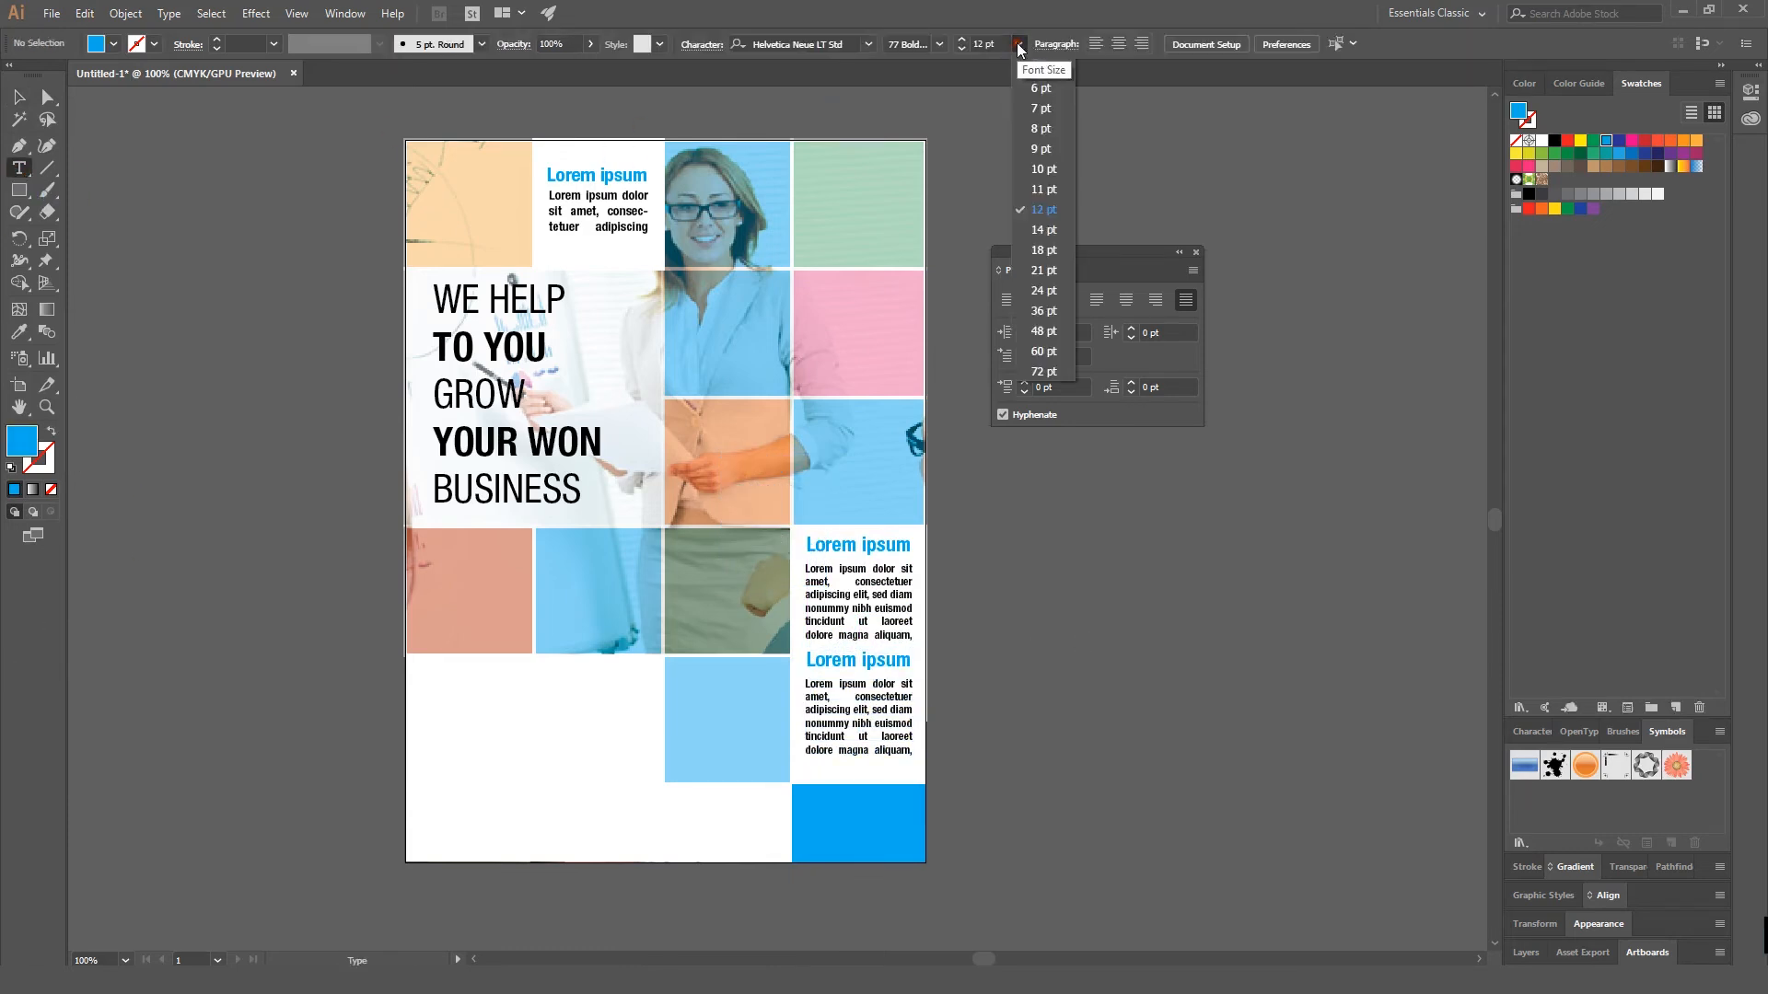
{"action": "left_click", "coordinate": [1031, 271]}
{"action": "left_click_drag", "start_coordinate": [429, 670], "coordinate": [642, 695]}
{"action": "key", "text": "Escape"}
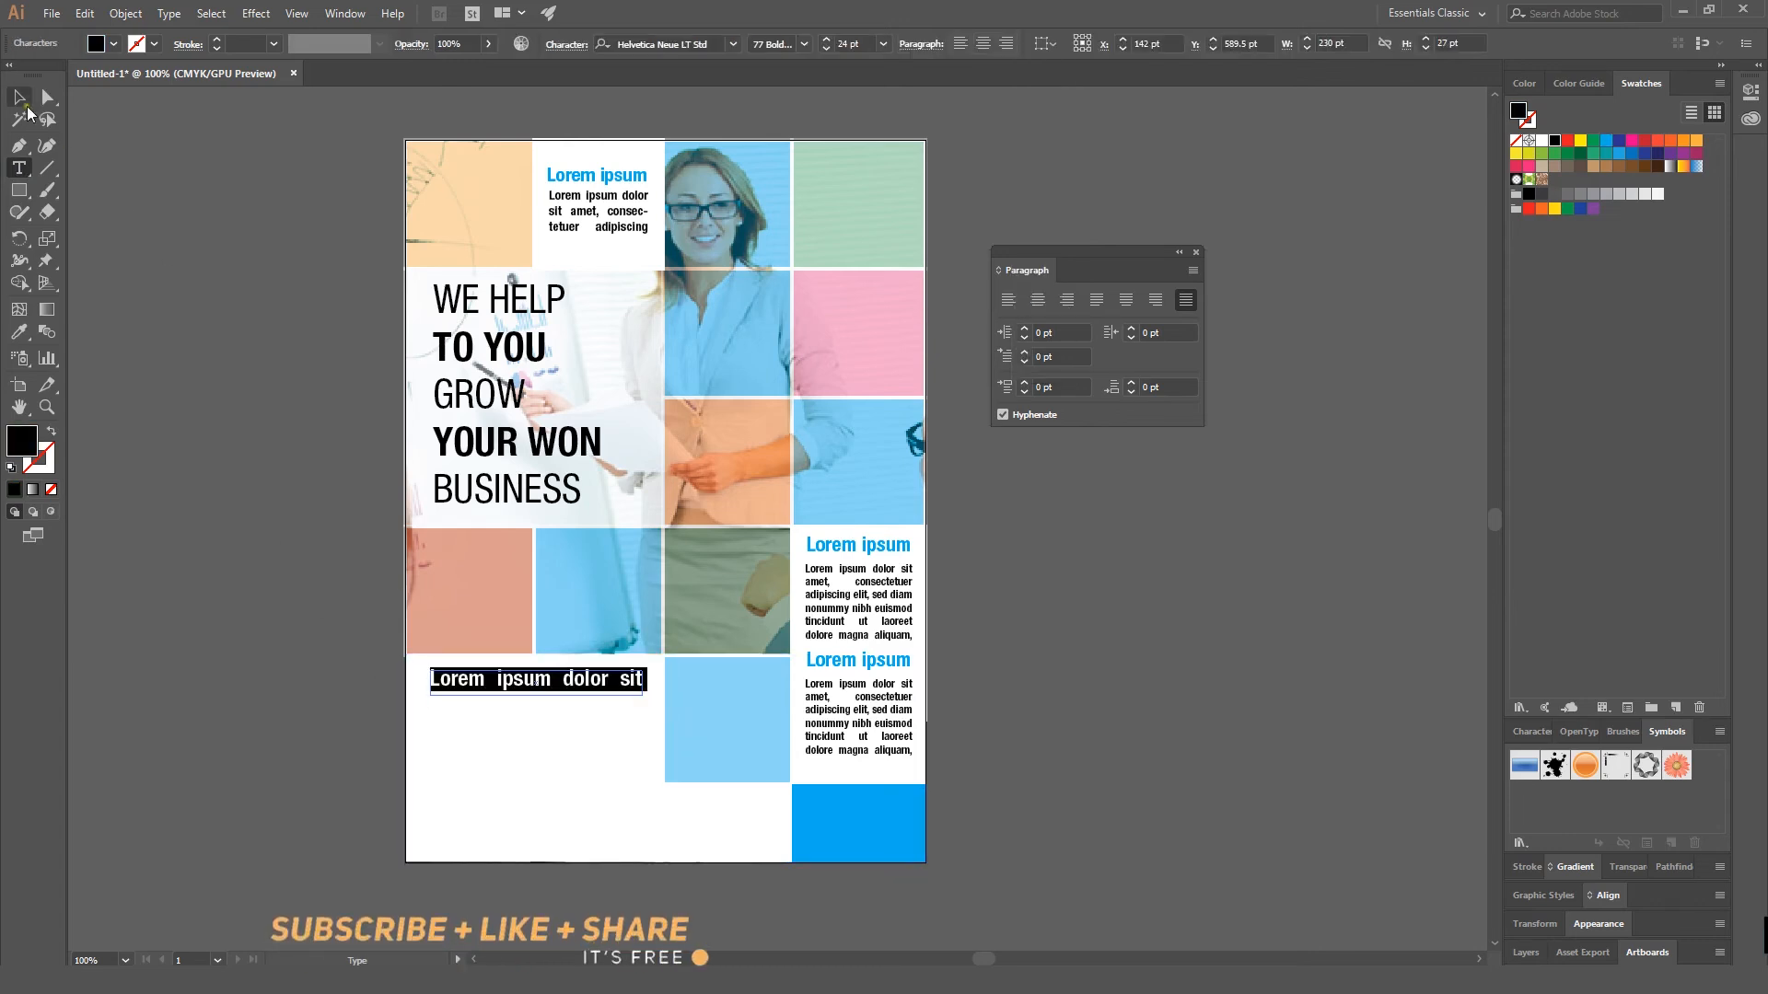
Step: Colour the "Lorem ipsum dolor sit" heading in the lower block blue
{"action": "left_click", "coordinate": [114, 43]}
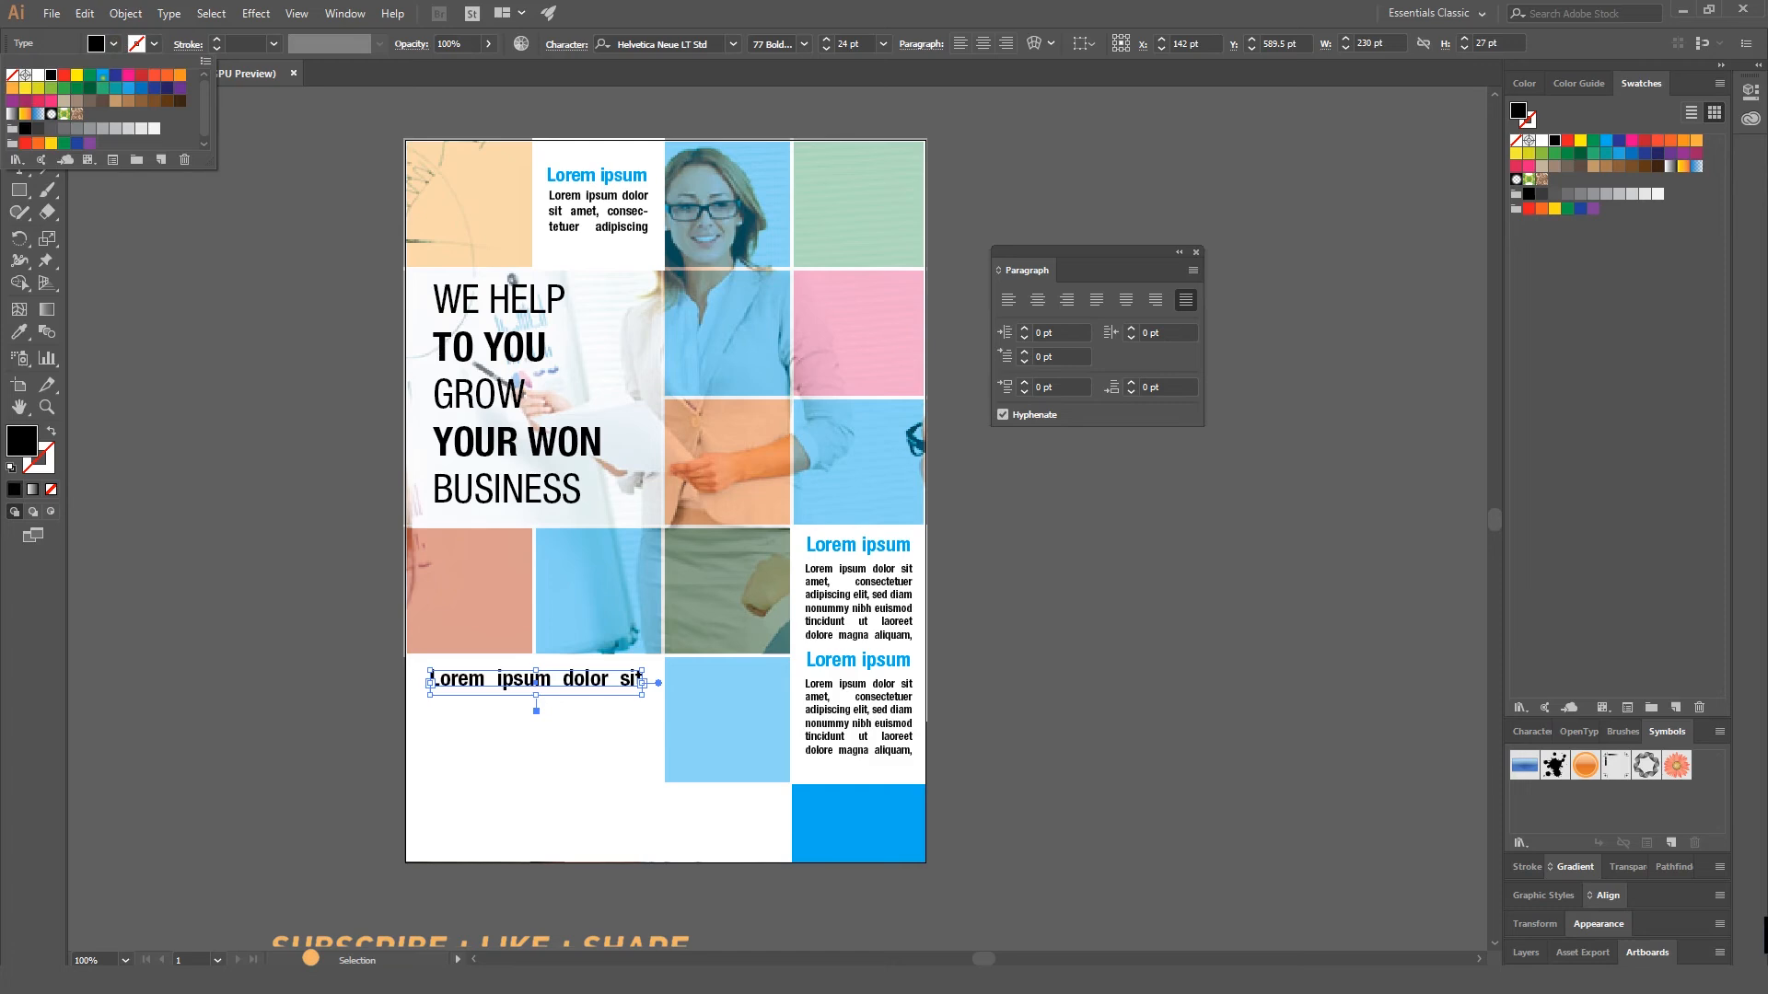
{"action": "left_click", "coordinate": [102, 73]}
{"action": "left_click", "coordinate": [113, 44]}
{"action": "left_click", "coordinate": [1001, 126]}
Step: Add a 239 × 21 pt area of 18 pt placeholder text as a single line below the "Lorem ipsum dolor sit" heading
{"action": "key", "text": "t"}
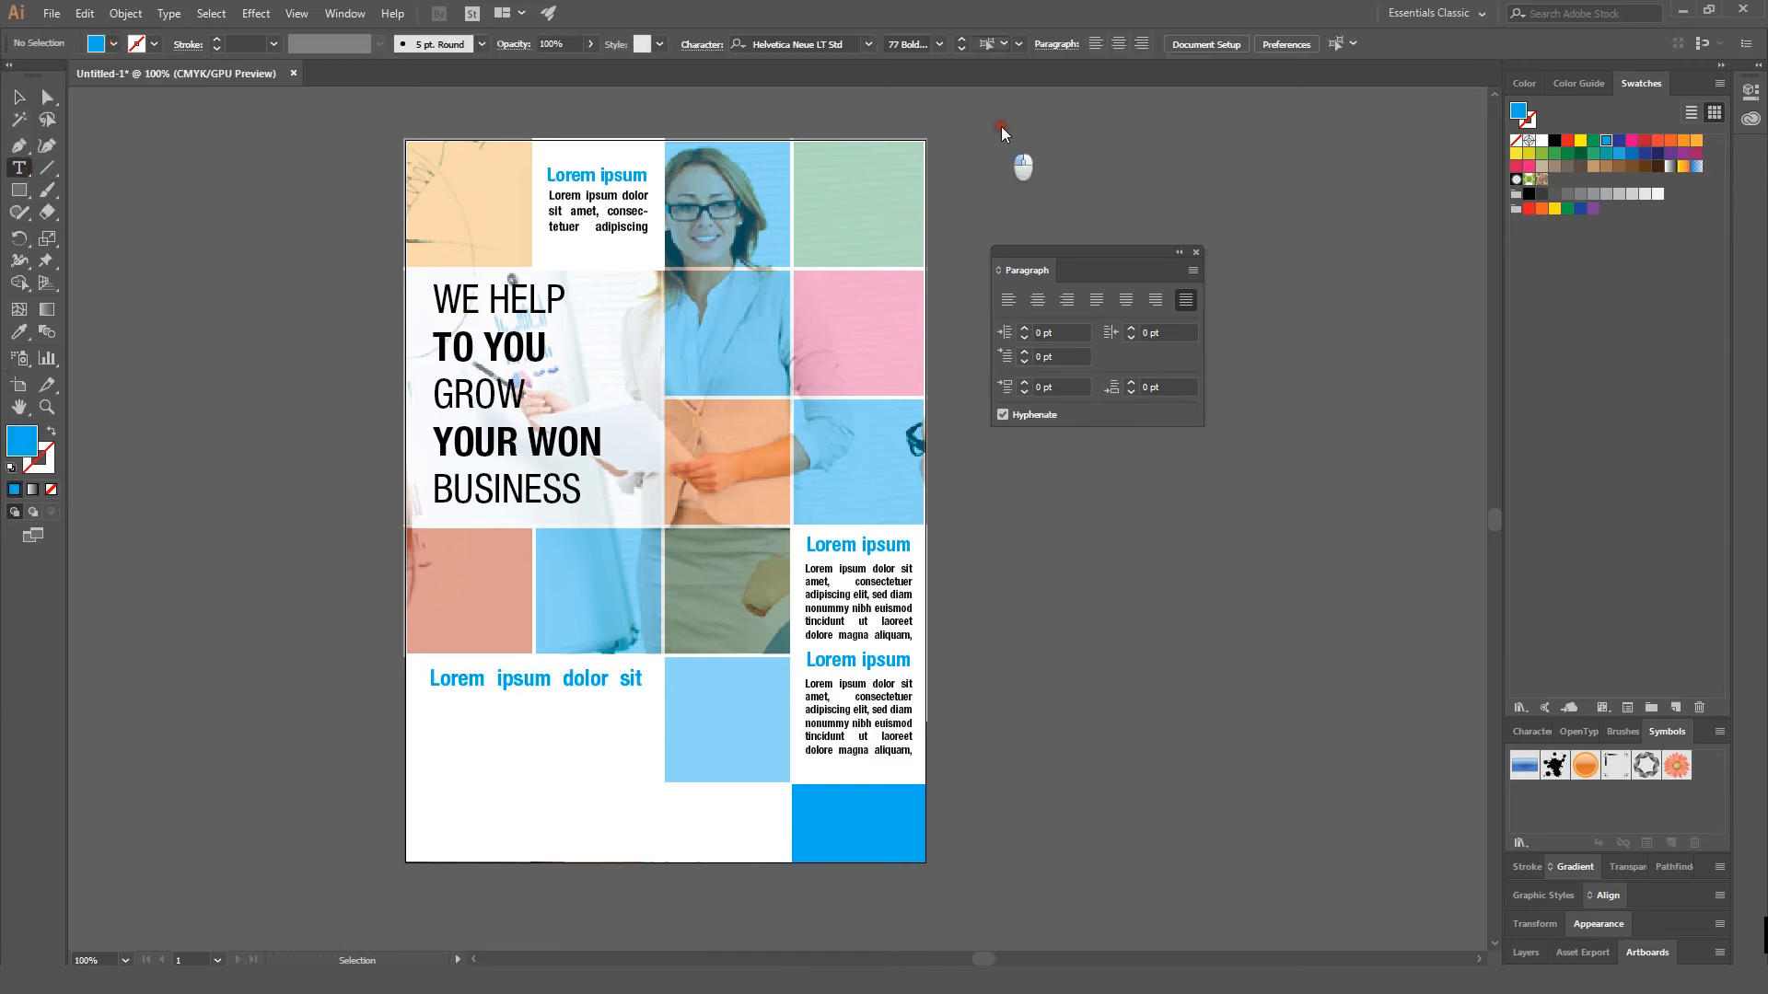
{"action": "left_click", "coordinate": [1017, 43]}
{"action": "left_click", "coordinate": [1041, 255]}
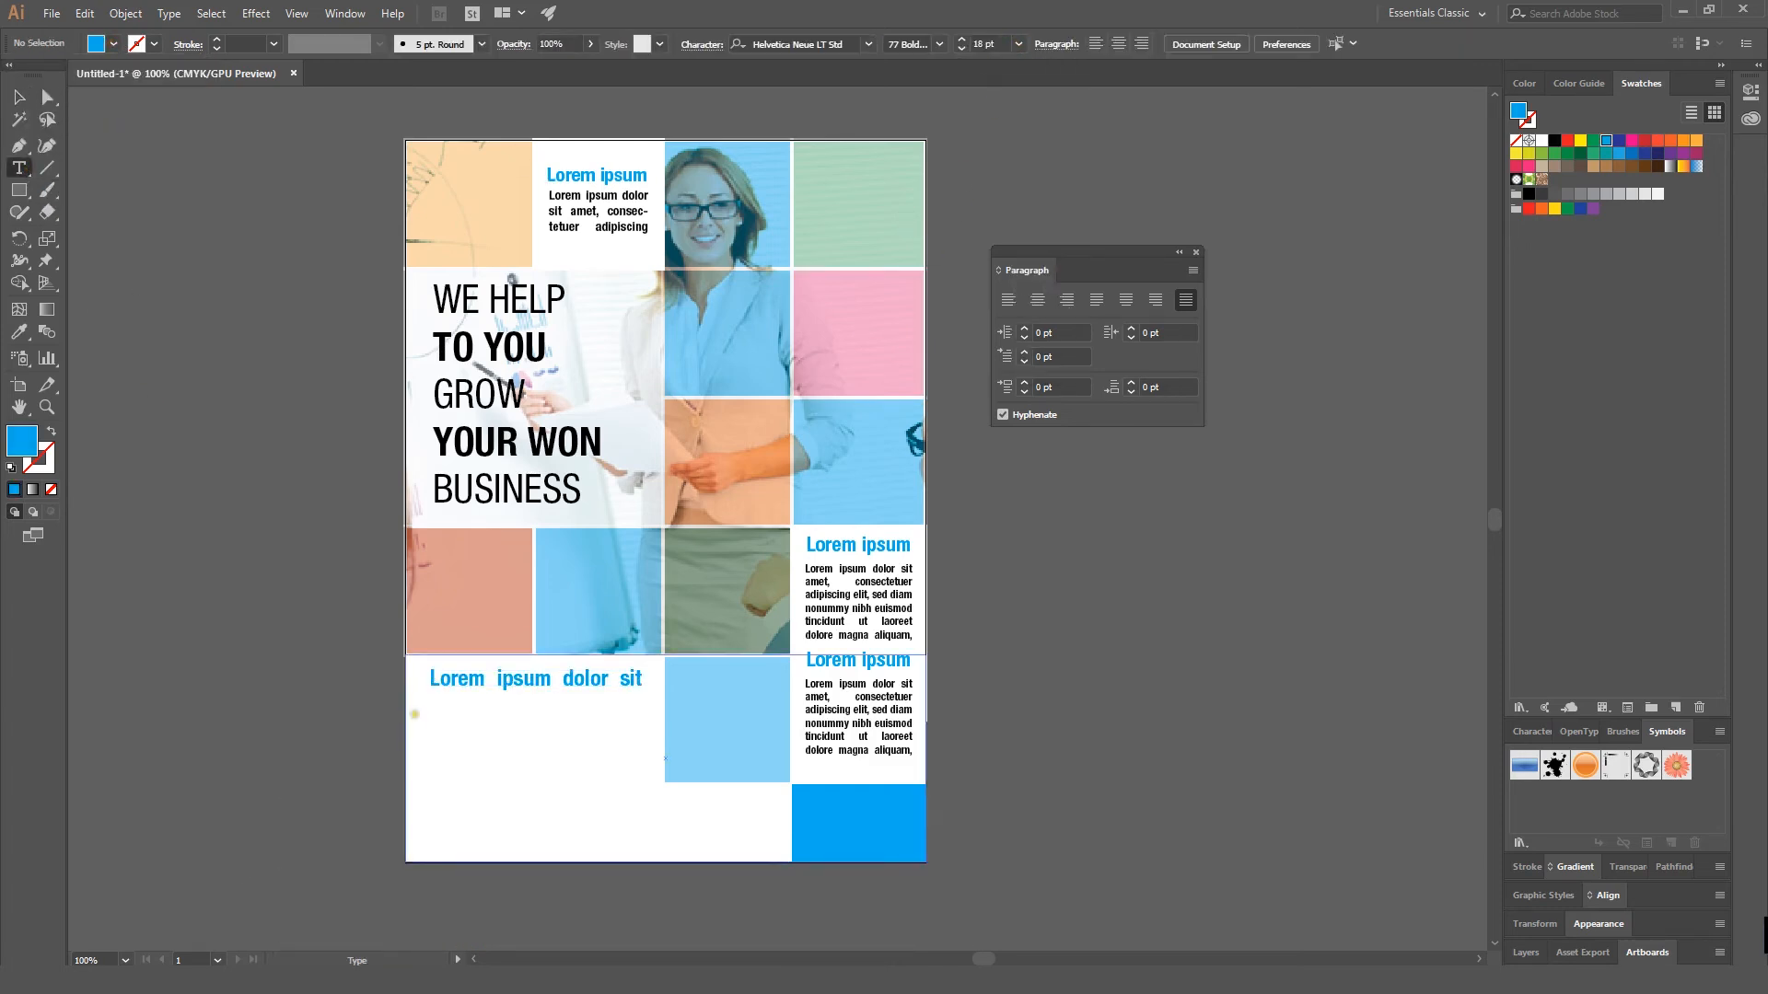
{"action": "left_click", "coordinate": [431, 697]}
{"action": "left_click_drag", "start_coordinate": [431, 697], "coordinate": [653, 721]}
{"action": "left_click", "coordinate": [22, 101]}
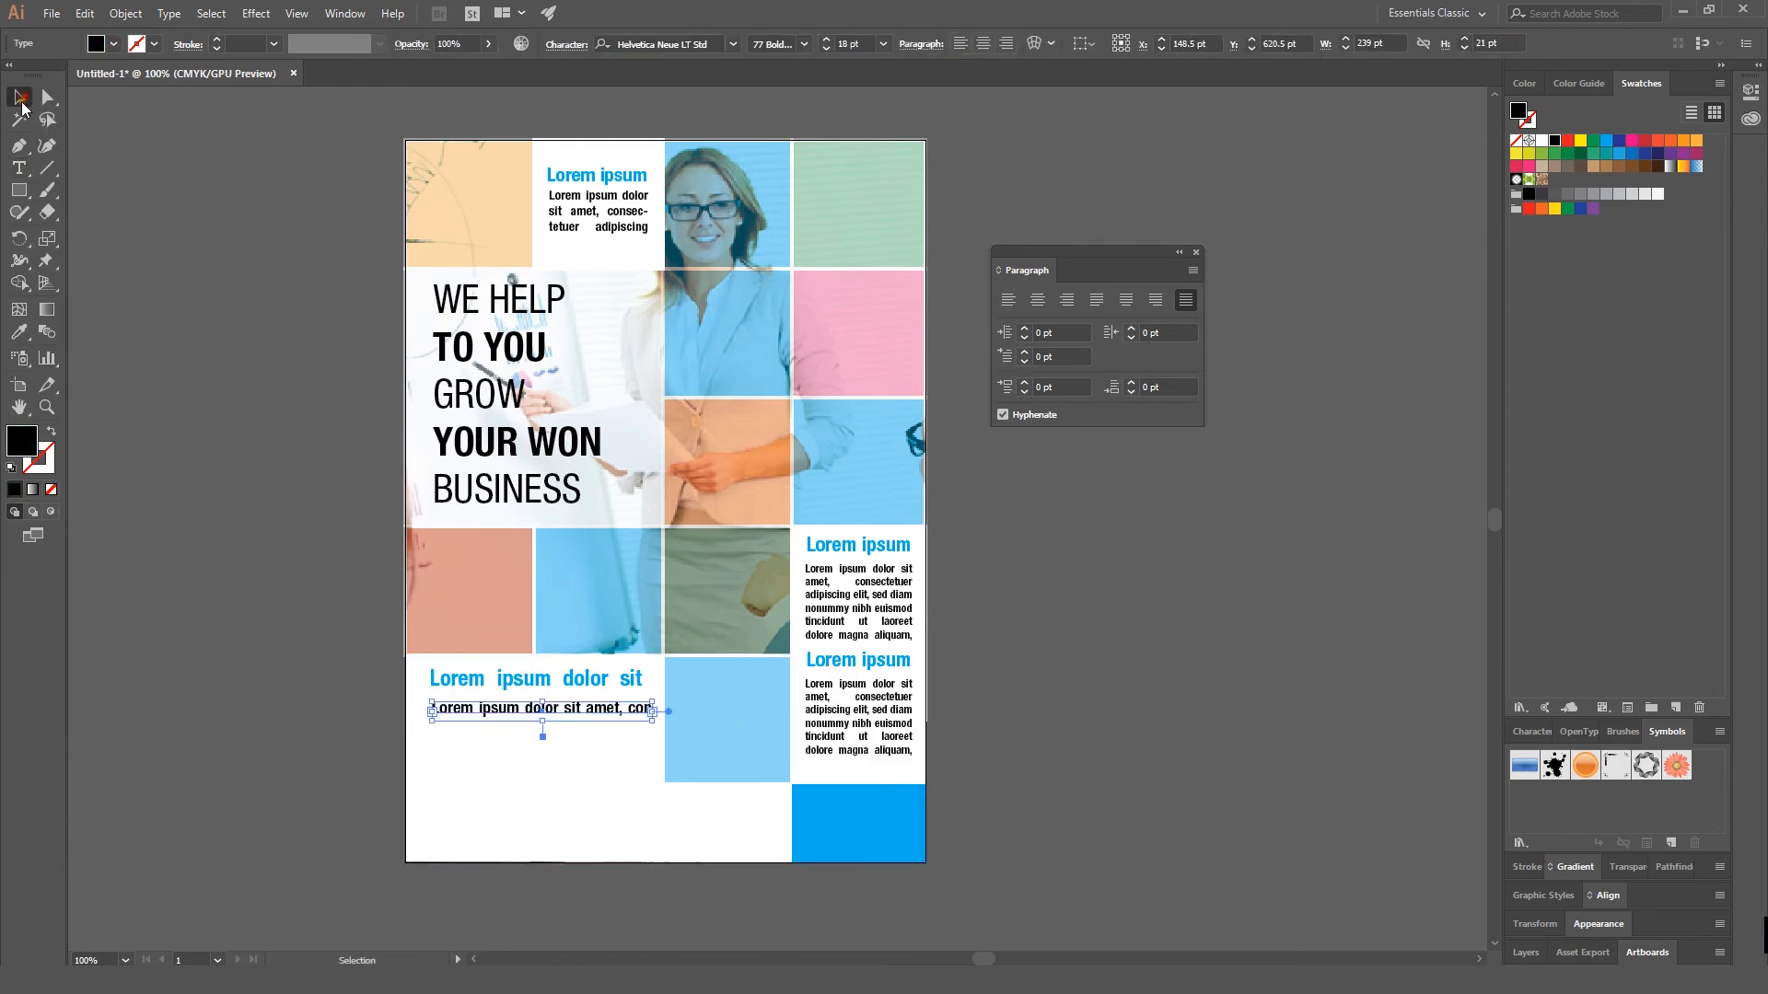
Step: Nudge the 18 pt subheading 3 pt left and slightly up to line up with the blue heading above it
{"action": "key", "text": "Left"}
{"action": "key", "text": "Left"}
{"action": "key", "text": "Left"}
{"action": "key", "text": "Up"}
{"action": "key", "text": "Up"}
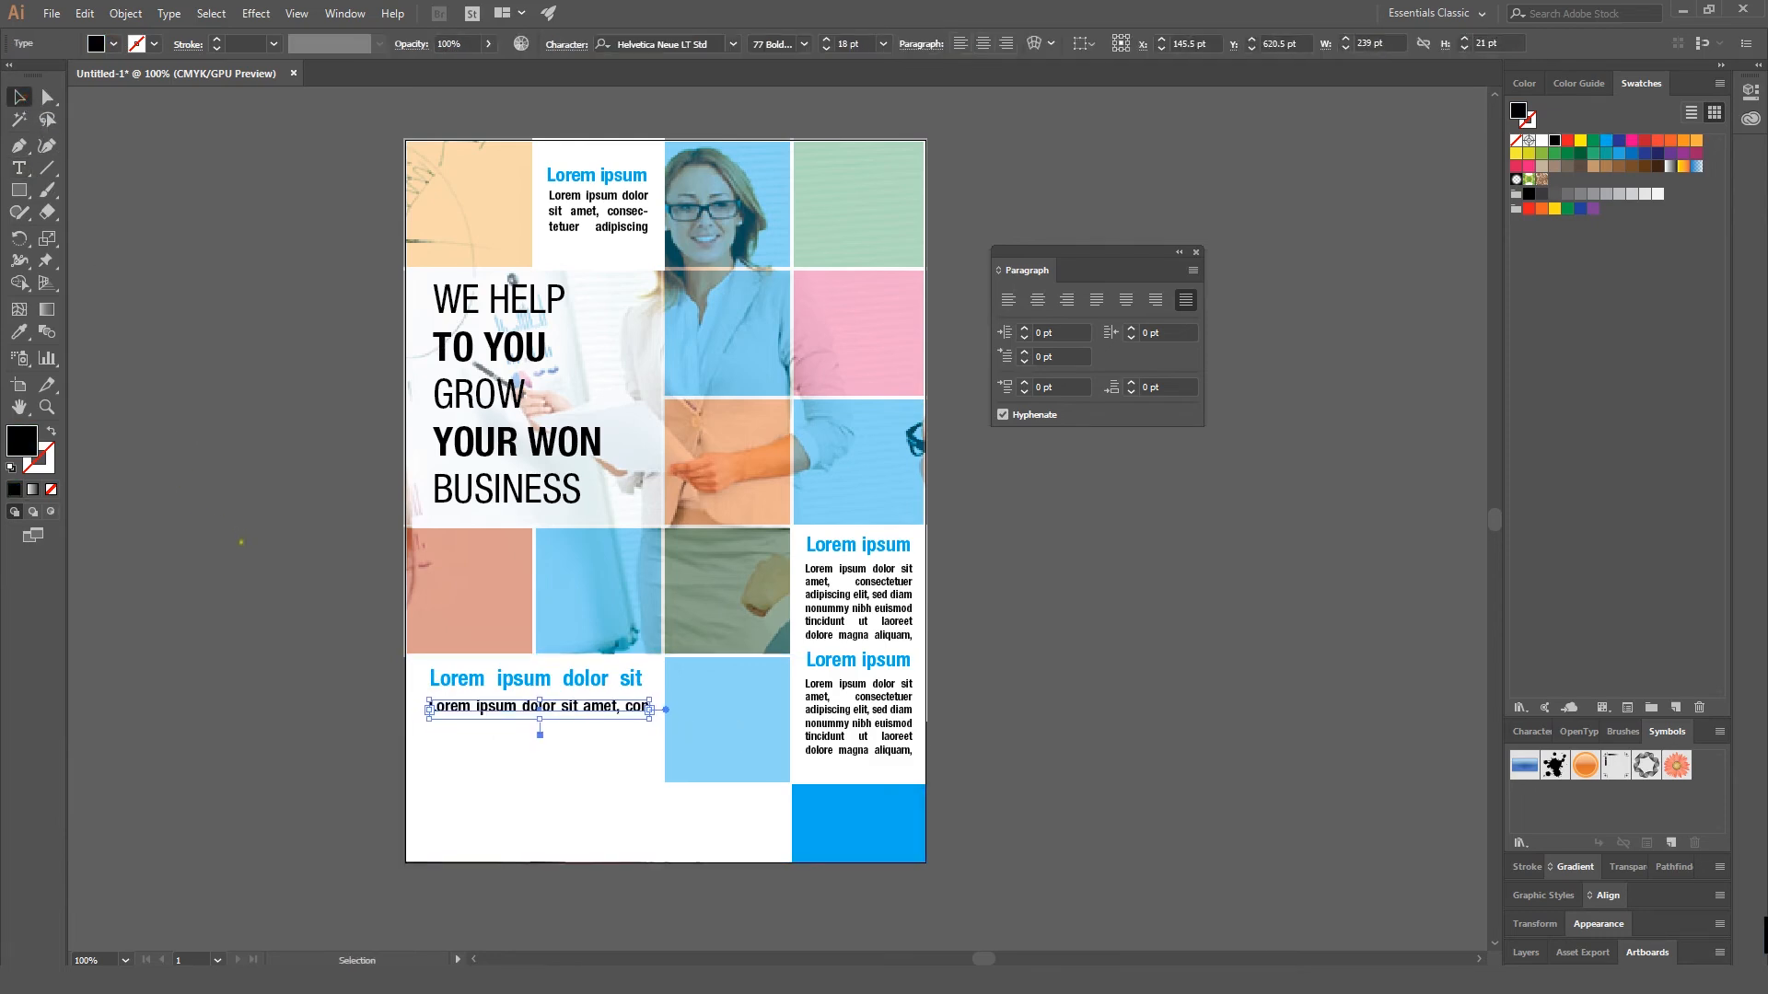
{"action": "left_click", "coordinate": [242, 545]}
{"action": "left_click", "coordinate": [26, 169]}
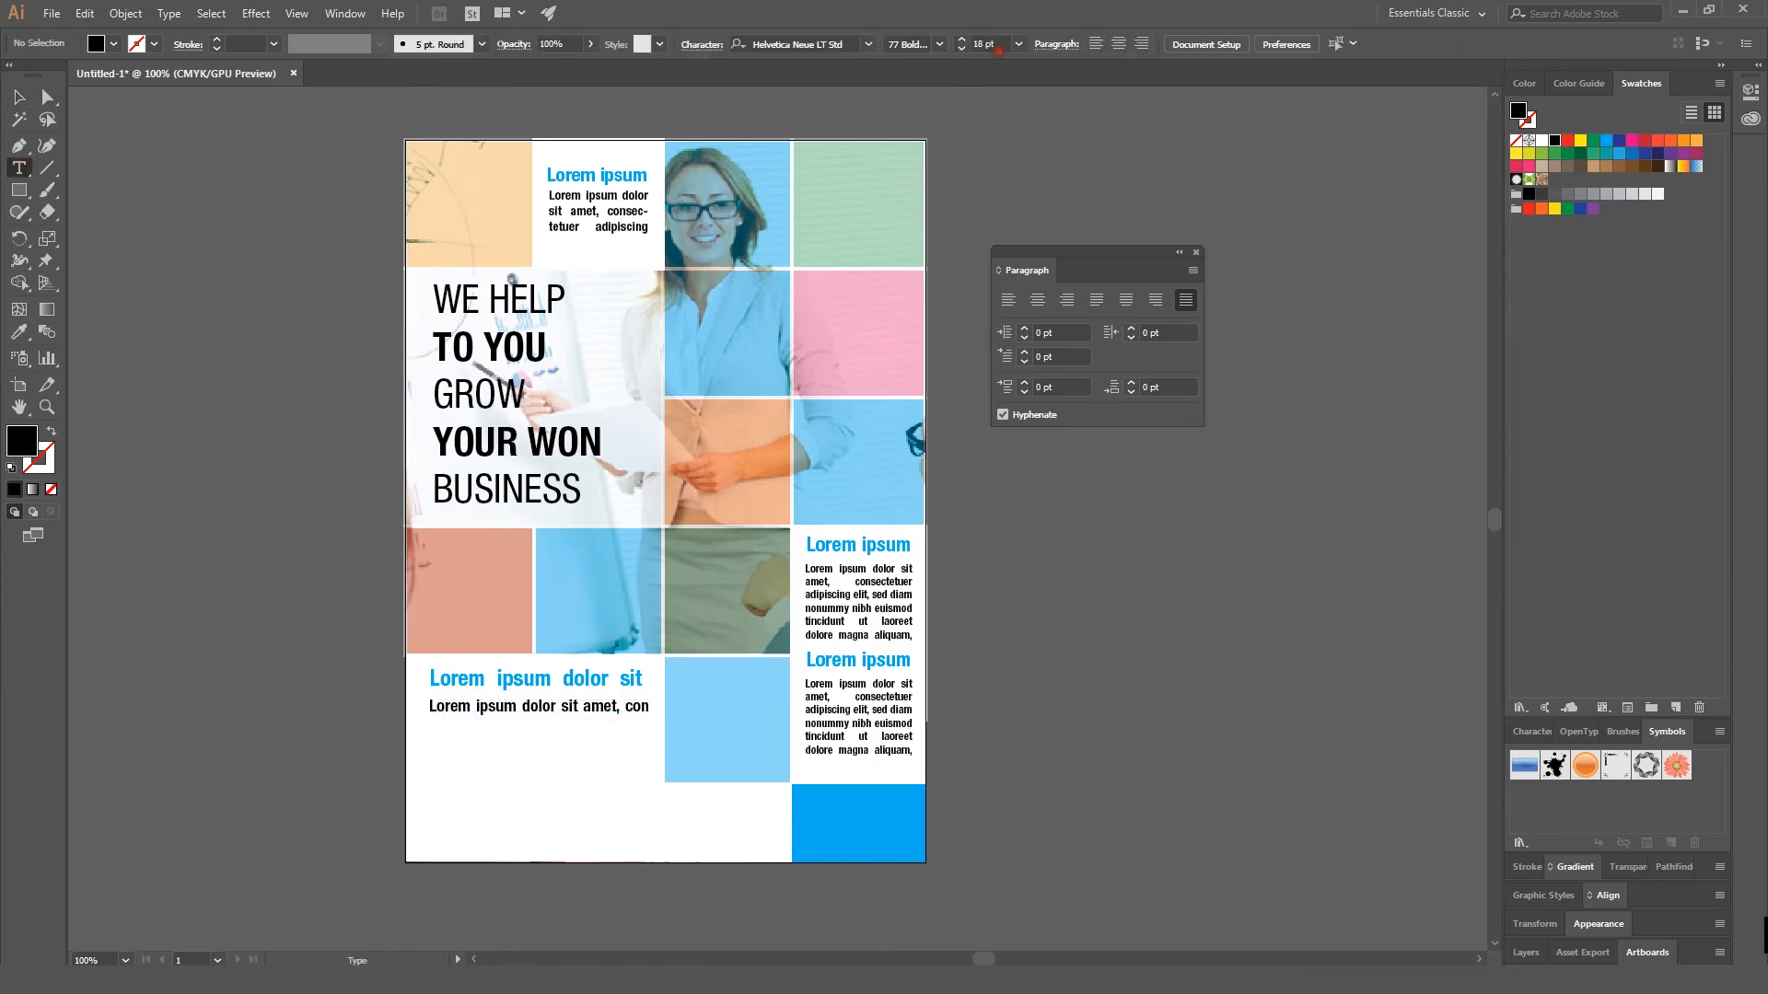